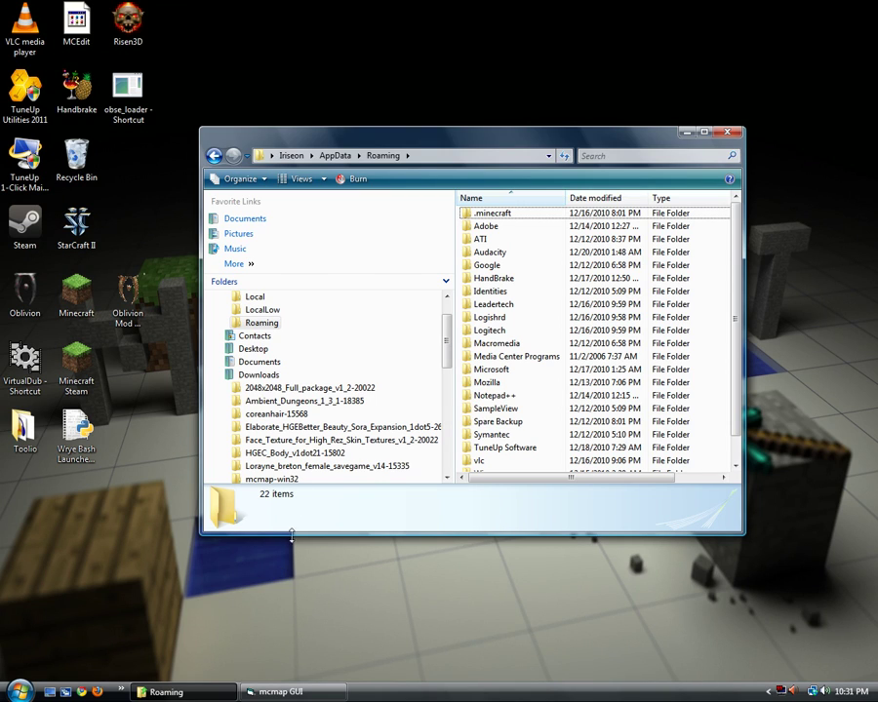
Compress the World1 folder in .minecraft\saves into a 7z archive named World1Dec20_2010.7z and minimise the compression progress window.
{"action": "double_click", "coordinate": [499, 213]}
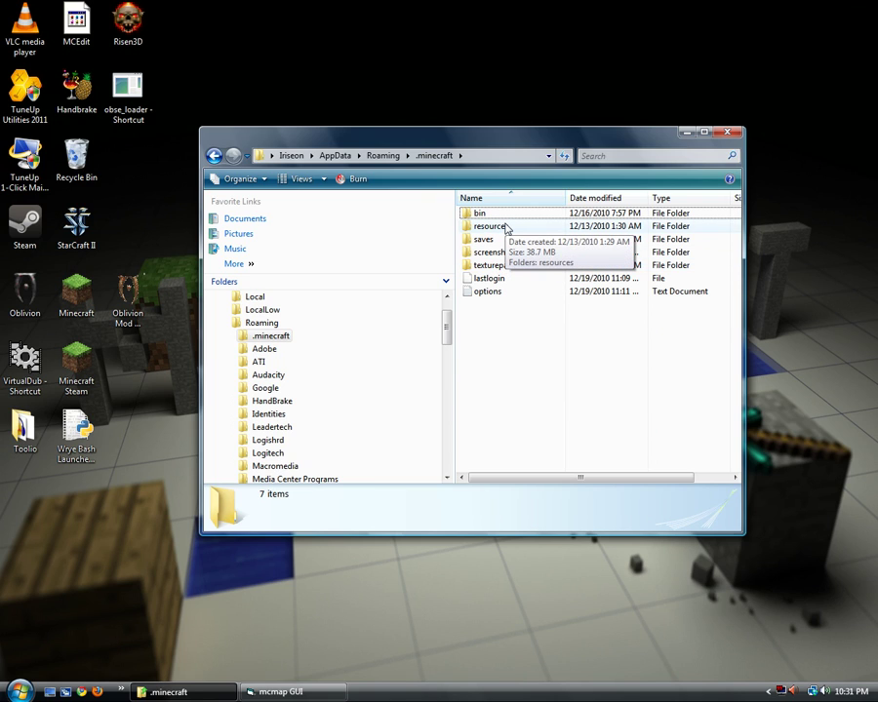
{"action": "double_click", "coordinate": [504, 240]}
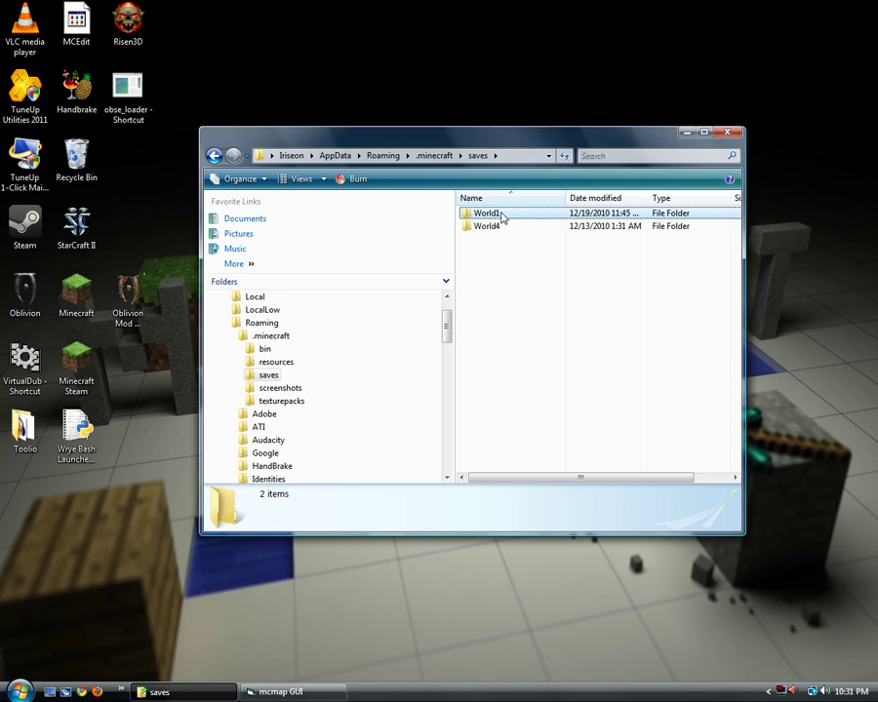
{"action": "left_click", "coordinate": [502, 217]}
{"action": "right_click", "coordinate": [501, 217]}
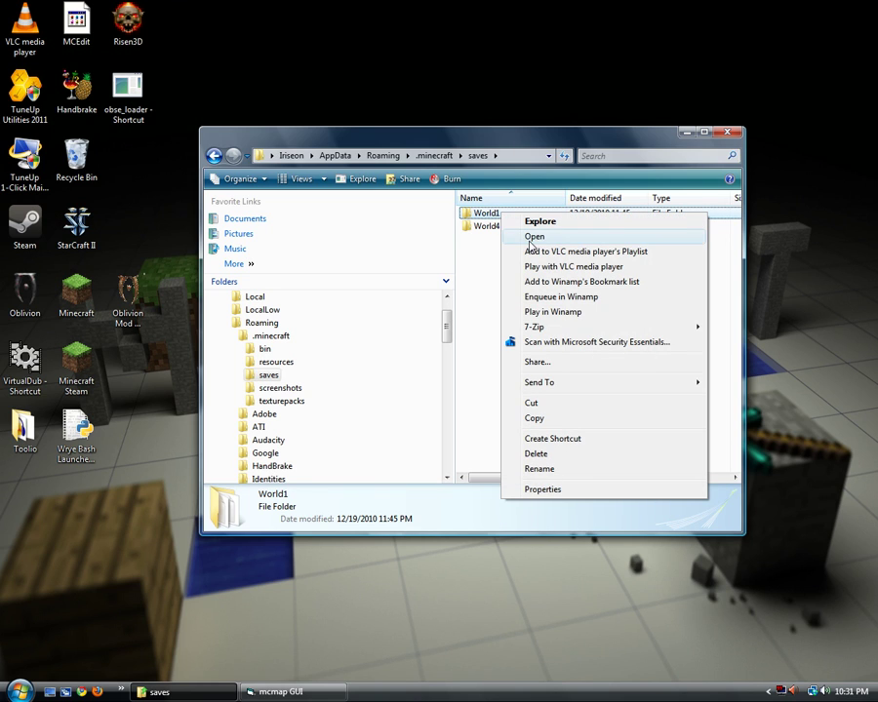
{"action": "mouse_move", "coordinate": [568, 333]}
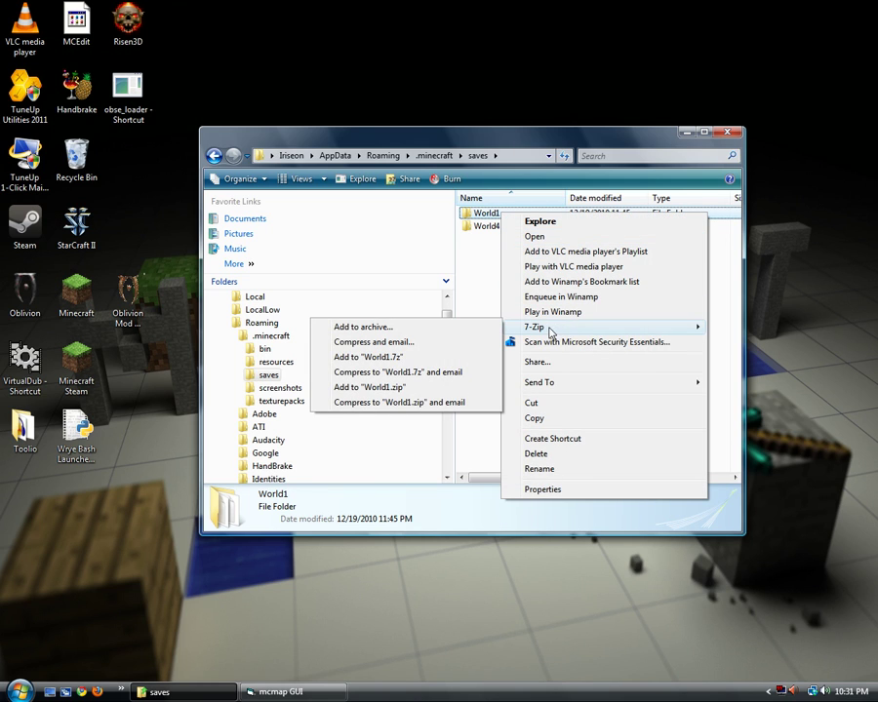
{"action": "left_click", "coordinate": [435, 330]}
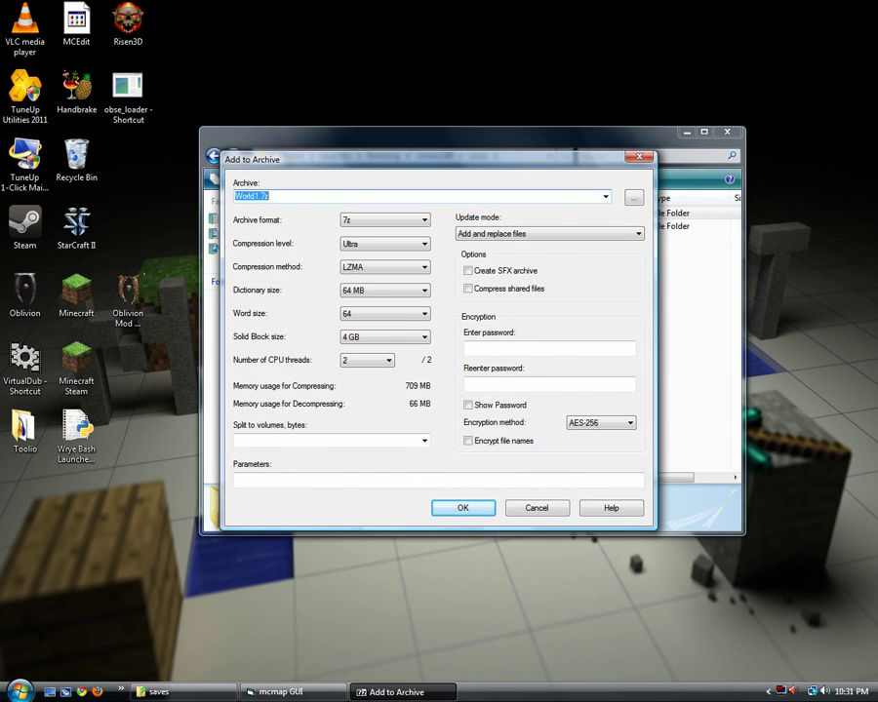
{"action": "left_click", "coordinate": [260, 196]}
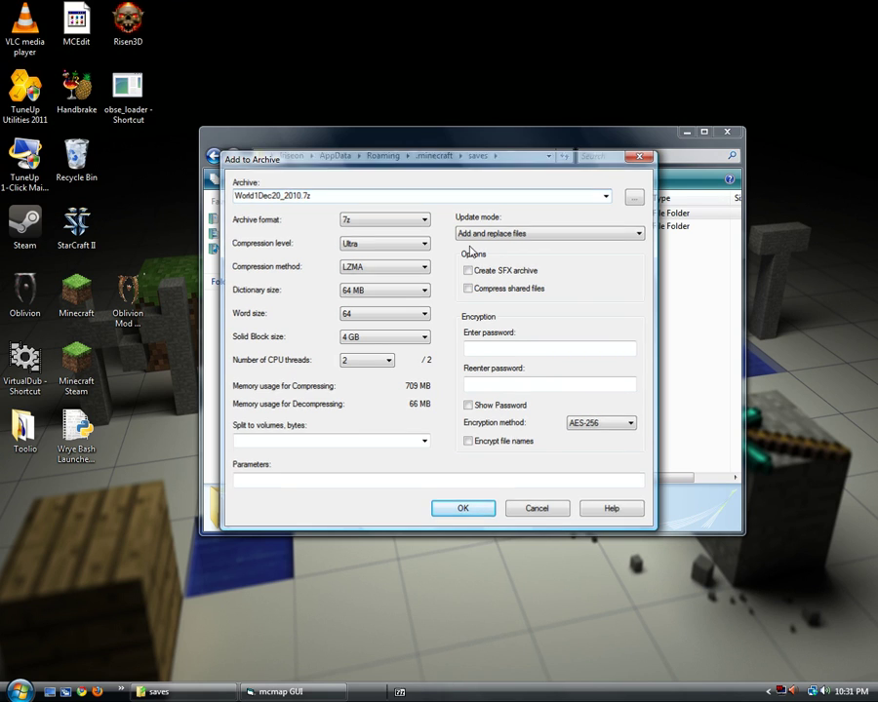
{"action": "key", "text": "Return"}
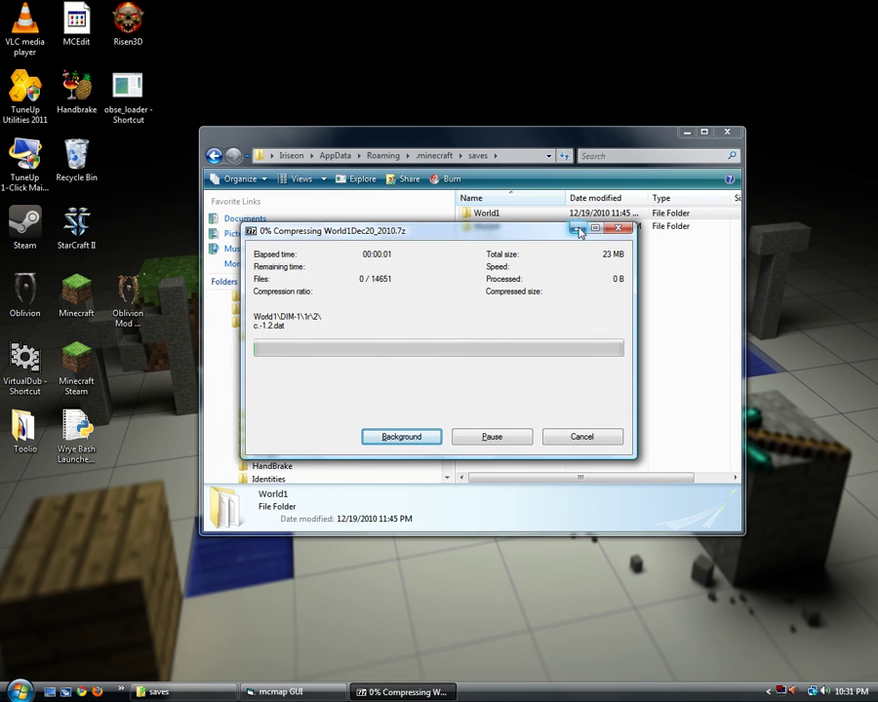
{"action": "left_click", "coordinate": [578, 230]}
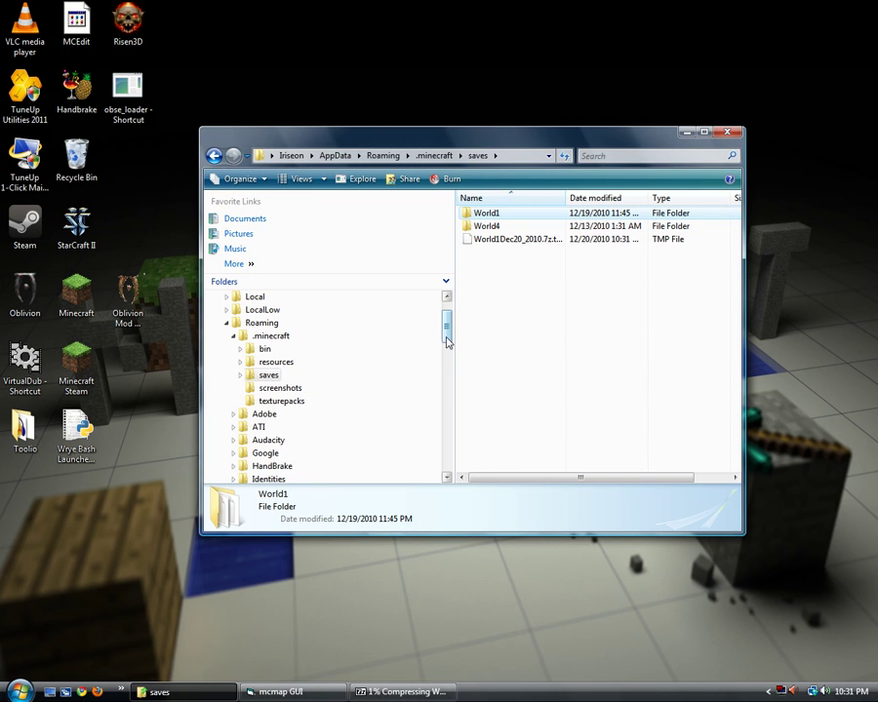
Collapse the user profile's branch in the folder tree so the top-level locations are within reach.
{"action": "scroll", "coordinate": [448, 331], "scroll_direction": "up", "scroll_amount": 1}
{"action": "left_click_drag", "start_coordinate": [447, 331], "coordinate": [448, 398]}
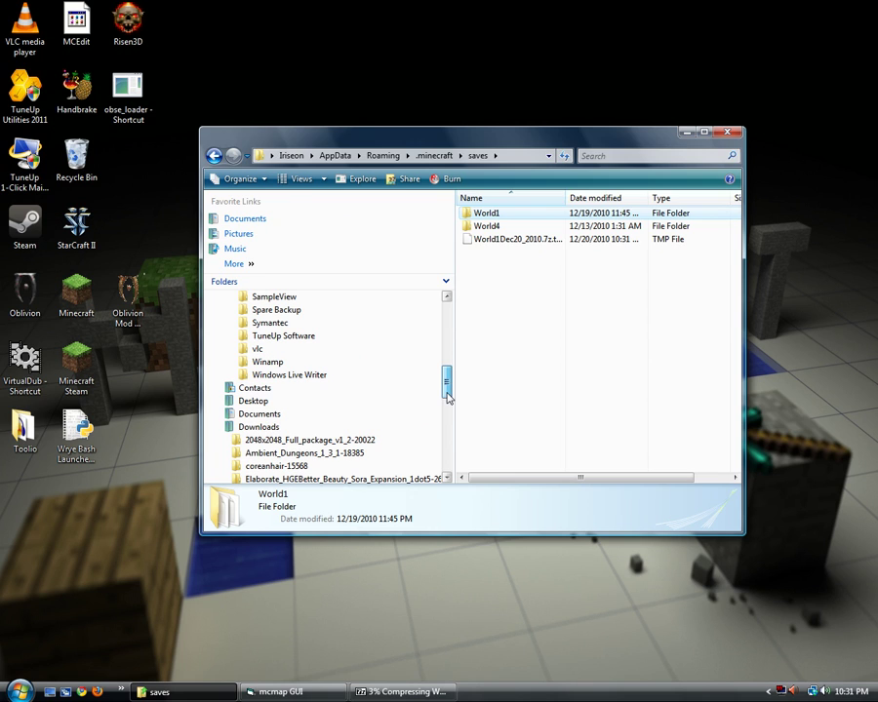
{"action": "left_click", "coordinate": [260, 426]}
{"action": "scroll", "coordinate": [292, 409], "scroll_direction": "up", "scroll_amount": 7}
{"action": "scroll", "coordinate": [285, 406], "scroll_direction": "up", "scroll_amount": 1}
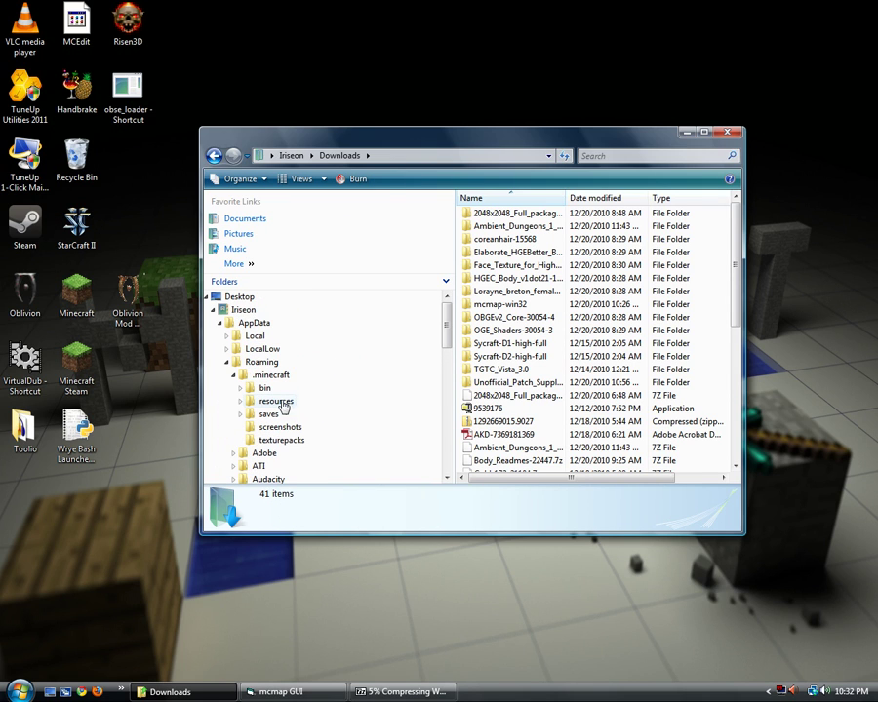
{"action": "left_click", "coordinate": [243, 309]}
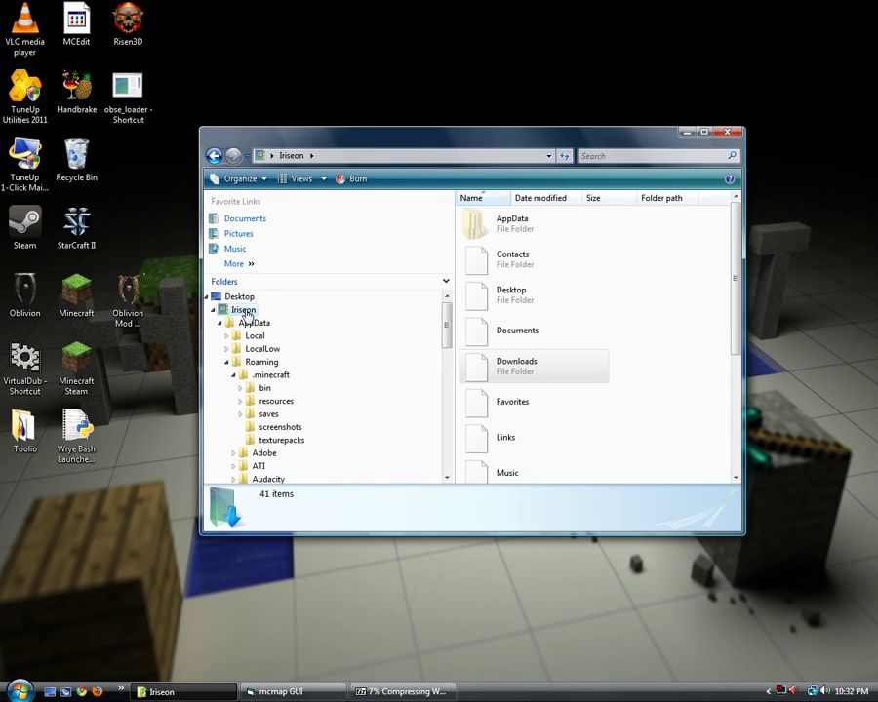
{"action": "left_click", "coordinate": [245, 311]}
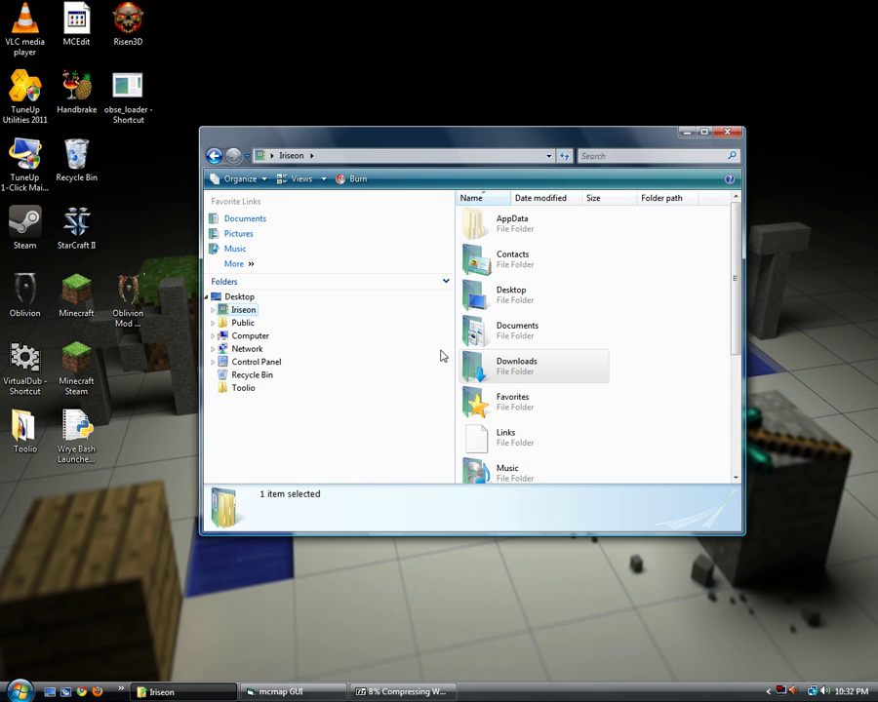
Open the user's profile folder by going from Computer through drive C: to Users.
{"action": "left_click", "coordinate": [244, 336]}
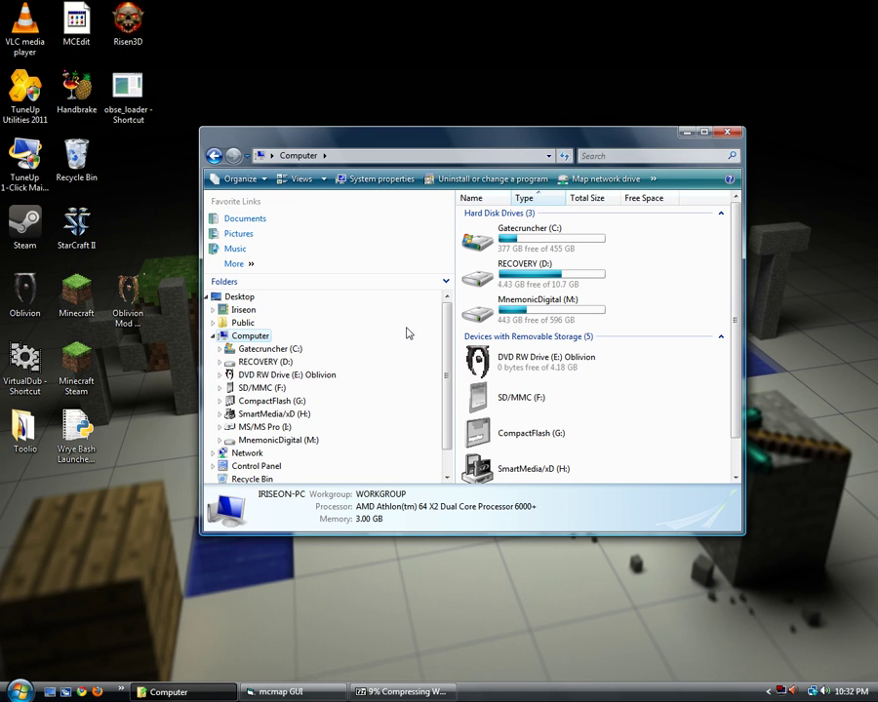
{"action": "double_click", "coordinate": [505, 244]}
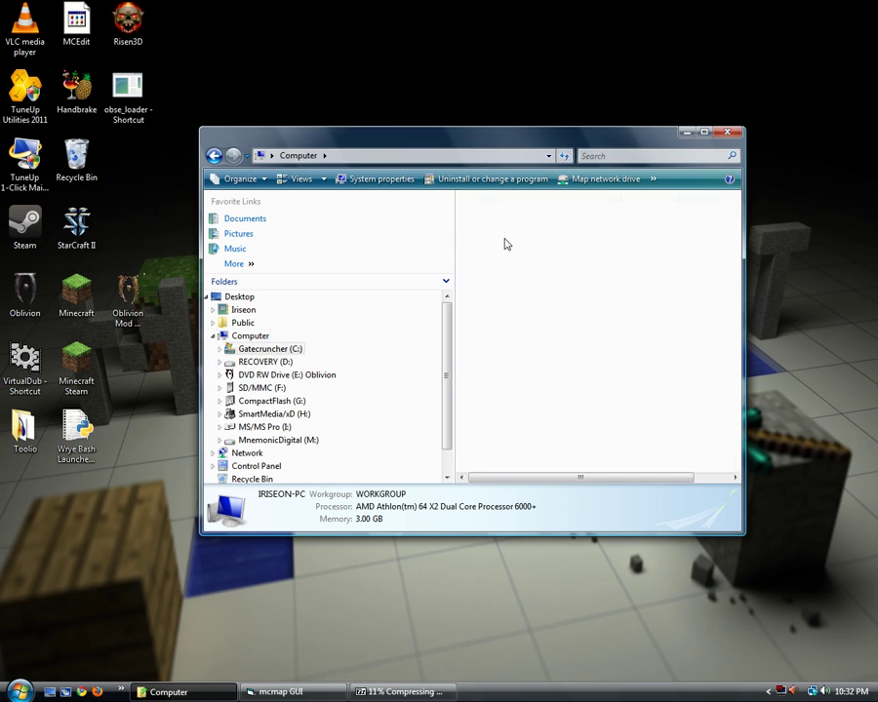
{"action": "double_click", "coordinate": [488, 344]}
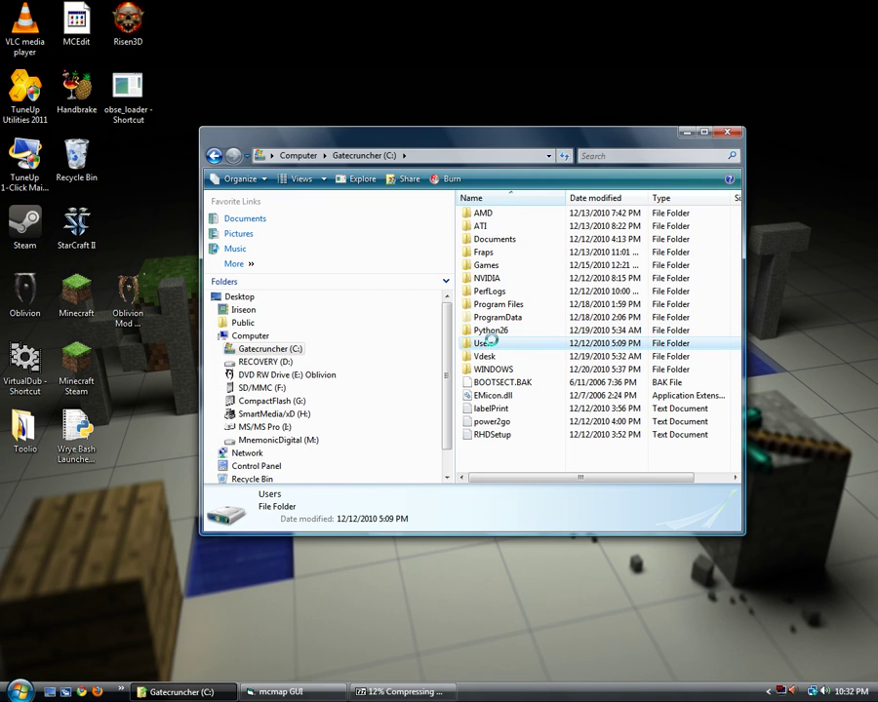
{"action": "double_click", "coordinate": [492, 240]}
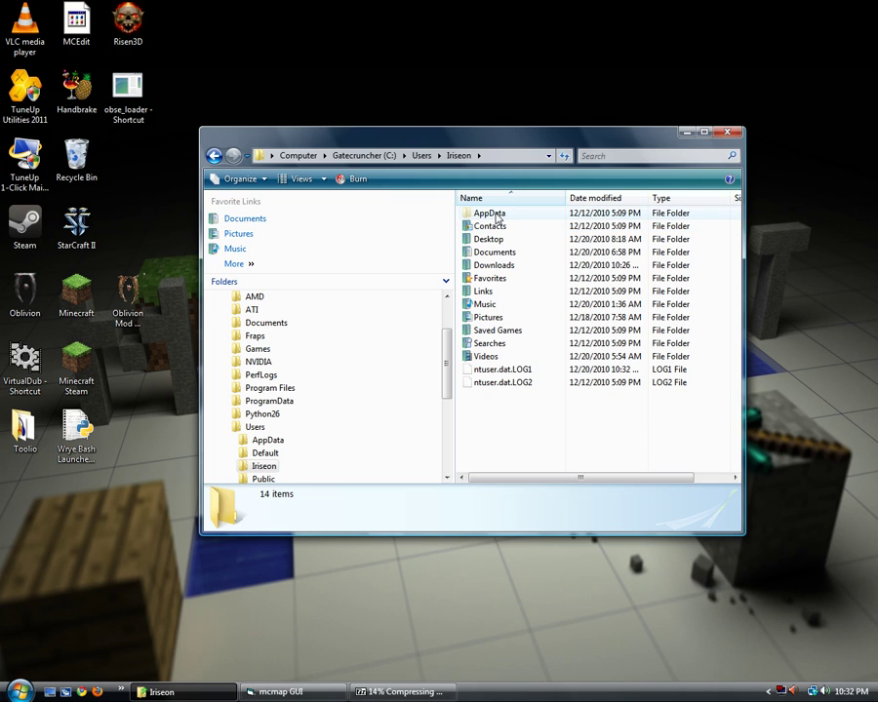
Check the hidden files and folders setting in the Folder Options view settings, and close the dialog without changes.
{"action": "key", "text": "alt+f"}
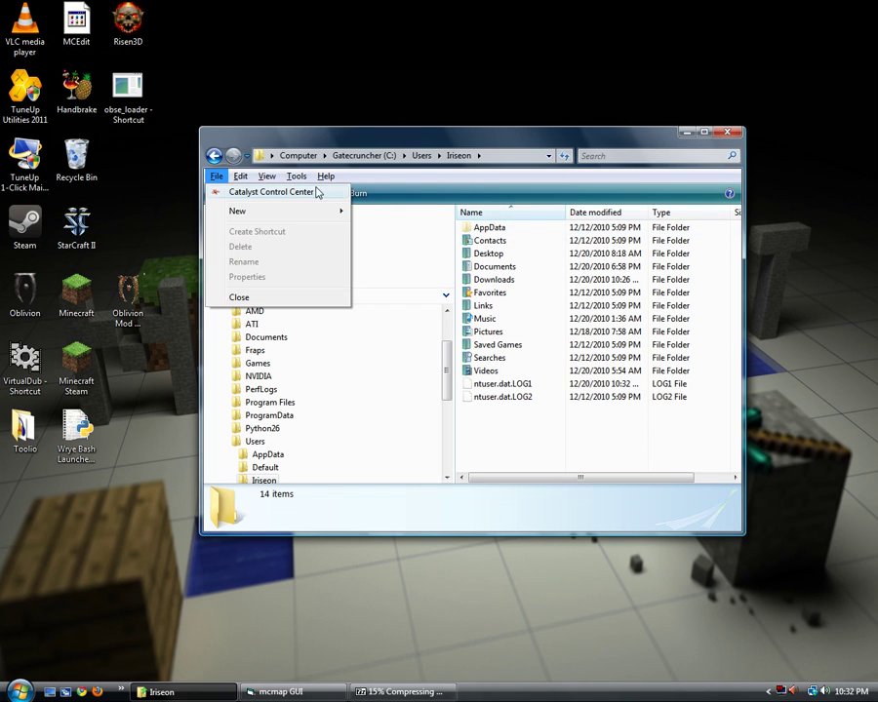
{"action": "mouse_move", "coordinate": [296, 178]}
{"action": "left_click", "coordinate": [331, 243]}
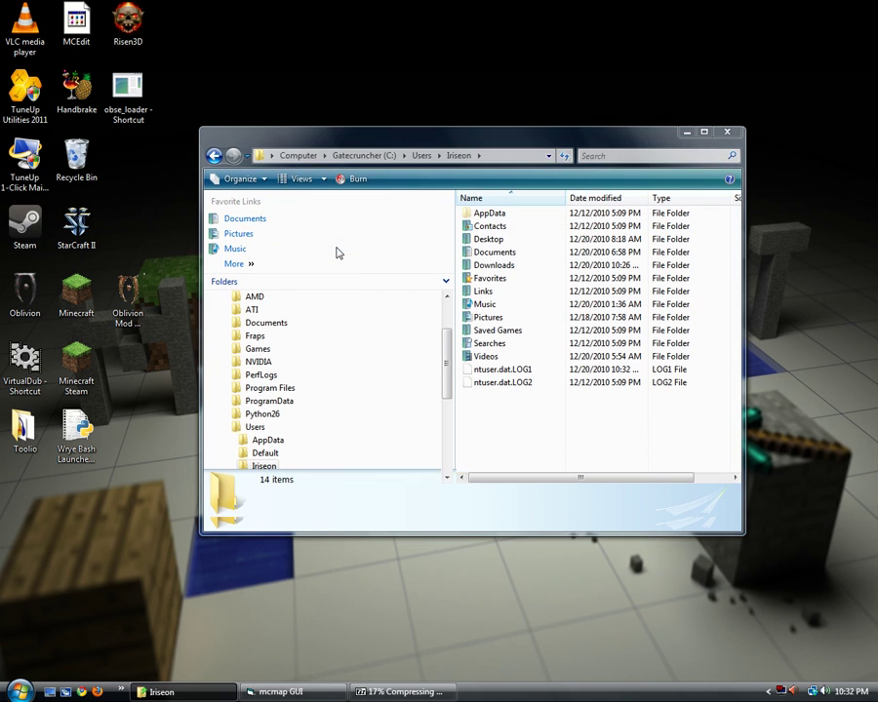
{"action": "left_click", "coordinate": [281, 215]}
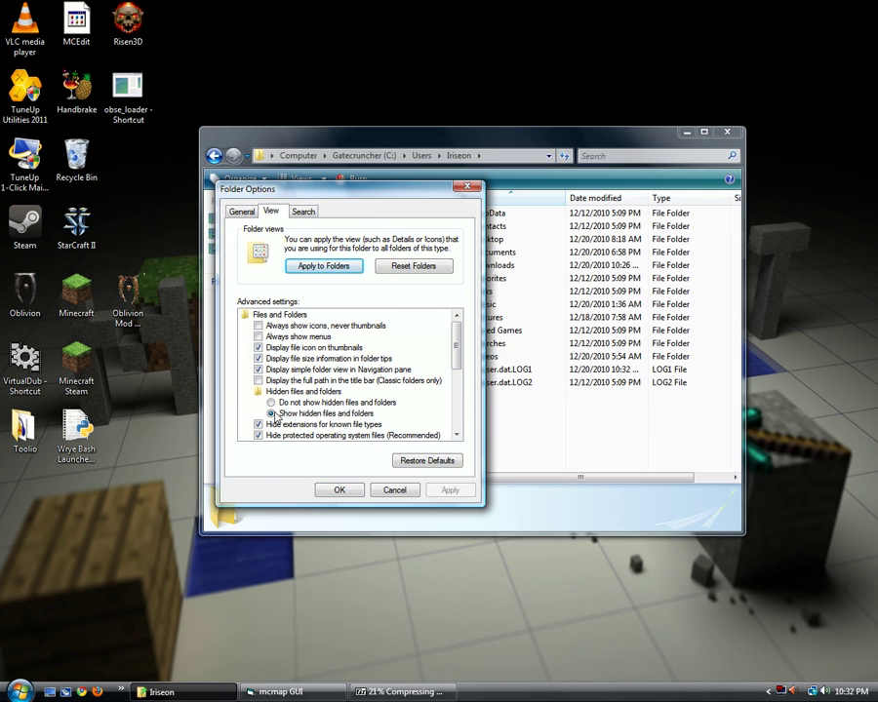
{"action": "left_click", "coordinate": [396, 490]}
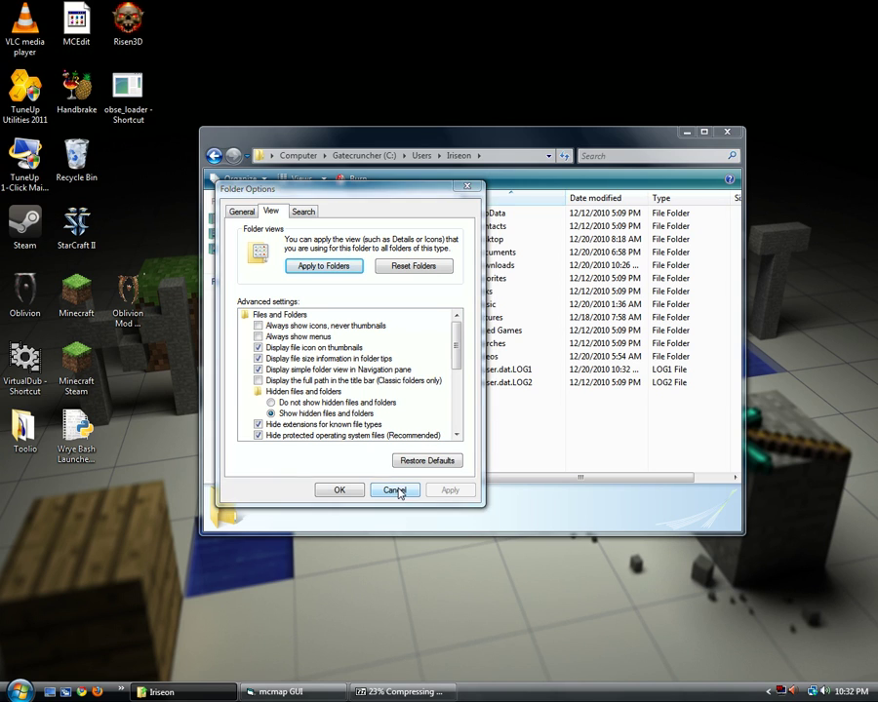
Open the Minecraft saves folder inside the profile, through AppData, Roaming and .minecraft.
{"action": "double_click", "coordinate": [498, 217]}
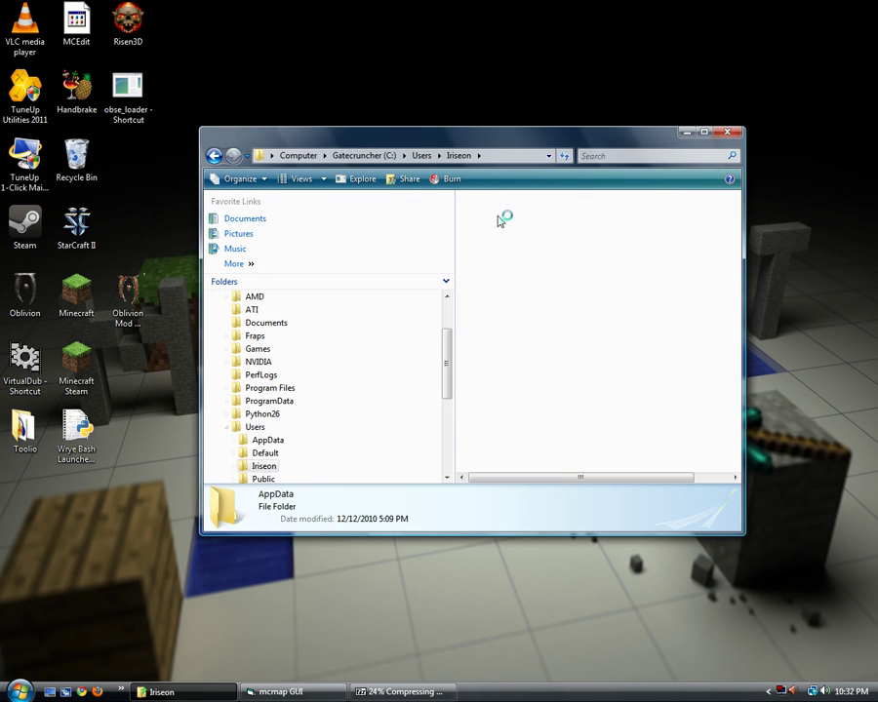
{"action": "double_click", "coordinate": [500, 238]}
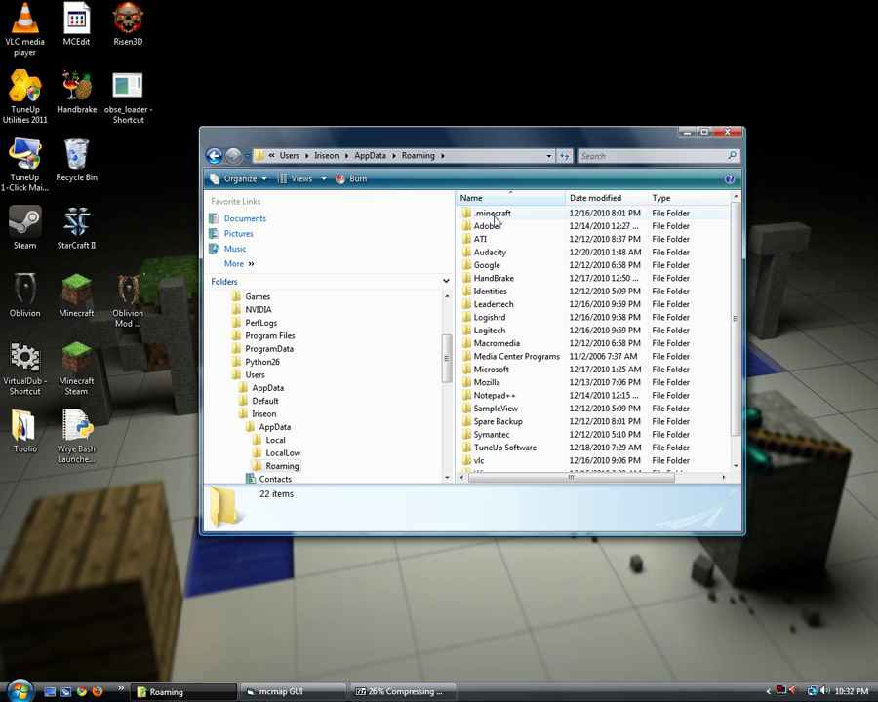
{"action": "double_click", "coordinate": [492, 213]}
{"action": "double_click", "coordinate": [485, 239]}
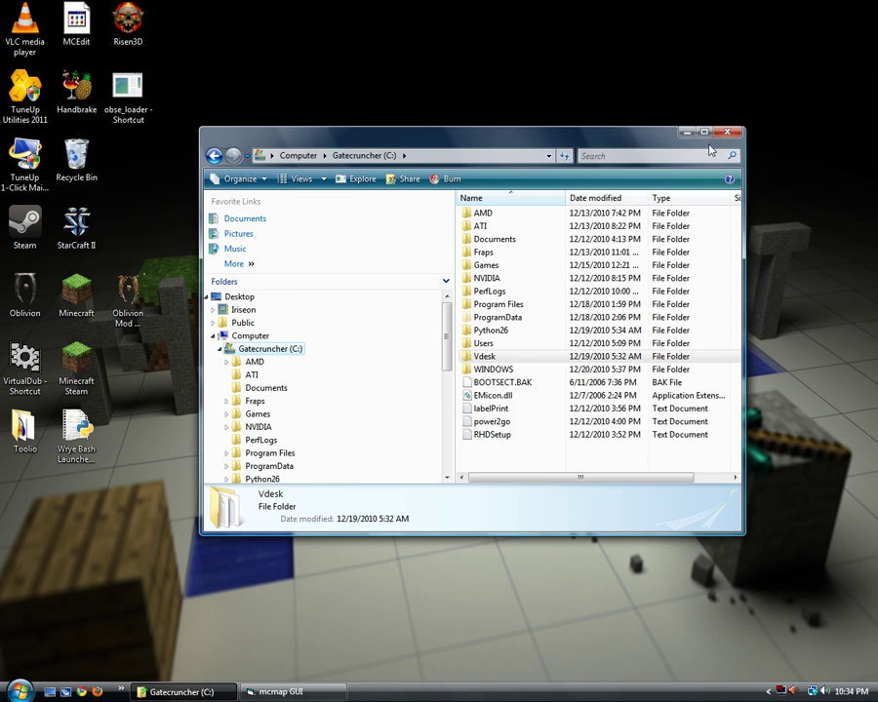
Switch to mcmap GUI, close the Explorer window behind it and start rendering the whole of World1 in daytime mode.
{"action": "left_click", "coordinate": [297, 691]}
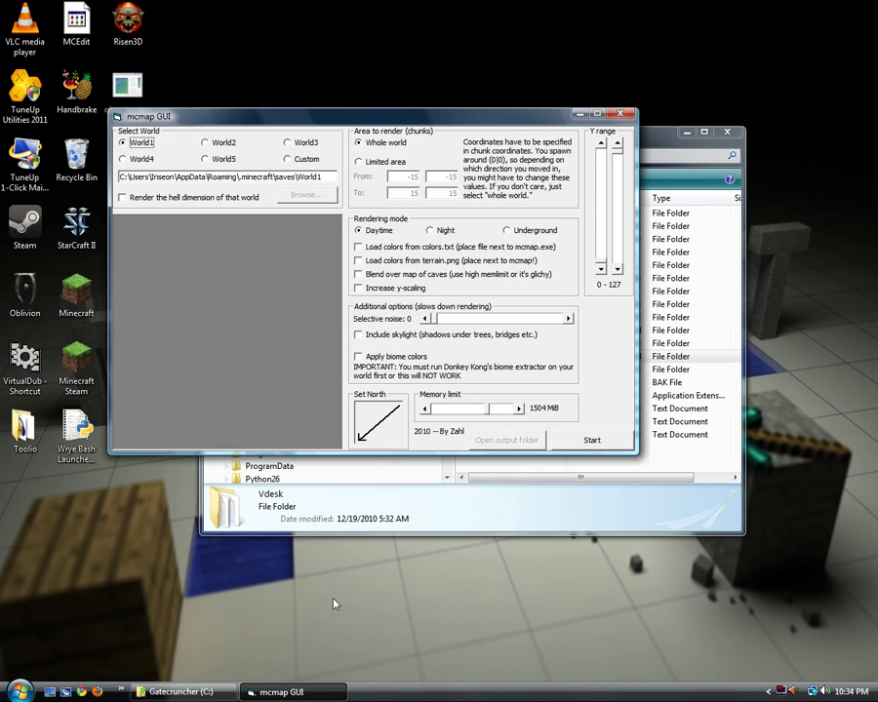
{"action": "left_click", "coordinate": [712, 148]}
{"action": "left_click", "coordinate": [726, 134]}
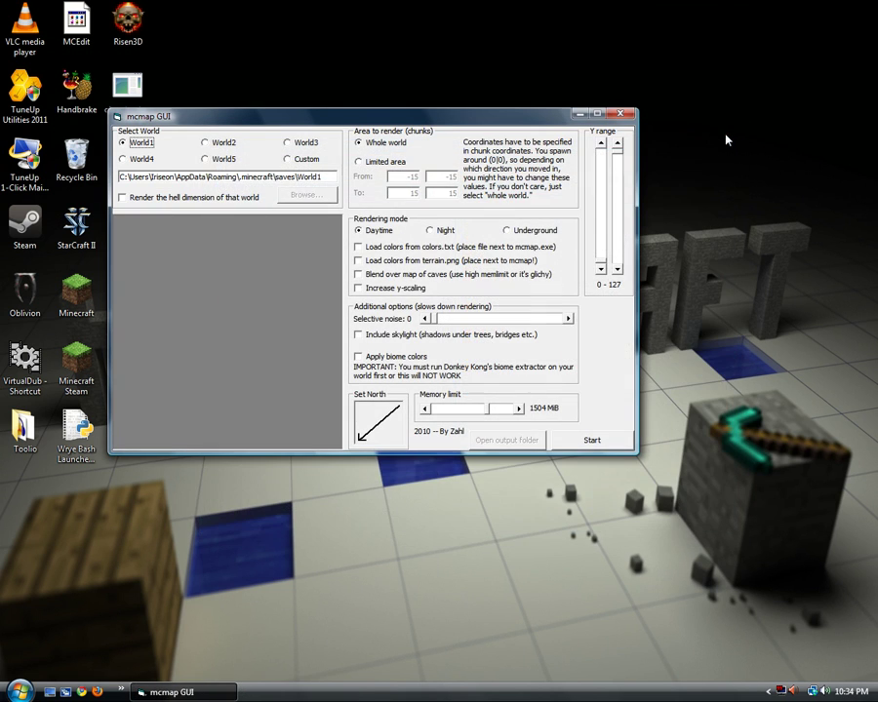
{"action": "left_click", "coordinate": [589, 441]}
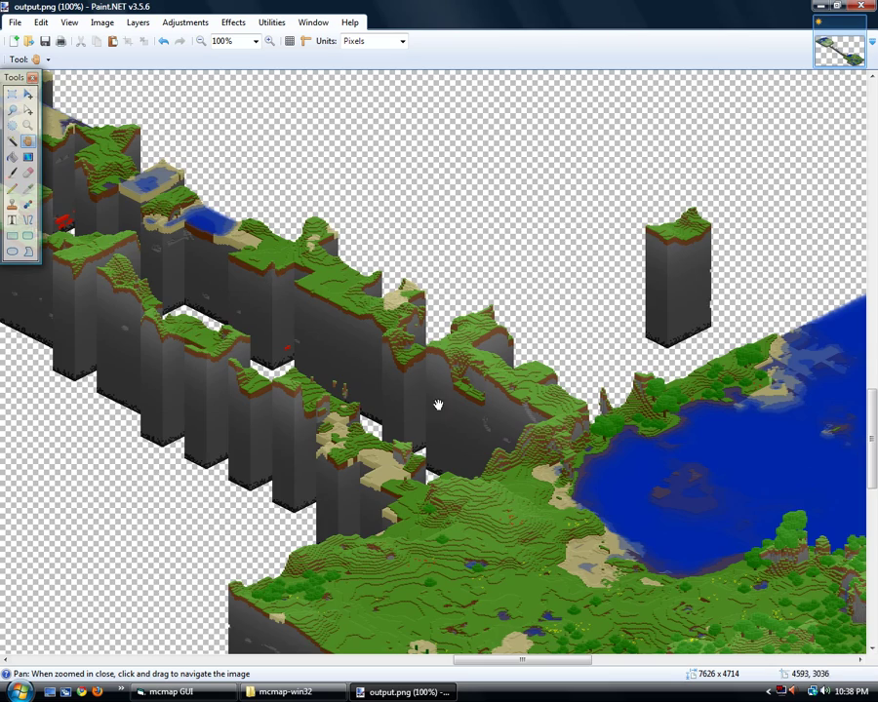
Examine the rendered world map output.png in Paint.NET, looking over its coastlines, snowy areas, outer edges and central lake.
{"action": "left_click_drag", "start_coordinate": [437, 404], "coordinate": [256, 289]}
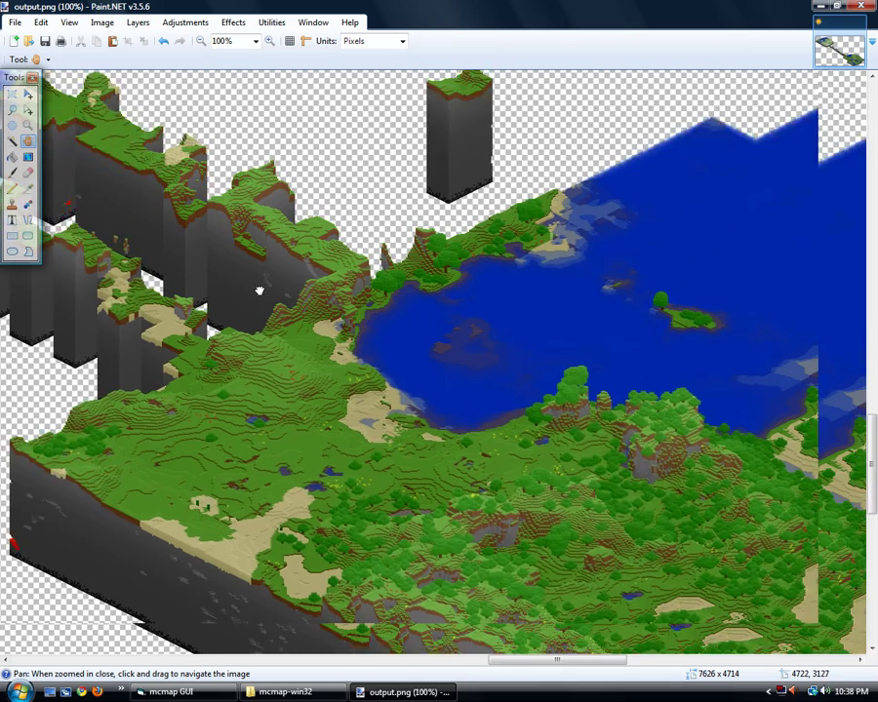
{"action": "left_click_drag", "start_coordinate": [591, 396], "coordinate": [429, 308]}
{"action": "left_click_drag", "start_coordinate": [306, 192], "coordinate": [186, 73]}
{"action": "left_click_drag", "start_coordinate": [511, 378], "coordinate": [379, 237]}
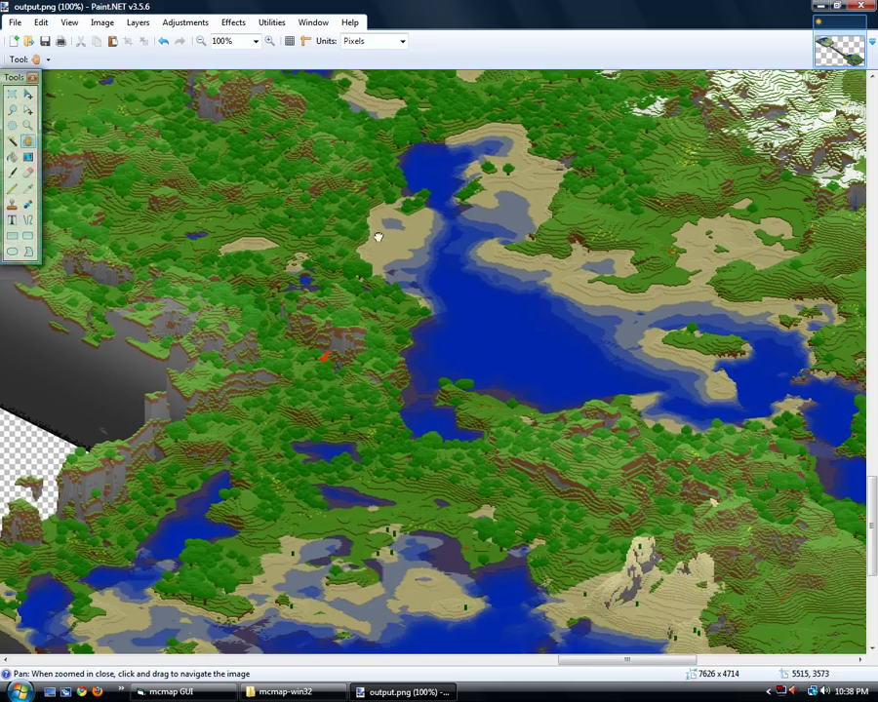
{"action": "left_click_drag", "start_coordinate": [485, 354], "coordinate": [338, 208]}
{"action": "left_click_drag", "start_coordinate": [389, 355], "coordinate": [458, 156]}
{"action": "left_click_drag", "start_coordinate": [542, 388], "coordinate": [137, 356]}
{"action": "left_click_drag", "start_coordinate": [544, 315], "coordinate": [161, 494]}
{"action": "left_click_drag", "start_coordinate": [529, 319], "coordinate": [268, 426]}
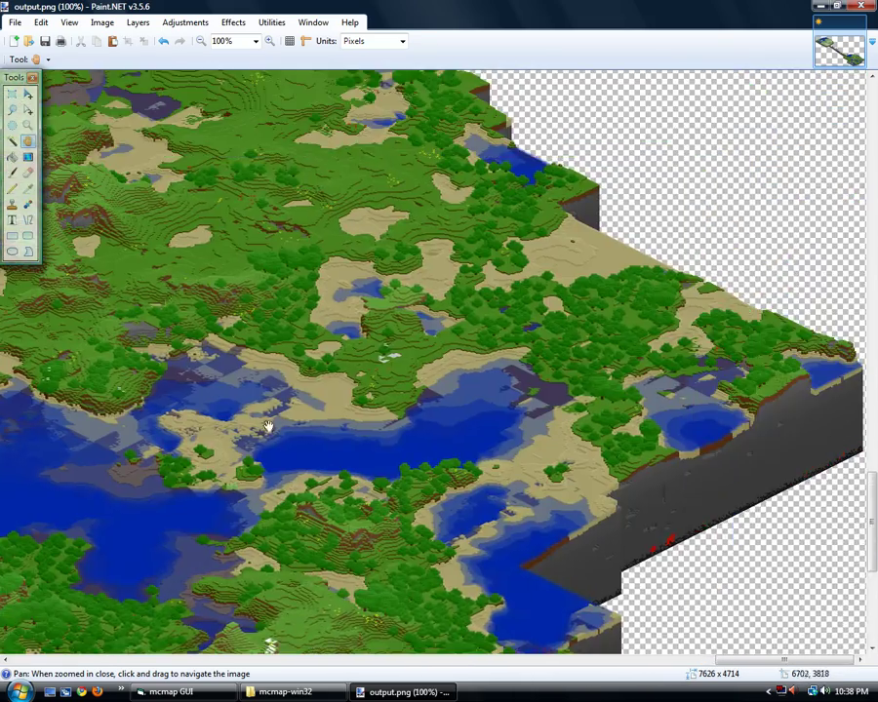
{"action": "left_click_drag", "start_coordinate": [438, 272], "coordinate": [290, 376]}
{"action": "left_click_drag", "start_coordinate": [488, 283], "coordinate": [305, 442]}
{"action": "left_click_drag", "start_coordinate": [219, 299], "coordinate": [580, 443]}
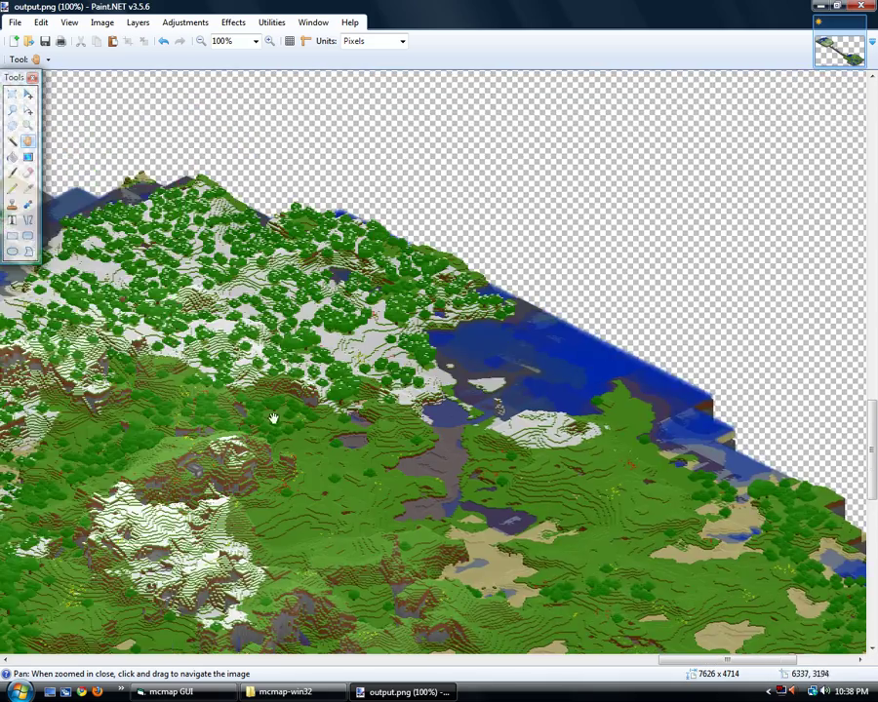
{"action": "left_click_drag", "start_coordinate": [266, 420], "coordinate": [542, 336]}
{"action": "left_click_drag", "start_coordinate": [393, 402], "coordinate": [492, 371]}
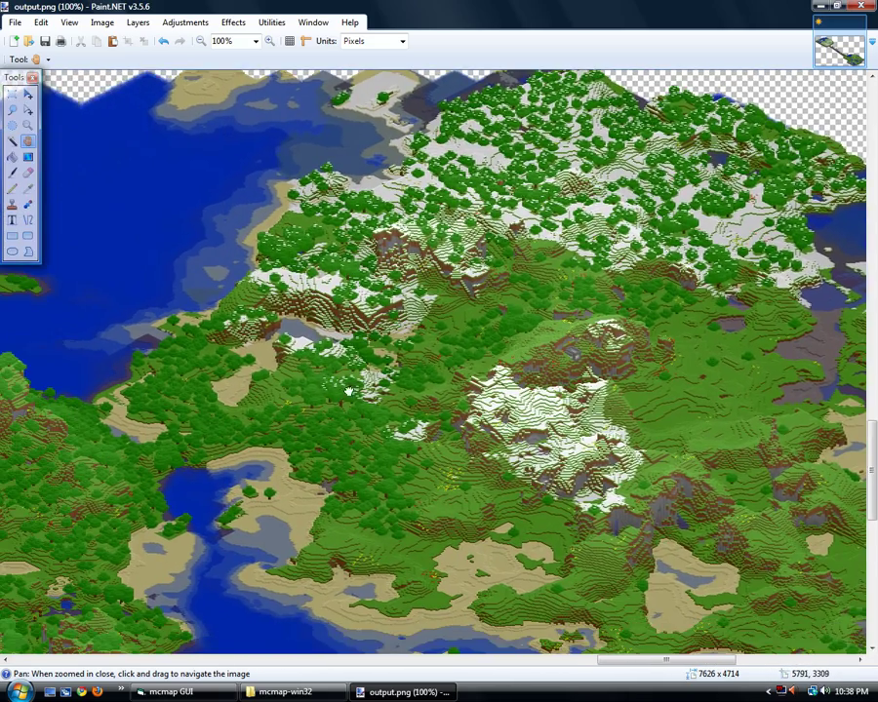
{"action": "left_click_drag", "start_coordinate": [349, 392], "coordinate": [565, 299]}
{"action": "left_click_drag", "start_coordinate": [398, 284], "coordinate": [388, 519]}
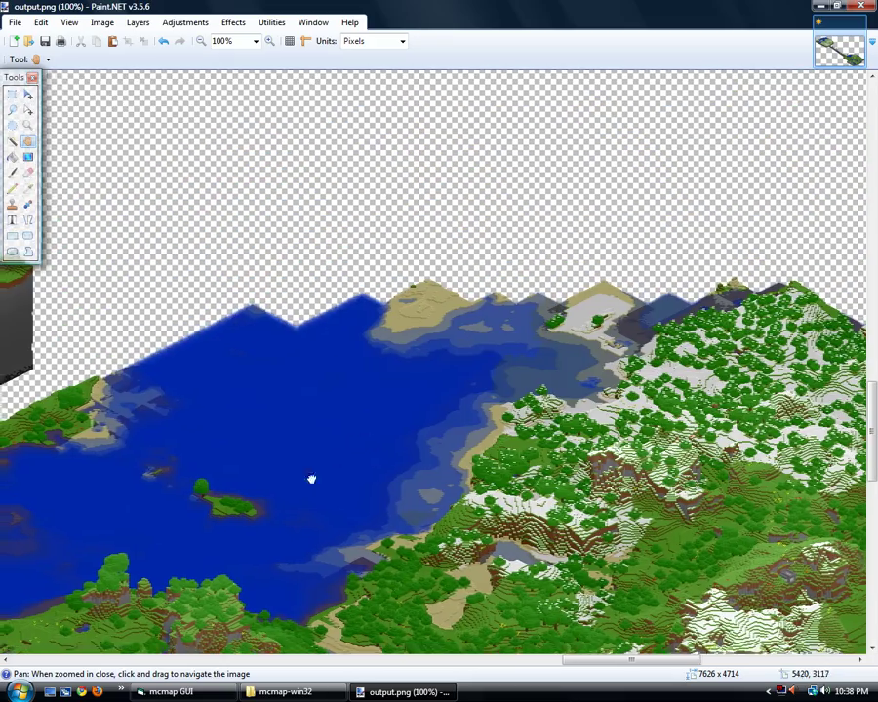
{"action": "left_click_drag", "start_coordinate": [311, 479], "coordinate": [594, 320]}
{"action": "left_click_drag", "start_coordinate": [372, 465], "coordinate": [475, 291]}
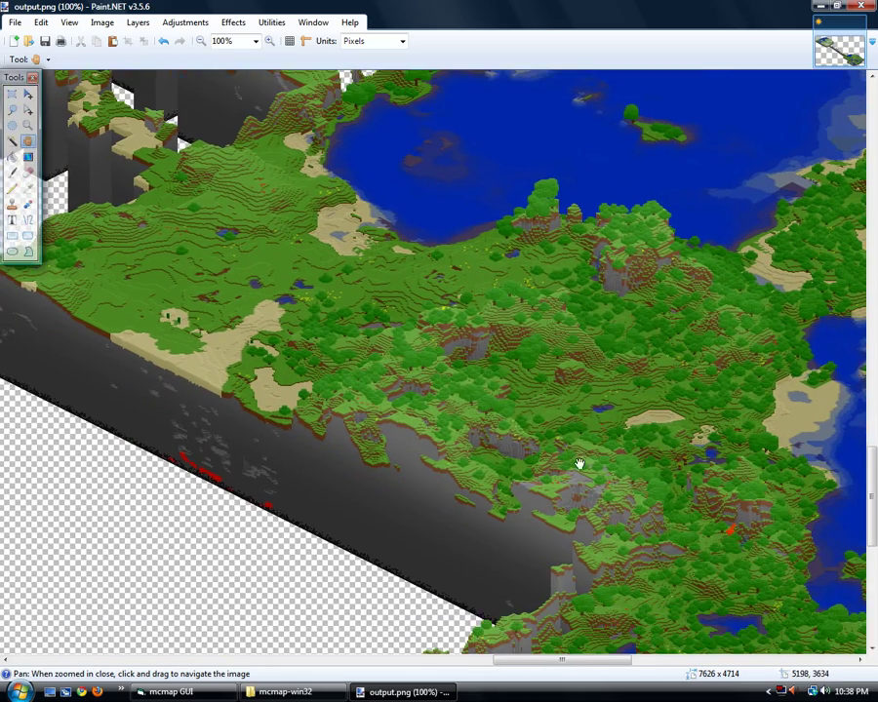
{"action": "left_click_drag", "start_coordinate": [580, 464], "coordinate": [378, 405]}
{"action": "left_click_drag", "start_coordinate": [504, 445], "coordinate": [269, 367]}
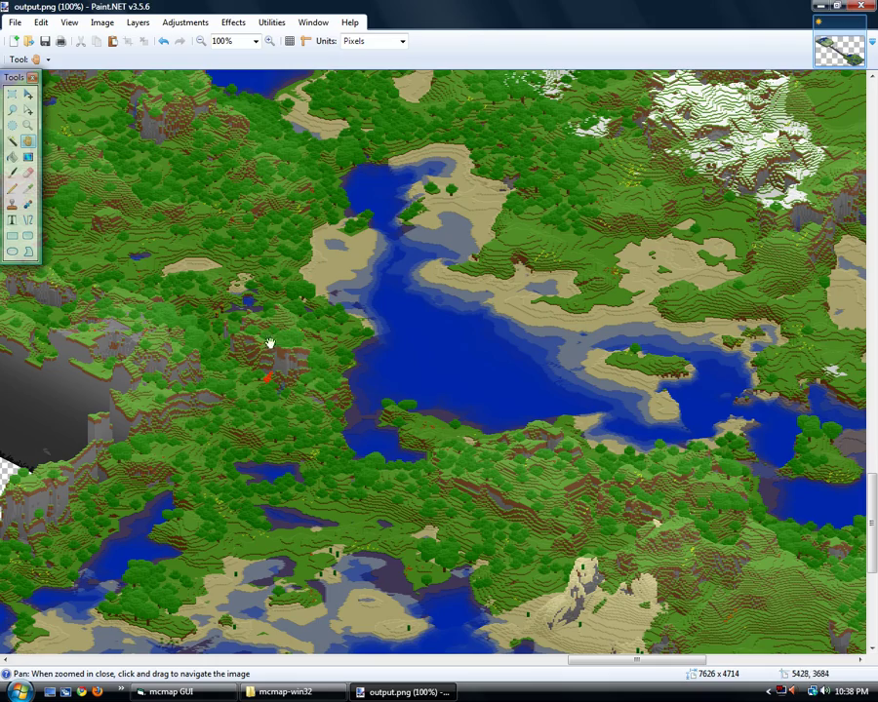
{"action": "left_click_drag", "start_coordinate": [239, 330], "coordinate": [262, 337]}
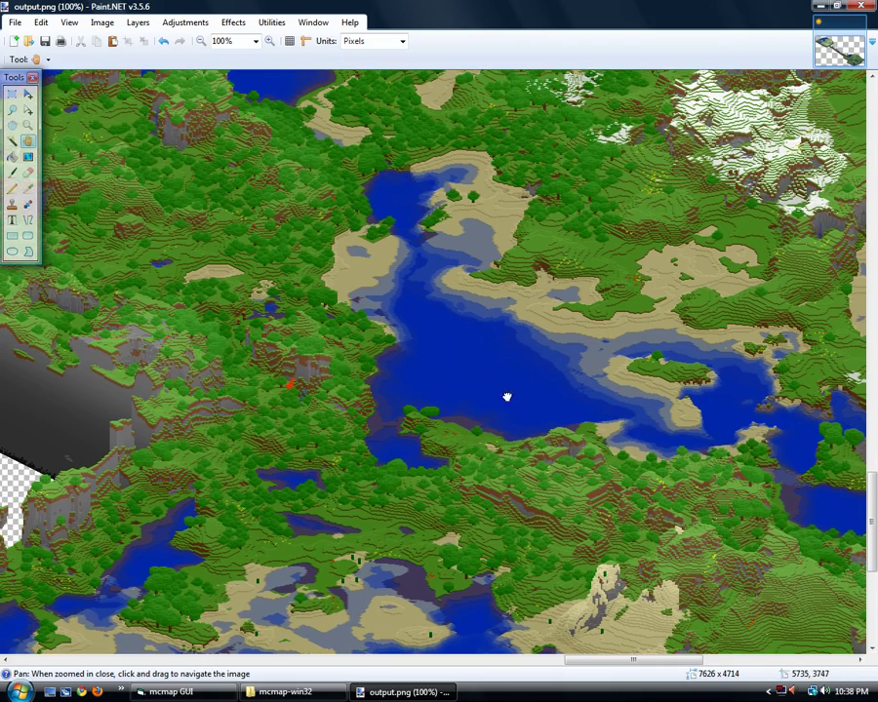
Examine the map's southeastern landmass, including its lakes, the sandy peak by the water and the snowy mountain inland.
{"action": "left_click_drag", "start_coordinate": [506, 397], "coordinate": [351, 278]}
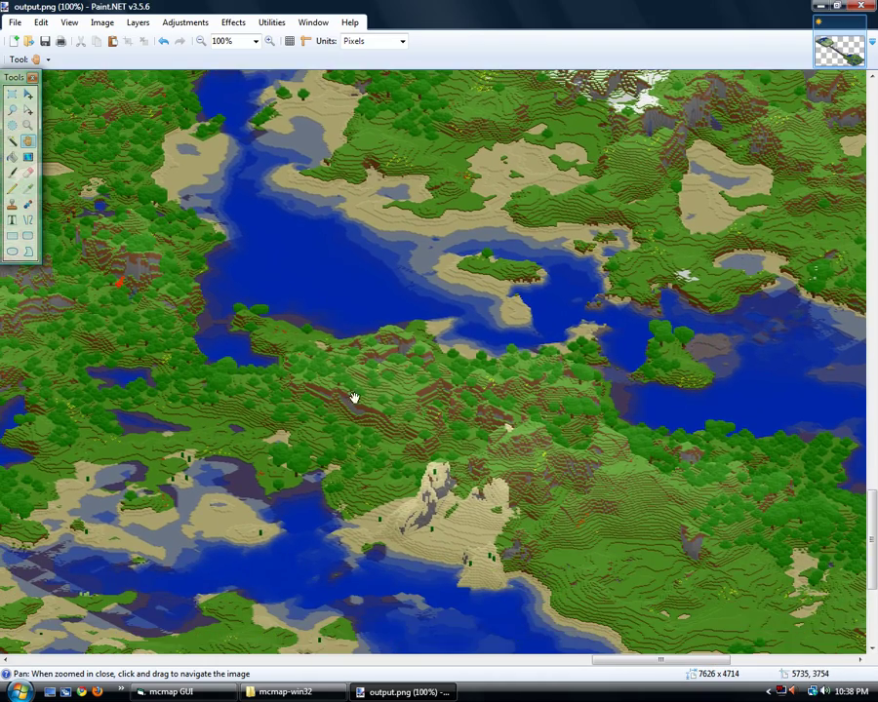
{"action": "left_click_drag", "start_coordinate": [355, 398], "coordinate": [367, 339]}
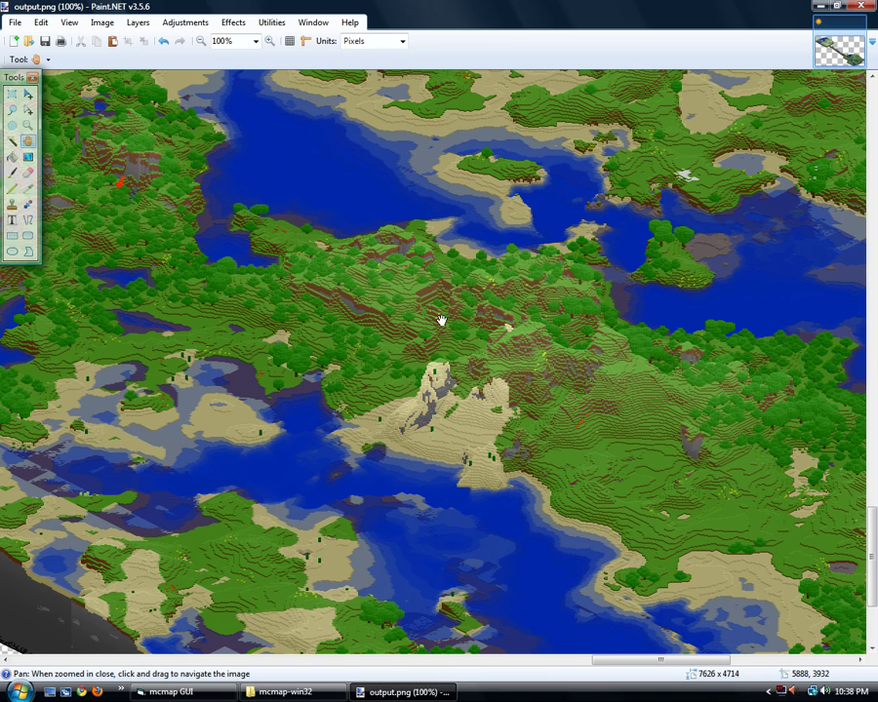
{"action": "scroll", "coordinate": [441, 319], "scroll_direction": "up", "scroll_amount": 5, "text": "ctrl"}
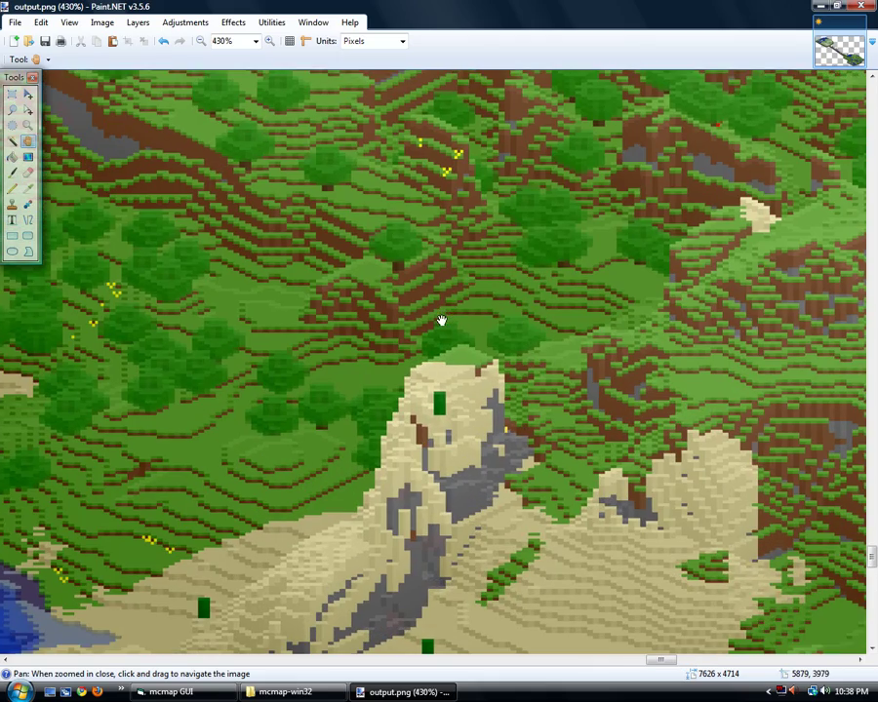
{"action": "scroll", "coordinate": [441, 320], "scroll_direction": "down", "scroll_amount": 5, "text": "ctrl"}
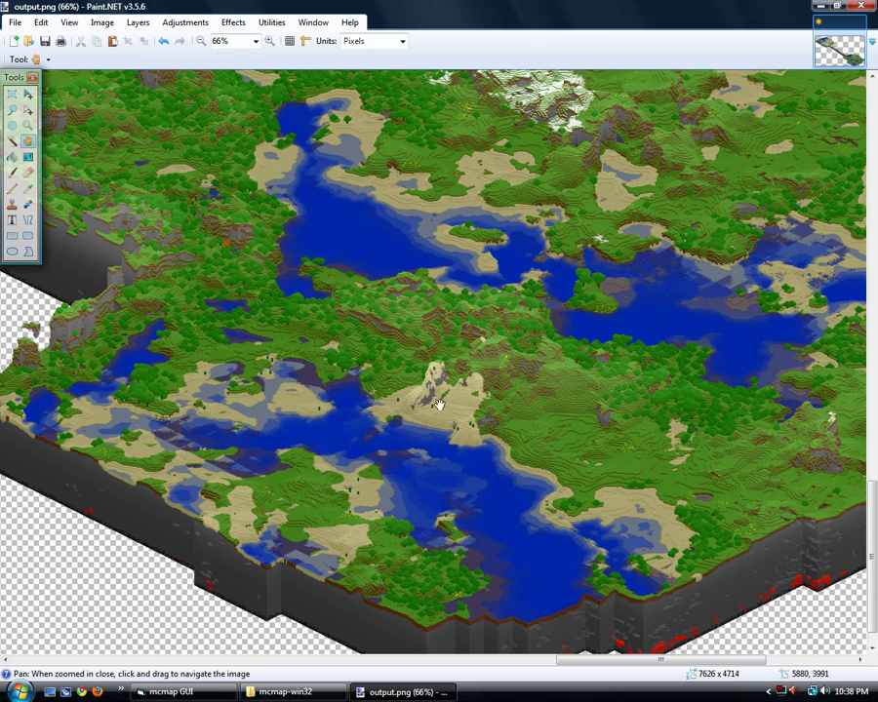
{"action": "left_click_drag", "start_coordinate": [621, 343], "coordinate": [368, 410]}
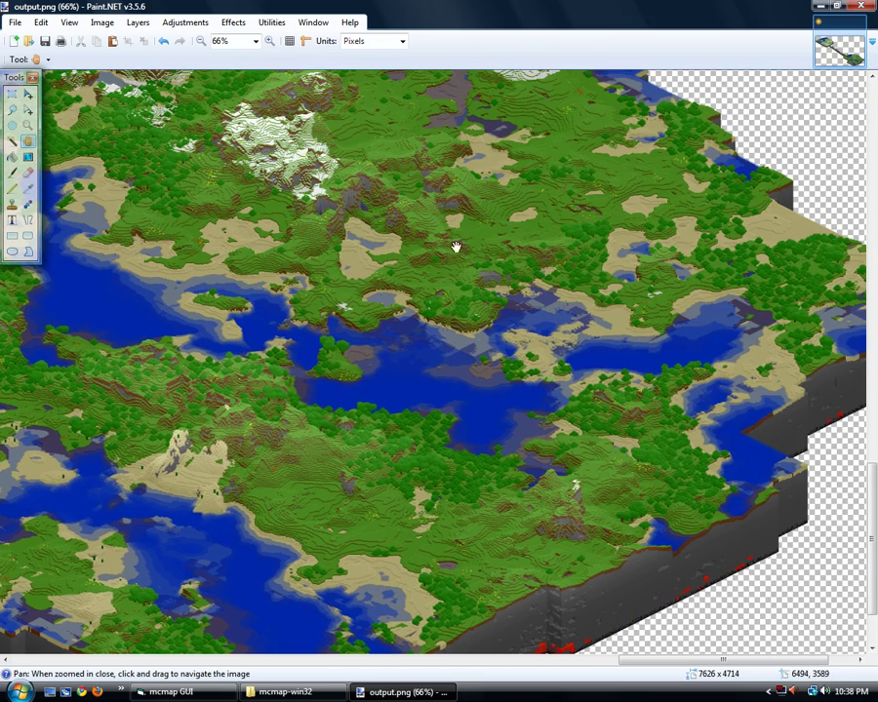
{"action": "left_click_drag", "start_coordinate": [299, 184], "coordinate": [353, 329]}
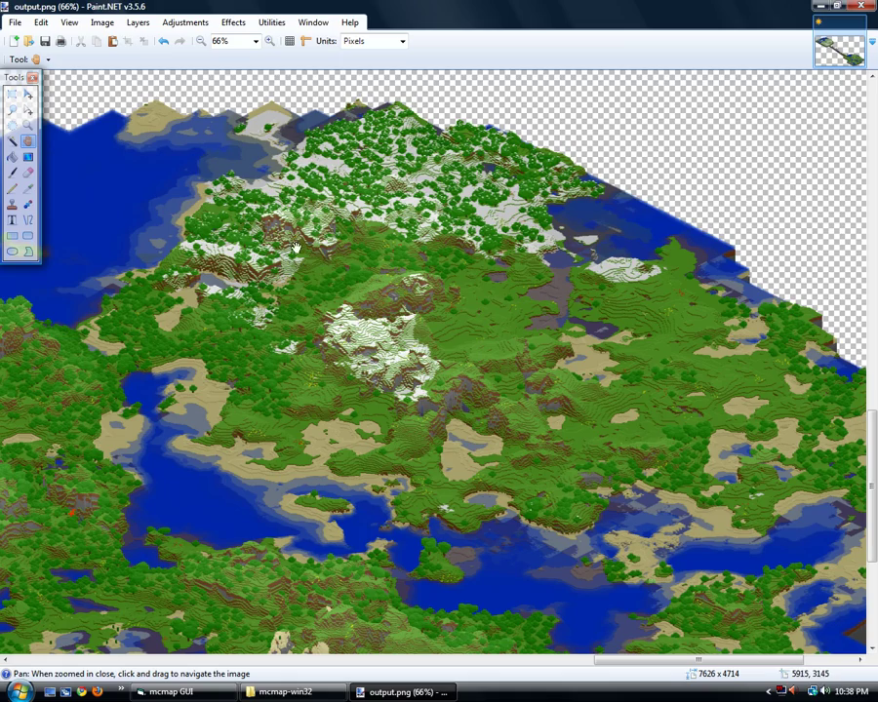
Follow the narrow chain of land pieces from the southeastern landmass across to the large snowy landmass in the northwest.
{"action": "left_click_drag", "start_coordinate": [263, 224], "coordinate": [460, 228]}
{"action": "left_click_drag", "start_coordinate": [199, 267], "coordinate": [504, 341]}
{"action": "left_click_drag", "start_coordinate": [333, 386], "coordinate": [503, 490]}
{"action": "left_click_drag", "start_coordinate": [278, 377], "coordinate": [532, 481]}
{"action": "left_click_drag", "start_coordinate": [304, 275], "coordinate": [564, 440]}
{"action": "left_click_drag", "start_coordinate": [275, 280], "coordinate": [527, 430]}
{"action": "left_click_drag", "start_coordinate": [266, 244], "coordinate": [517, 432]}
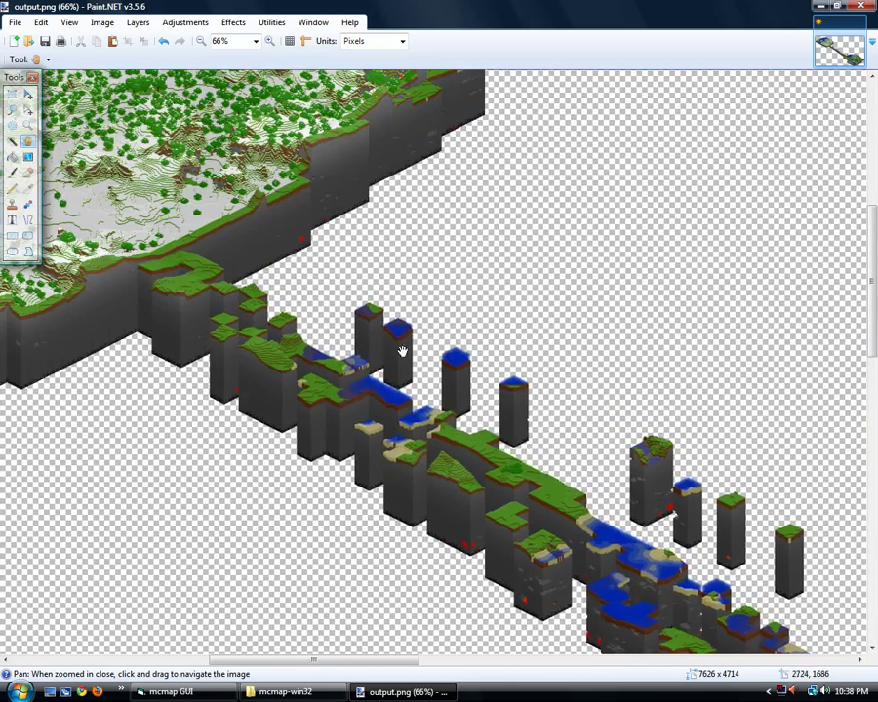
{"action": "left_click_drag", "start_coordinate": [273, 273], "coordinate": [509, 438]}
{"action": "left_click_drag", "start_coordinate": [309, 280], "coordinate": [526, 457]}
{"action": "left_click_drag", "start_coordinate": [306, 336], "coordinate": [369, 415]}
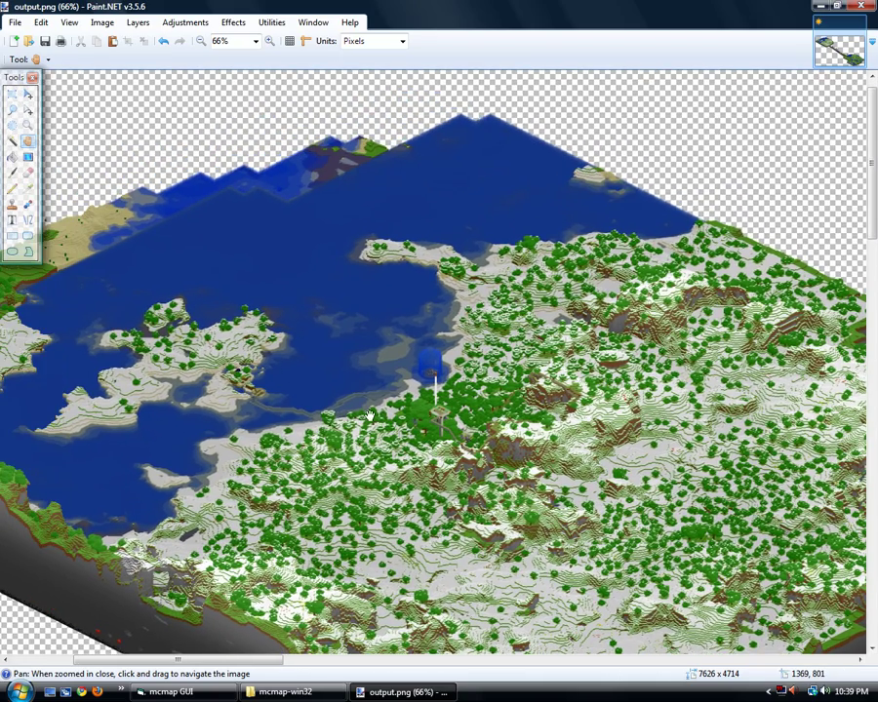
Inspect the underwater dome, the tower with its walkways and the nearby snowy island at 300% magnification.
{"action": "scroll", "coordinate": [370, 416], "scroll_direction": "up", "scroll_amount": 4}
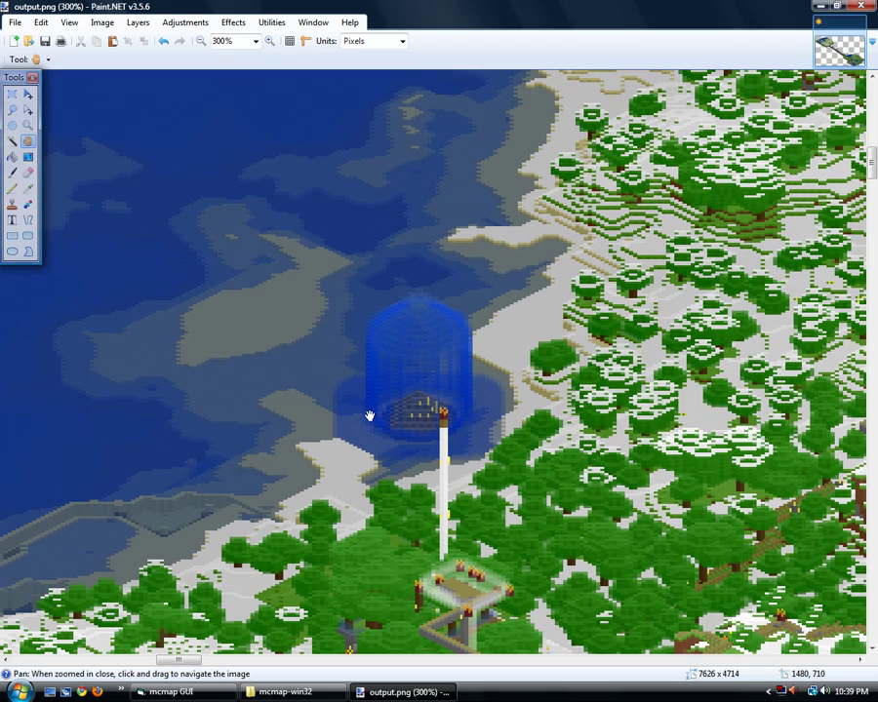
{"action": "left_click_drag", "start_coordinate": [337, 471], "coordinate": [328, 364]}
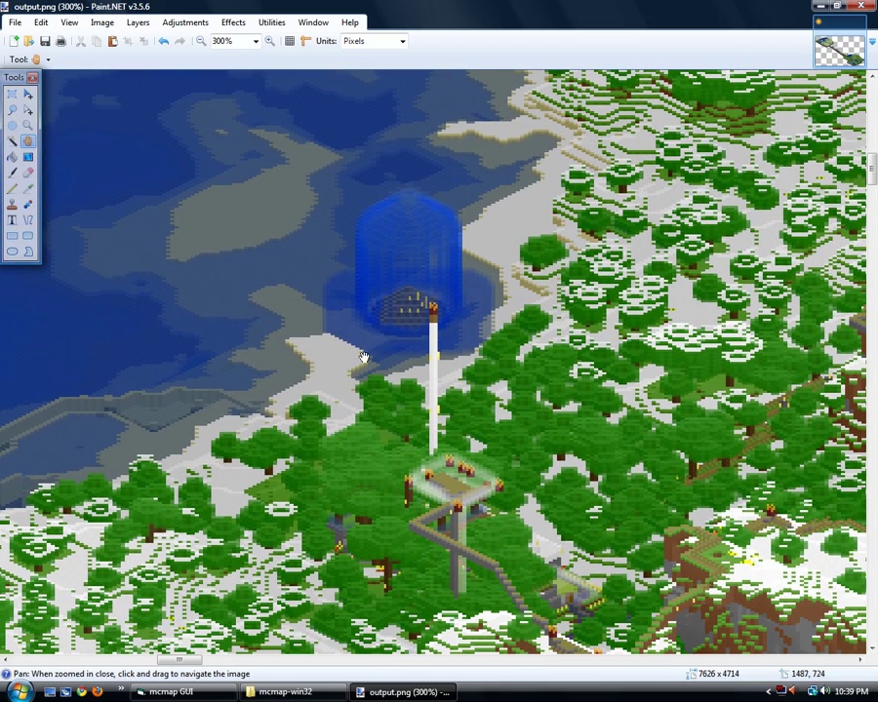
{"action": "left_click_drag", "start_coordinate": [337, 461], "coordinate": [304, 368]}
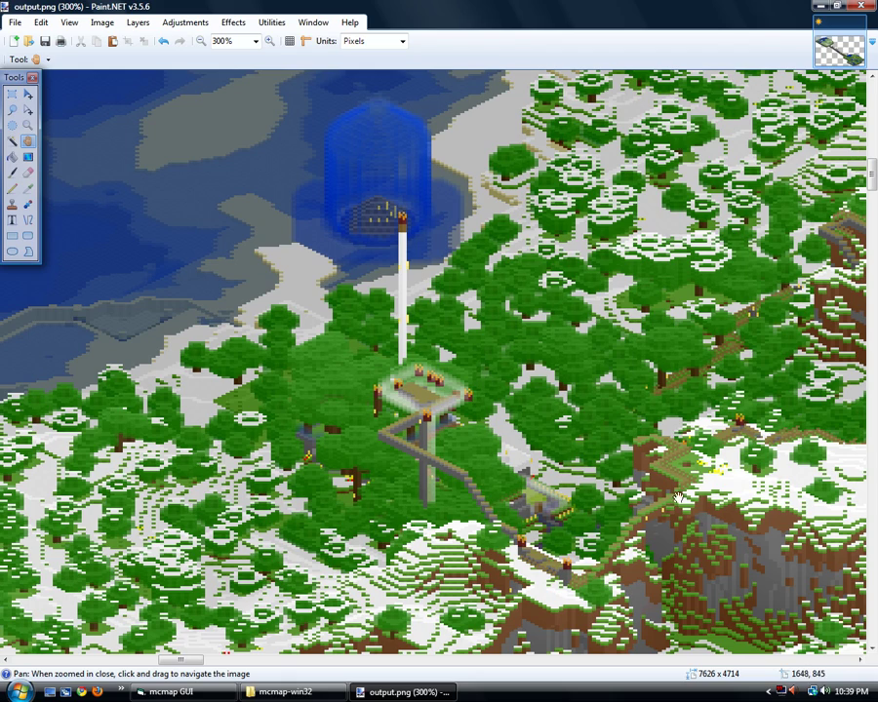
{"action": "left_click_drag", "start_coordinate": [728, 427], "coordinate": [518, 494]}
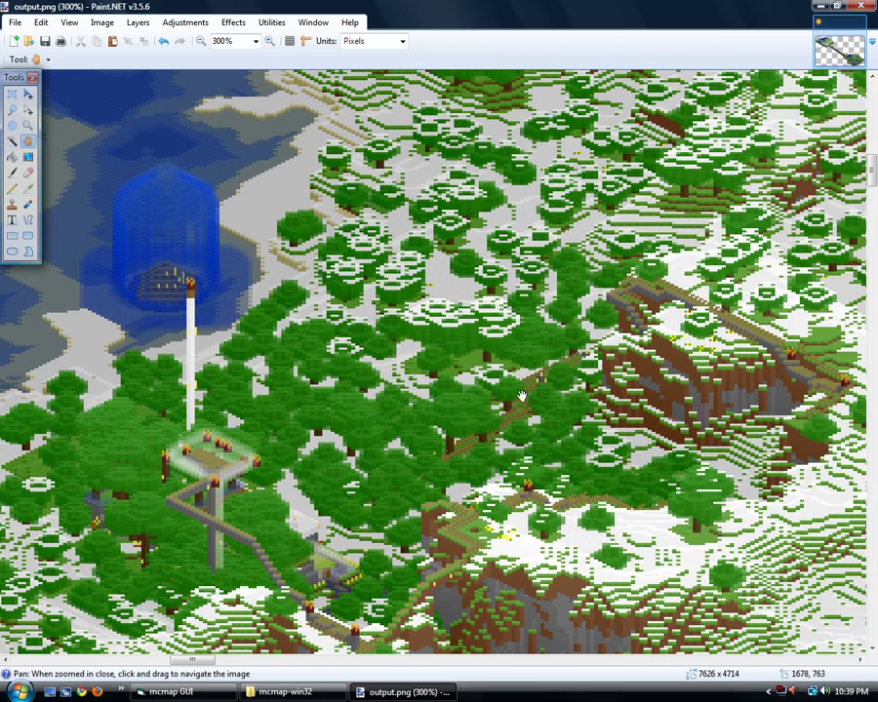
{"action": "left_click_drag", "start_coordinate": [44, 346], "coordinate": [339, 543]}
{"action": "mouse_move", "coordinate": [183, 464]}
{"action": "left_mouse_down"}
{"action": "mouse_move", "coordinate": [458, 411]}
{"action": "mouse_move", "coordinate": [516, 410]}
{"action": "left_mouse_up"}
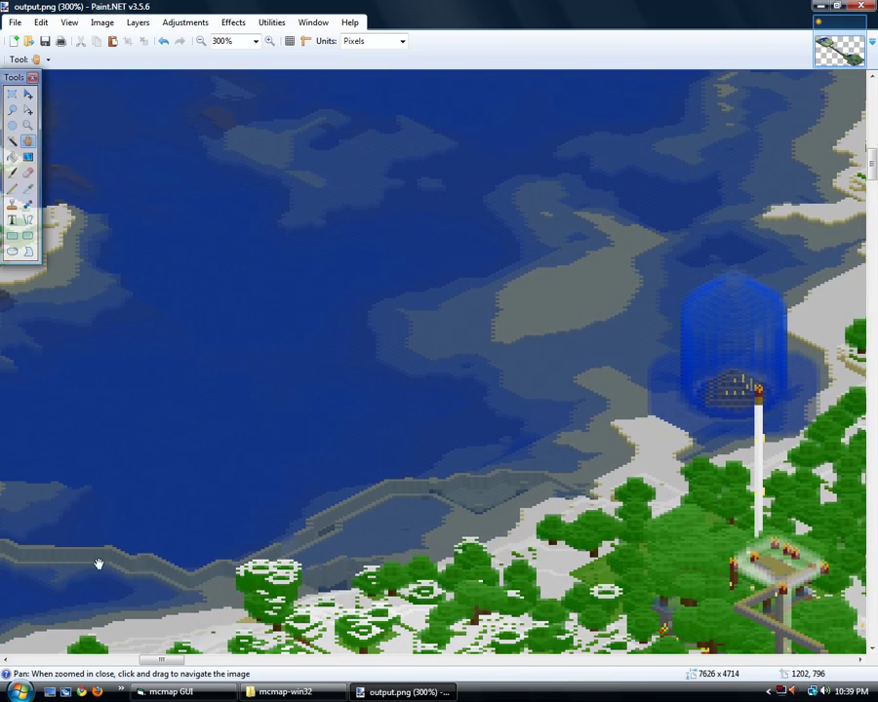
{"action": "left_click_drag", "start_coordinate": [98, 564], "coordinate": [406, 666]}
{"action": "left_click_drag", "start_coordinate": [258, 575], "coordinate": [297, 624]}
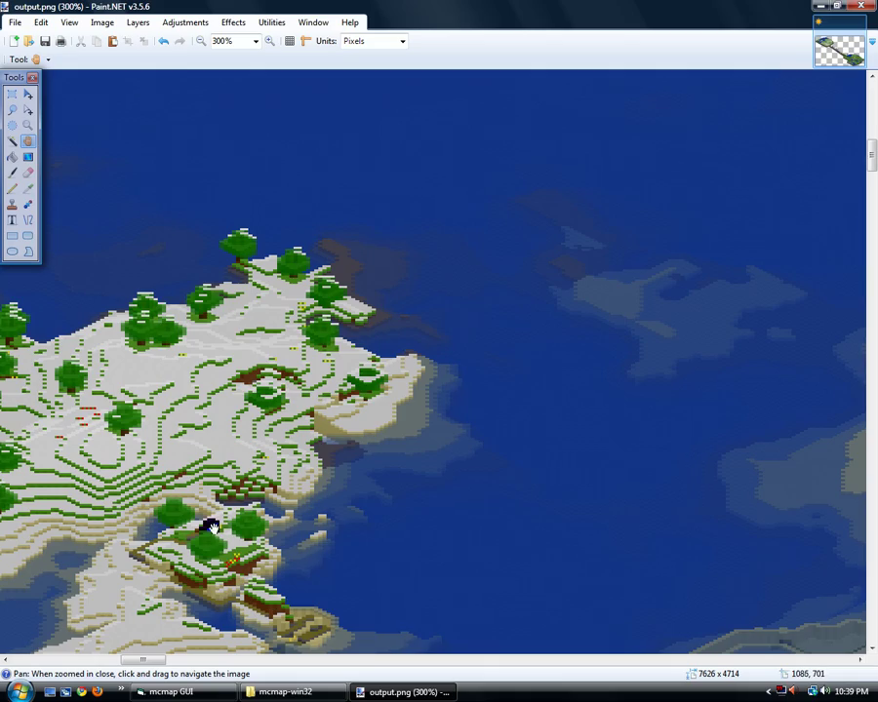
{"action": "left_click_drag", "start_coordinate": [304, 549], "coordinate": [220, 364]}
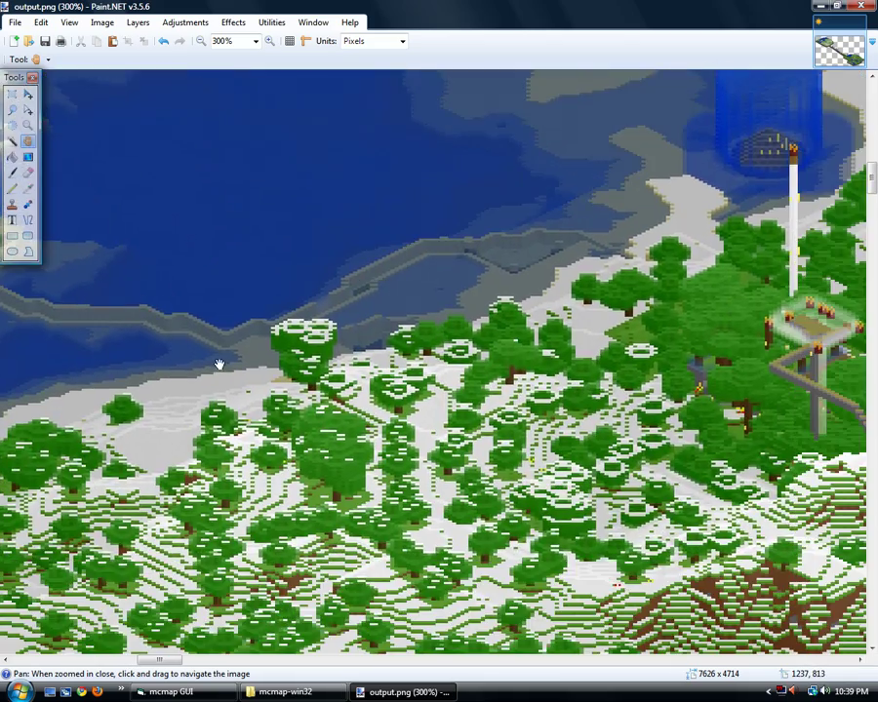
View the snowy landmass at 50% and trace the connecting land strip back to the green southeastern landmass.
{"action": "key", "text": "ctrl+minus"}
{"action": "key", "text": "ctrl+minus"}
{"action": "key", "text": "ctrl+minus"}
{"action": "key", "text": "ctrl+minus"}
{"action": "key", "text": "ctrl+minus"}
{"action": "key", "text": "ctrl+minus"}
{"action": "key", "text": "ctrl+minus"}
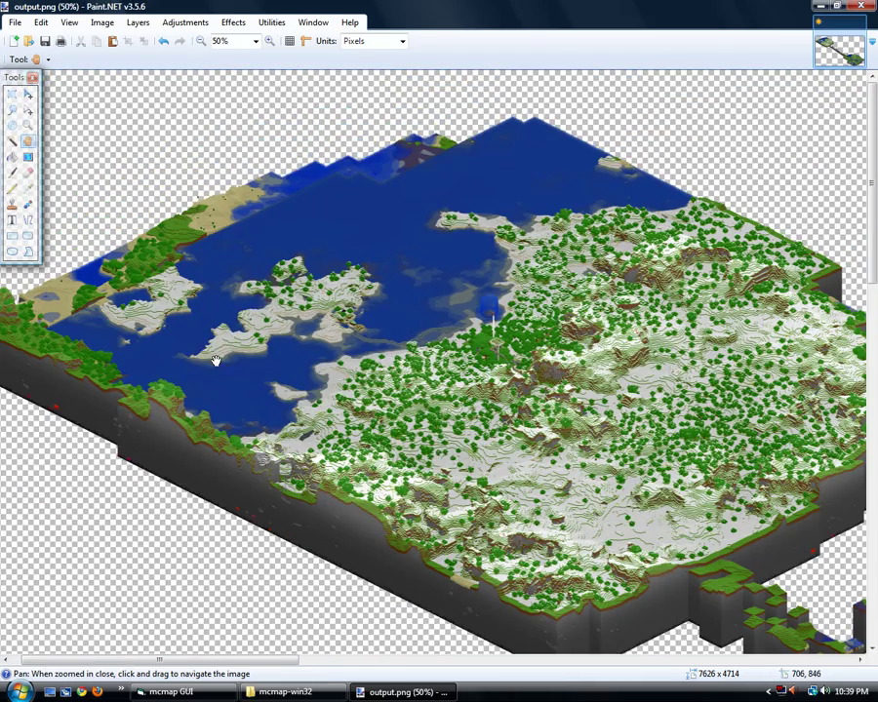
{"action": "left_click_drag", "start_coordinate": [417, 443], "coordinate": [121, 346]}
{"action": "left_click_drag", "start_coordinate": [371, 468], "coordinate": [113, 340]}
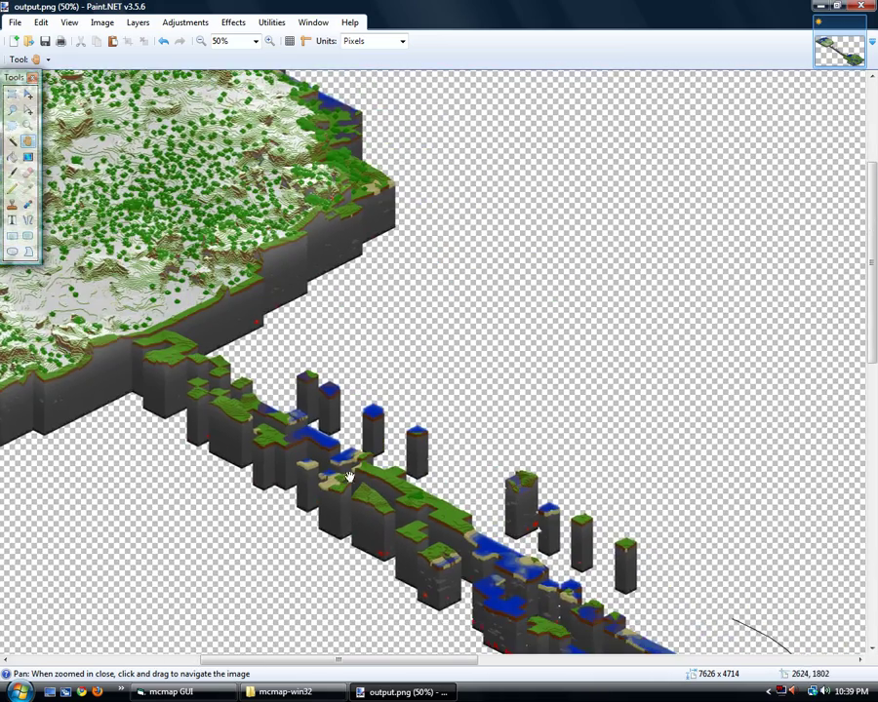
{"action": "mouse_move", "coordinate": [344, 469]}
{"action": "left_mouse_down"}
{"action": "mouse_move", "coordinate": [86, 270]}
{"action": "mouse_move", "coordinate": [61, 239]}
{"action": "left_mouse_up"}
{"action": "mouse_move", "coordinate": [286, 431]}
{"action": "left_mouse_down"}
{"action": "mouse_move", "coordinate": [94, 365]}
{"action": "mouse_move", "coordinate": [52, 336]}
{"action": "left_mouse_up"}
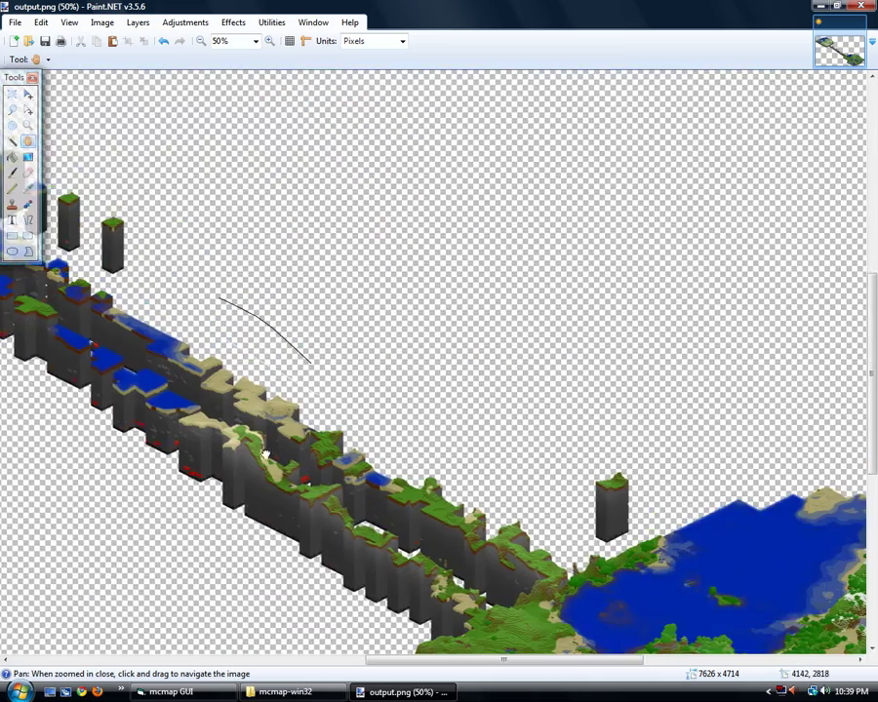
{"action": "left_click_drag", "start_coordinate": [344, 492], "coordinate": [61, 336]}
{"action": "left_click_drag", "start_coordinate": [378, 493], "coordinate": [384, 324]}
{"action": "left_click_drag", "start_coordinate": [388, 471], "coordinate": [410, 404]}
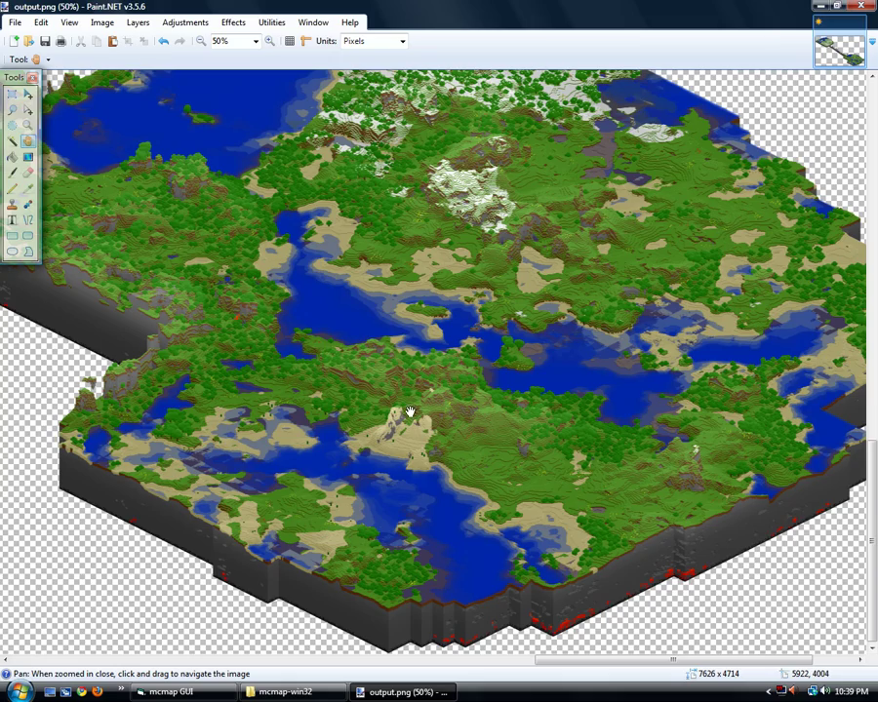
Inspect the sandy peak beside the water and the surrounding wooded hills at 300% magnification.
{"action": "scroll", "coordinate": [410, 411], "scroll_direction": "up", "scroll_amount": 5}
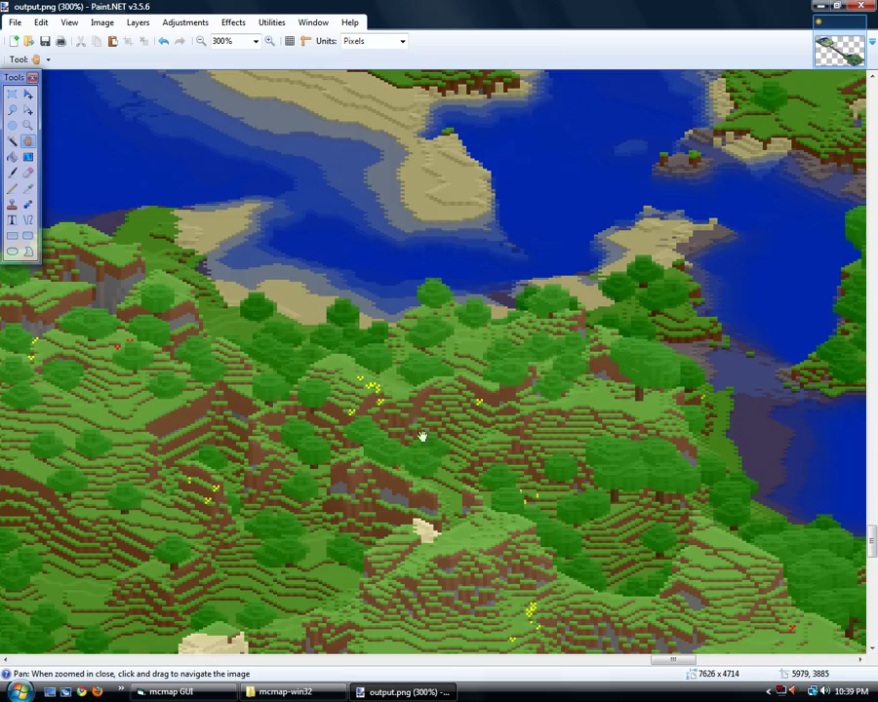
{"action": "left_click_drag", "start_coordinate": [422, 436], "coordinate": [432, 369]}
{"action": "left_click_drag", "start_coordinate": [502, 484], "coordinate": [535, 328]}
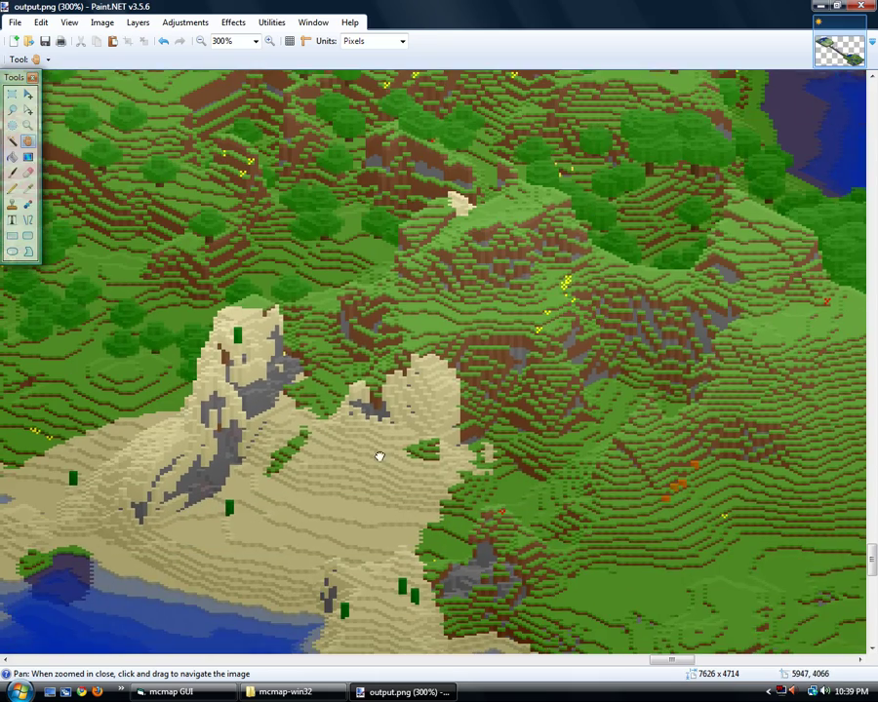
{"action": "left_click_drag", "start_coordinate": [379, 455], "coordinate": [501, 439]}
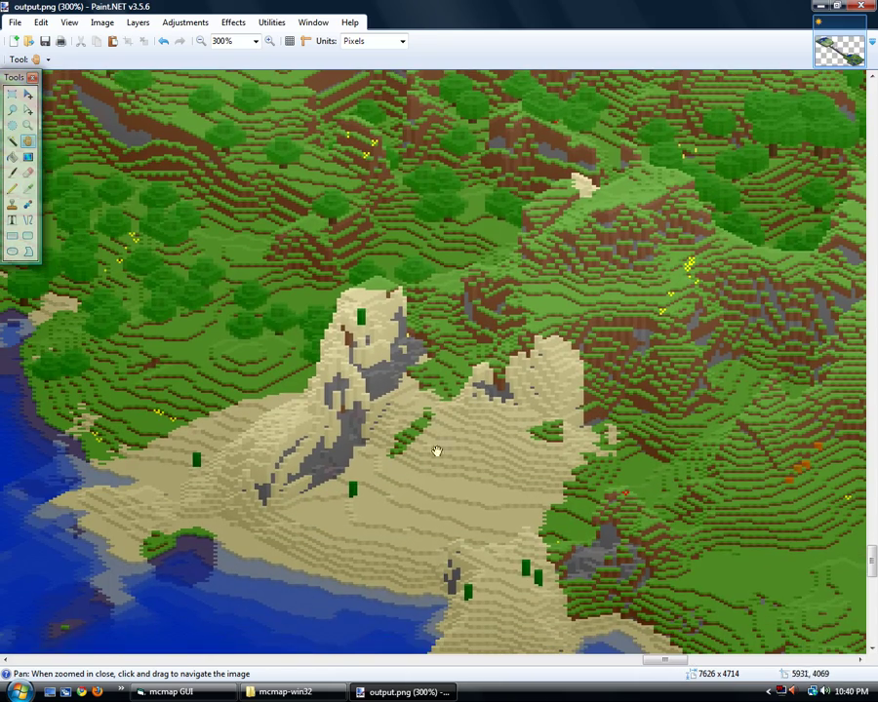
{"action": "left_click_drag", "start_coordinate": [292, 499], "coordinate": [415, 476]}
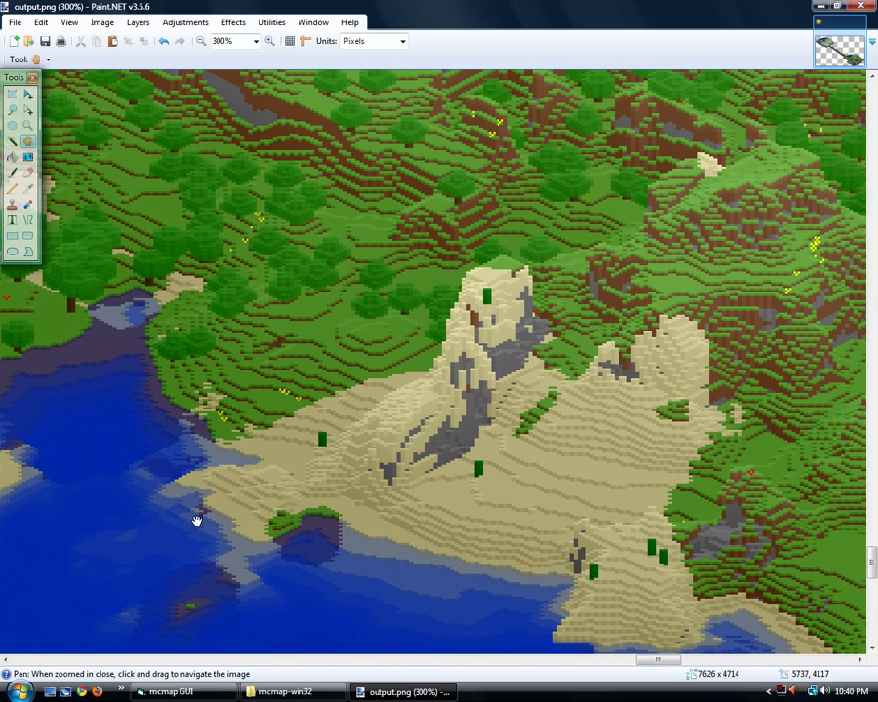
{"action": "left_click_drag", "start_coordinate": [387, 470], "coordinate": [204, 537]}
{"action": "left_click_drag", "start_coordinate": [344, 425], "coordinate": [156, 517]}
{"action": "left_click_drag", "start_coordinate": [301, 390], "coordinate": [208, 408]}
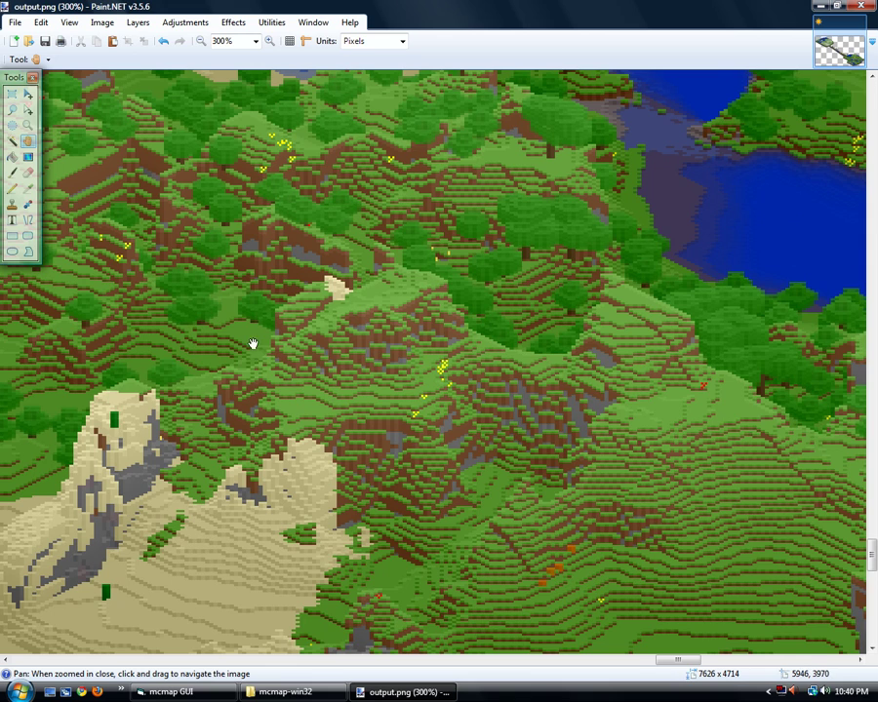
{"action": "left_click_drag", "start_coordinate": [253, 345], "coordinate": [363, 392]}
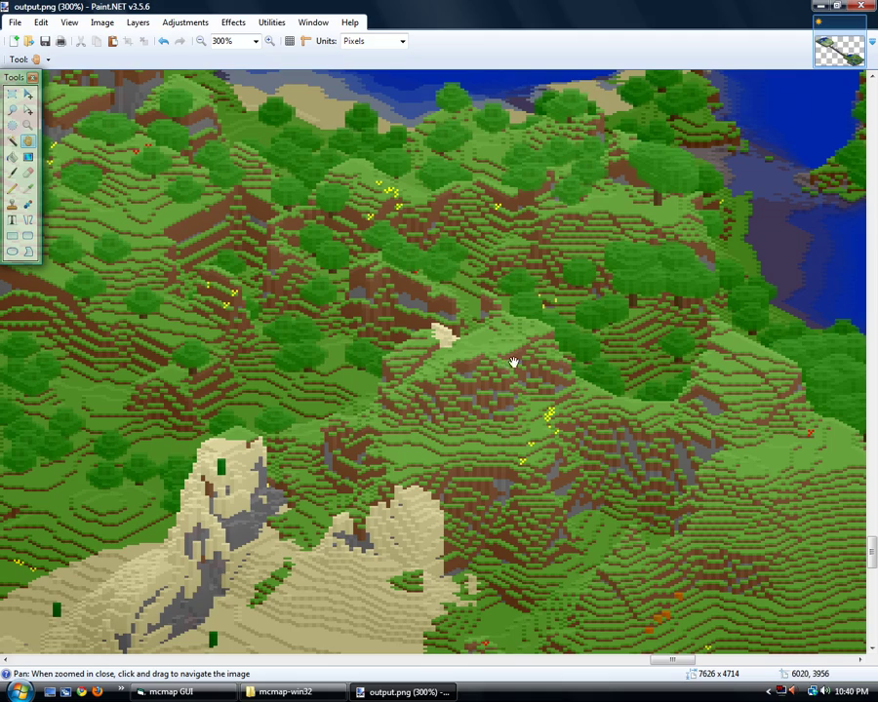
{"action": "left_click_drag", "start_coordinate": [513, 361], "coordinate": [245, 382]}
{"action": "left_click_drag", "start_coordinate": [359, 376], "coordinate": [231, 363]}
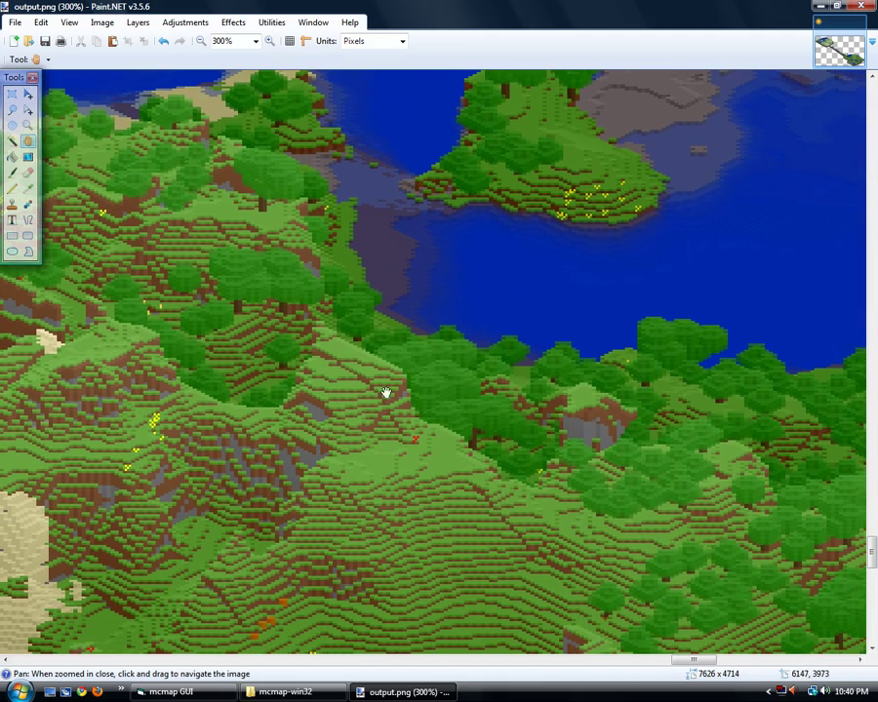
Examine the terrain north of the wooded hills, from the lake island past the sandy ponds to the stone structure on the mountain.
{"action": "left_click_drag", "start_coordinate": [584, 218], "coordinate": [378, 462]}
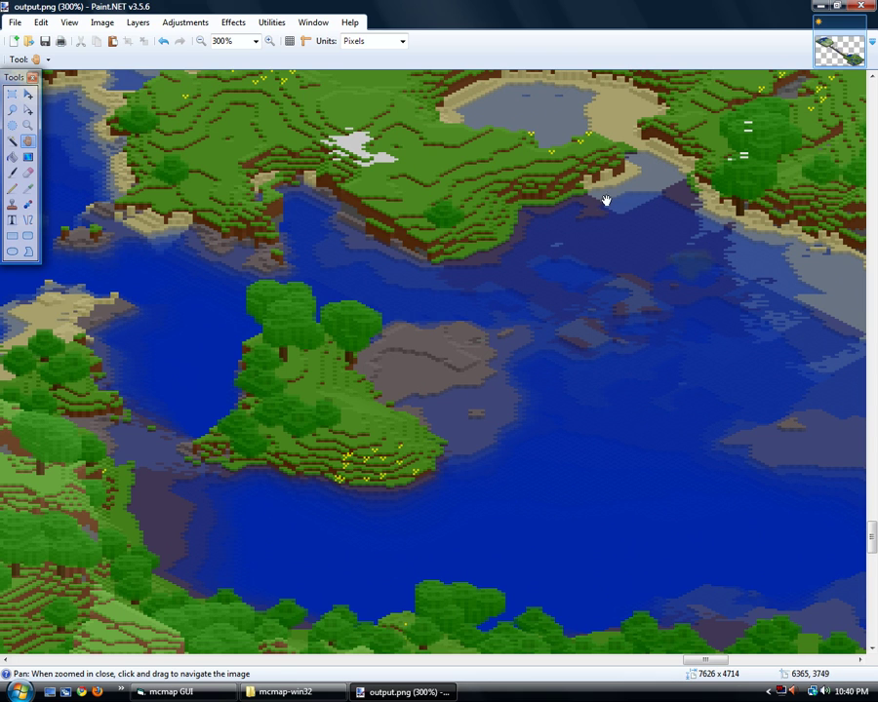
{"action": "left_click_drag", "start_coordinate": [606, 200], "coordinate": [412, 450]}
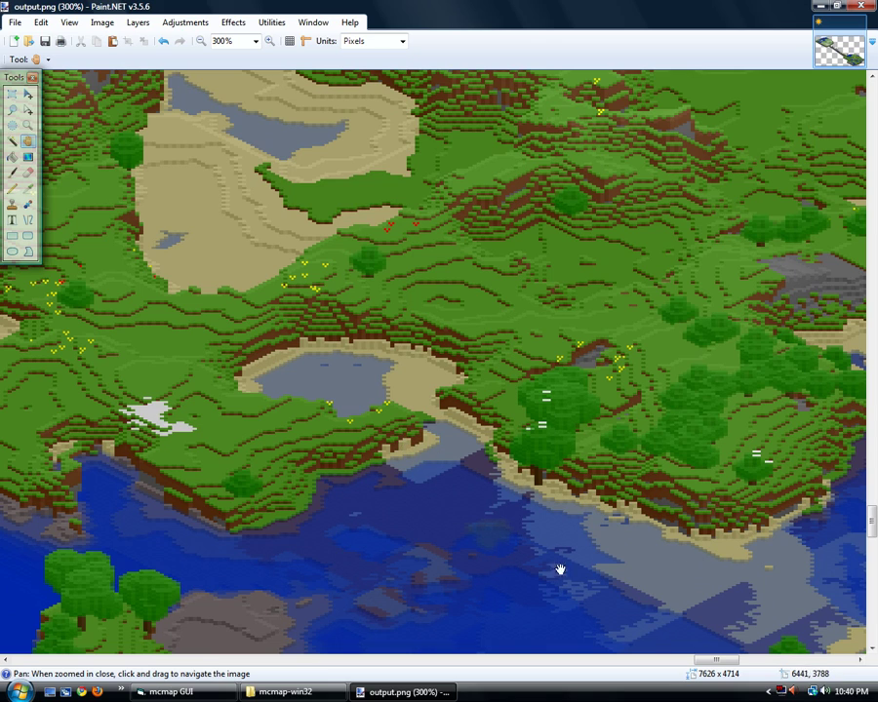
{"action": "left_click_drag", "start_coordinate": [238, 443], "coordinate": [472, 576]}
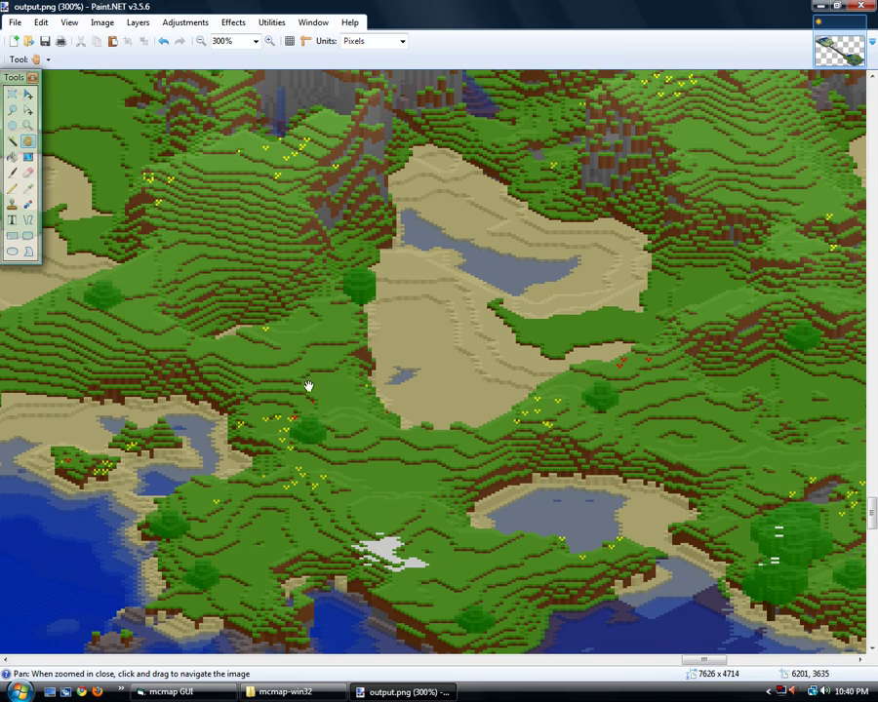
{"action": "left_click_drag", "start_coordinate": [491, 188], "coordinate": [509, 435]}
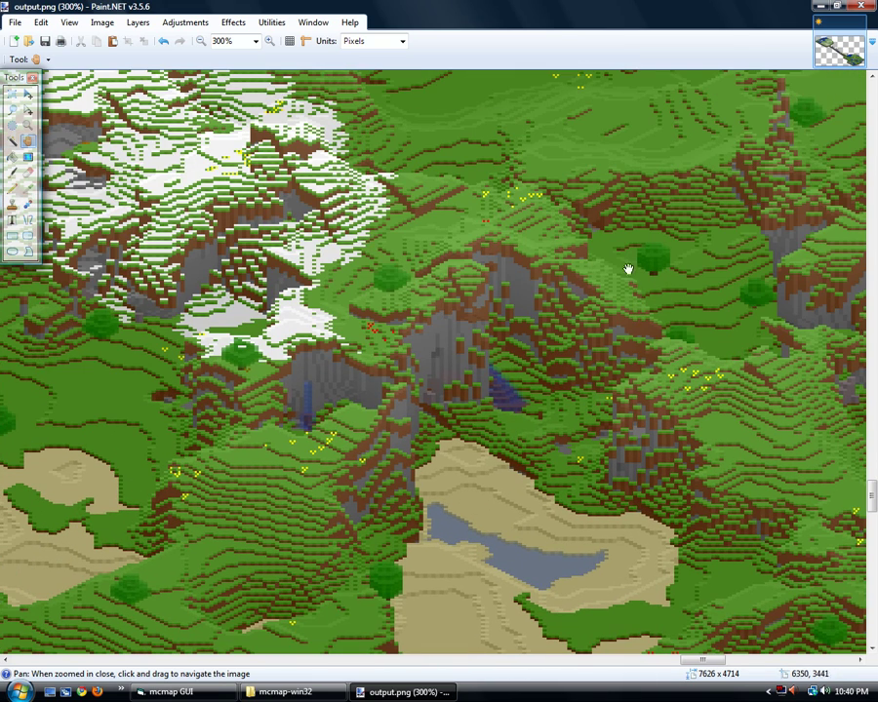
{"action": "left_click_drag", "start_coordinate": [398, 198], "coordinate": [479, 514]}
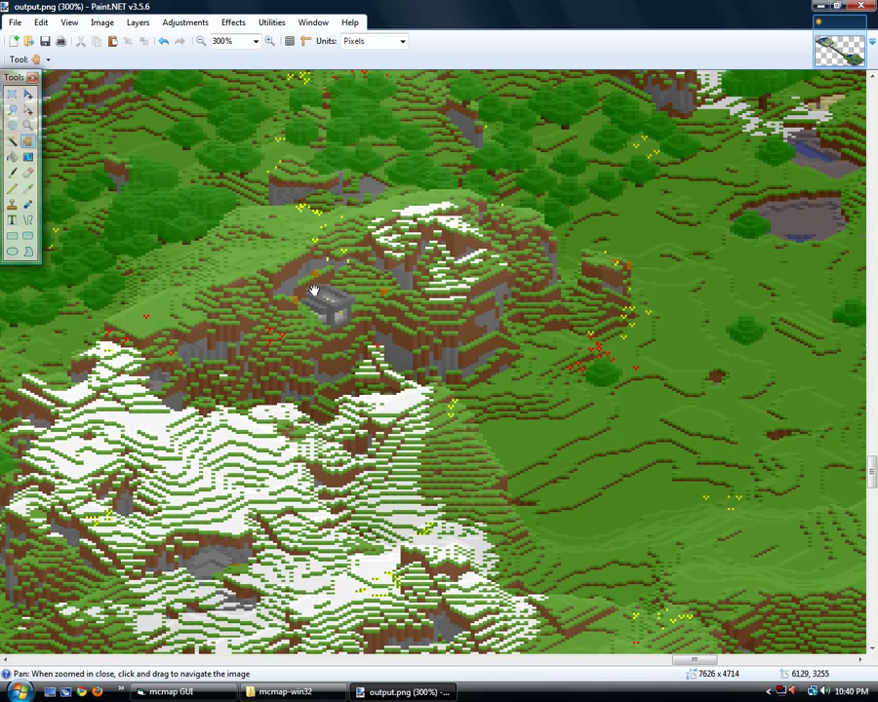
{"action": "left_click_drag", "start_coordinate": [315, 298], "coordinate": [446, 430]}
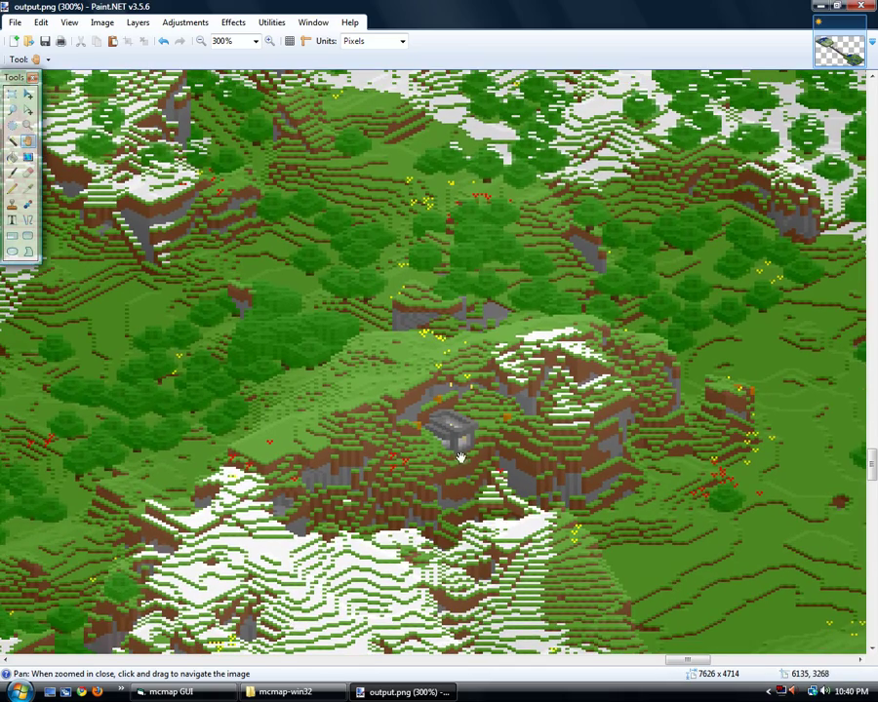
{"action": "left_click_drag", "start_coordinate": [367, 418], "coordinate": [582, 457]}
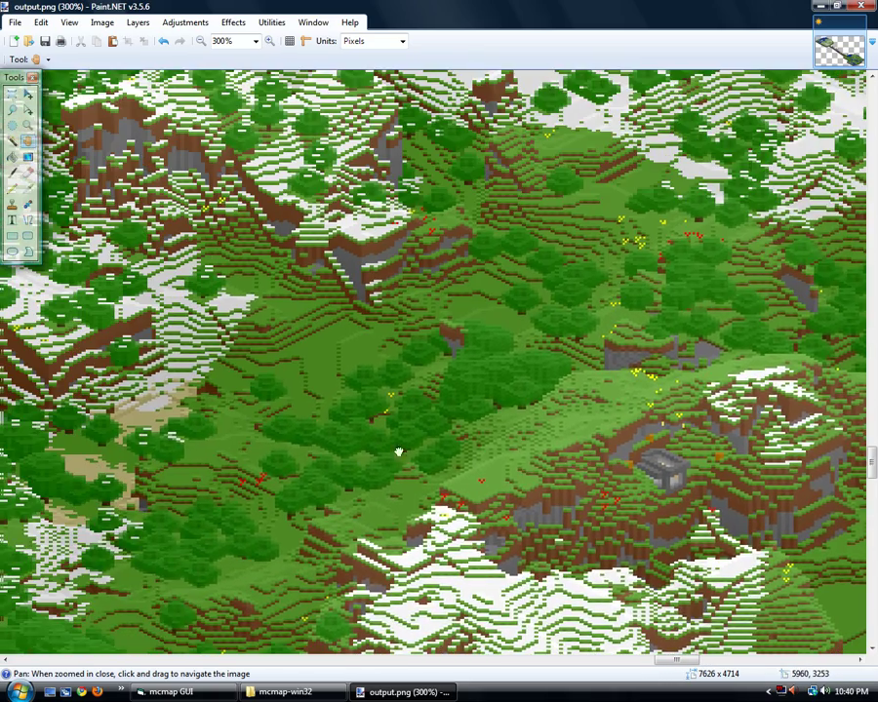
Look over the forest and grassland around the mountain and the snow patch near the map's northeastern coast.
{"action": "mouse_move", "coordinate": [398, 455]}
{"action": "left_mouse_down"}
{"action": "mouse_move", "coordinate": [476, 470]}
{"action": "mouse_move", "coordinate": [678, 459]}
{"action": "left_mouse_up"}
{"action": "left_click_drag", "start_coordinate": [615, 388], "coordinate": [268, 533]}
{"action": "left_click_drag", "start_coordinate": [486, 458], "coordinate": [198, 493]}
{"action": "left_click_drag", "start_coordinate": [333, 423], "coordinate": [65, 532]}
{"action": "mouse_move", "coordinate": [203, 456]}
{"action": "left_mouse_down"}
{"action": "mouse_move", "coordinate": [206, 413]}
{"action": "mouse_move", "coordinate": [375, 207]}
{"action": "left_mouse_up"}
{"action": "left_click_drag", "start_coordinate": [289, 454], "coordinate": [323, 251]}
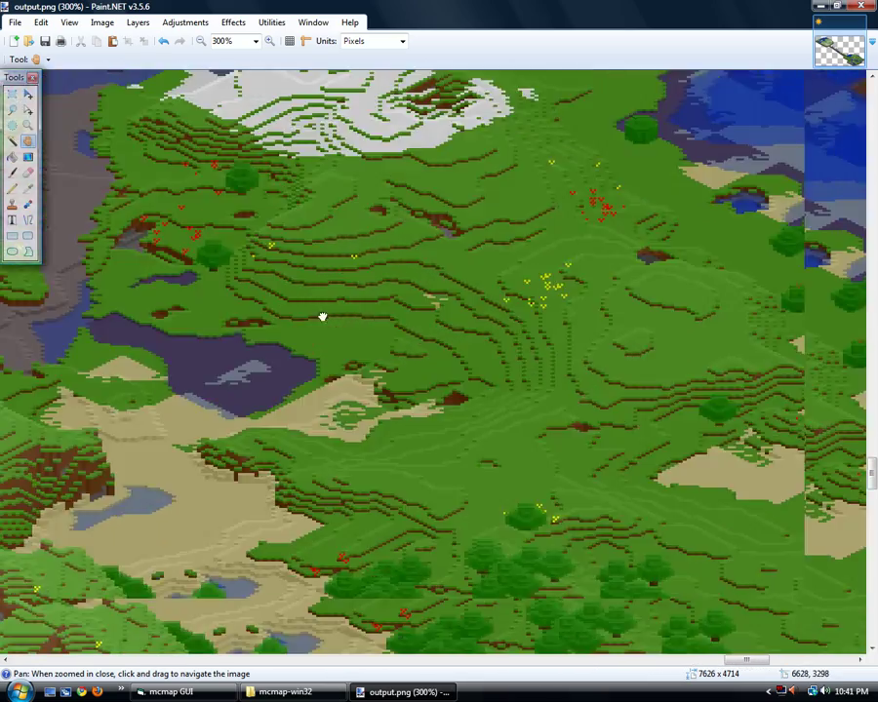
{"action": "mouse_move", "coordinate": [322, 317]}
{"action": "left_mouse_down"}
{"action": "mouse_move", "coordinate": [363, 470]}
{"action": "mouse_move", "coordinate": [421, 592]}
{"action": "left_mouse_up"}
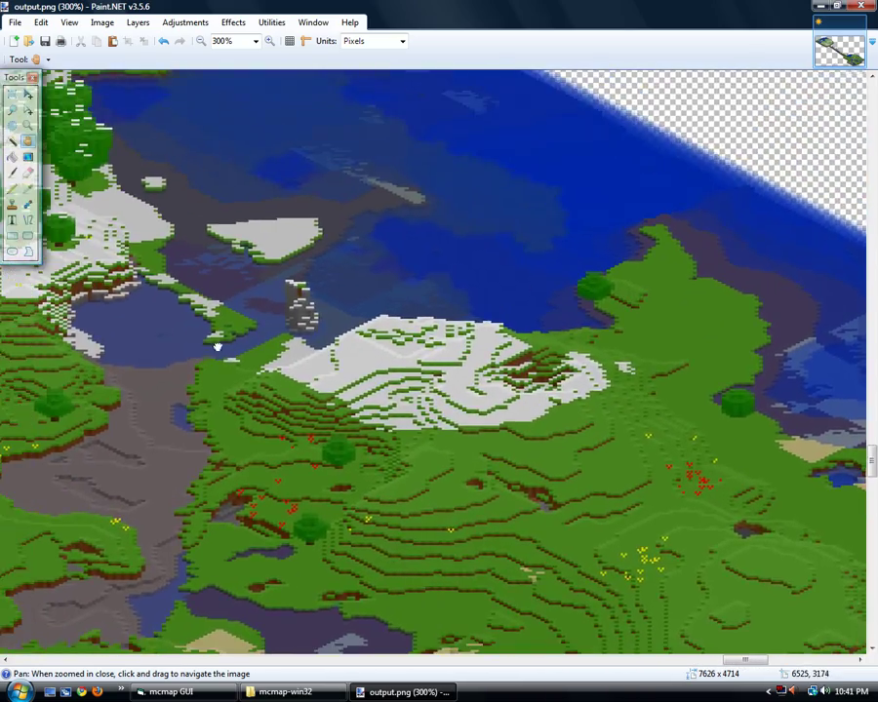
Examine the snowy forest from the northeastern coast to the sandy peninsula at the northern edge, and view the whole map at 12%.
{"action": "left_click_drag", "start_coordinate": [218, 348], "coordinate": [455, 530]}
{"action": "left_click_drag", "start_coordinate": [245, 335], "coordinate": [414, 513]}
{"action": "left_click_drag", "start_coordinate": [225, 306], "coordinate": [476, 310]}
{"action": "left_click_drag", "start_coordinate": [295, 310], "coordinate": [465, 423]}
{"action": "left_click_drag", "start_coordinate": [243, 442], "coordinate": [469, 339]}
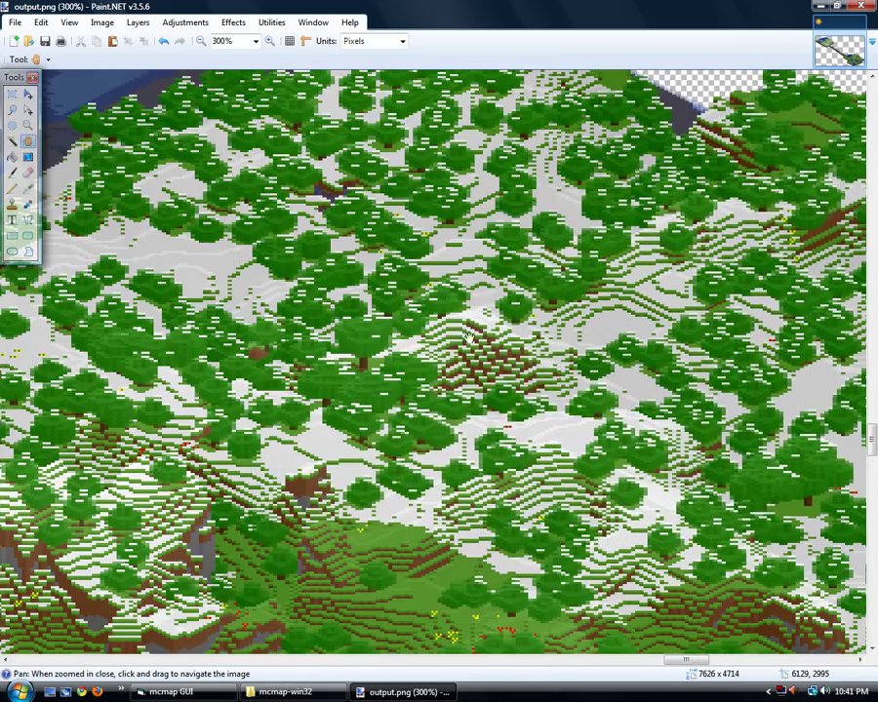
{"action": "mouse_move", "coordinate": [277, 372]}
{"action": "left_mouse_down"}
{"action": "mouse_move", "coordinate": [363, 381]}
{"action": "mouse_move", "coordinate": [494, 454]}
{"action": "mouse_move", "coordinate": [503, 309]}
{"action": "left_mouse_up"}
{"action": "left_click_drag", "start_coordinate": [427, 295], "coordinate": [550, 421]}
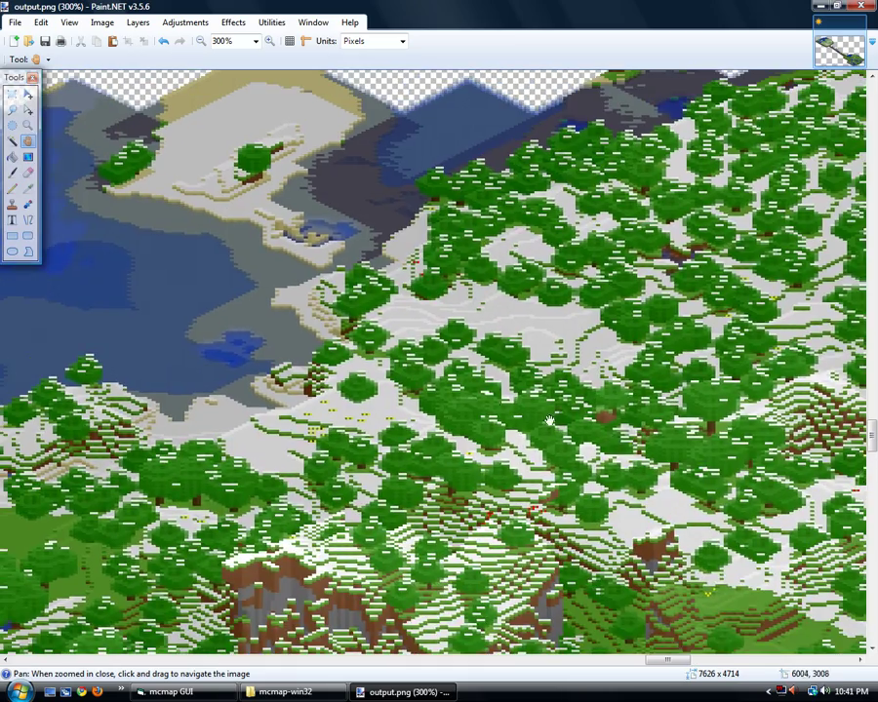
{"action": "left_click_drag", "start_coordinate": [356, 295], "coordinate": [433, 527]}
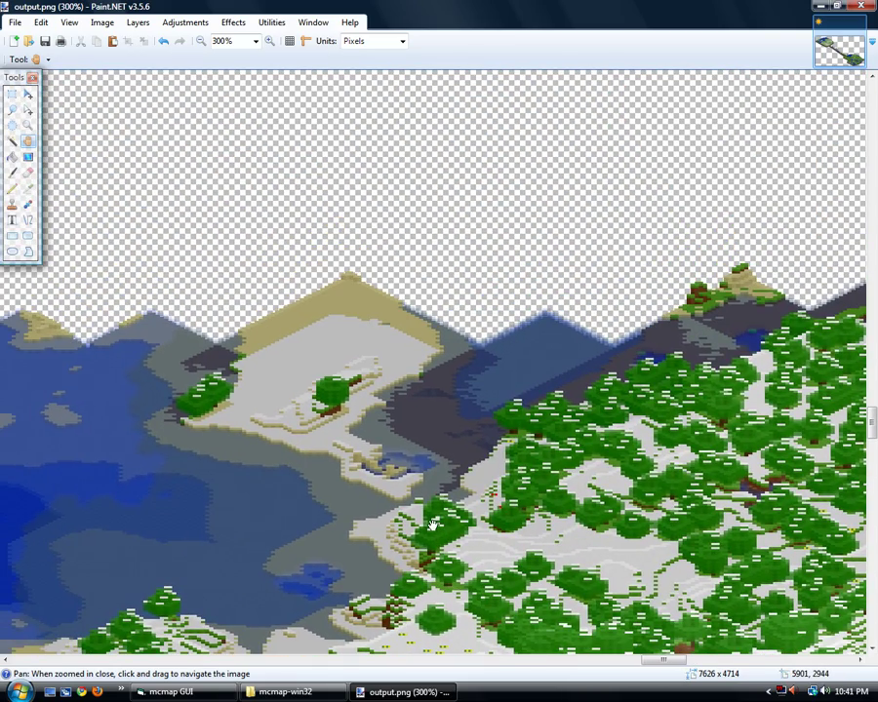
{"action": "scroll", "coordinate": [432, 525], "scroll_direction": "down", "scroll_amount": 8}
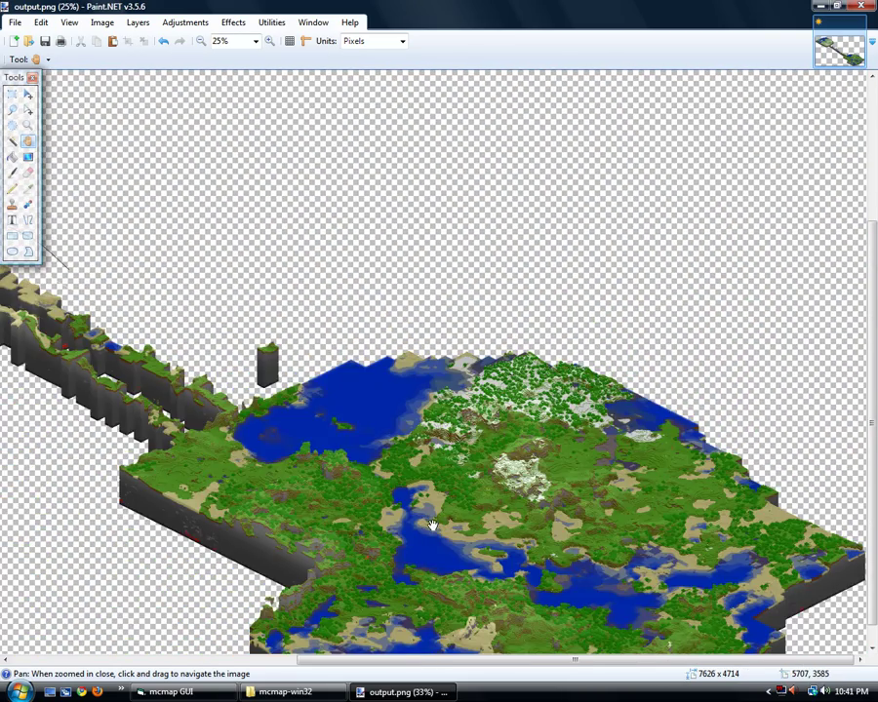
{"action": "scroll", "coordinate": [432, 525], "scroll_direction": "down", "scroll_amount": 3}
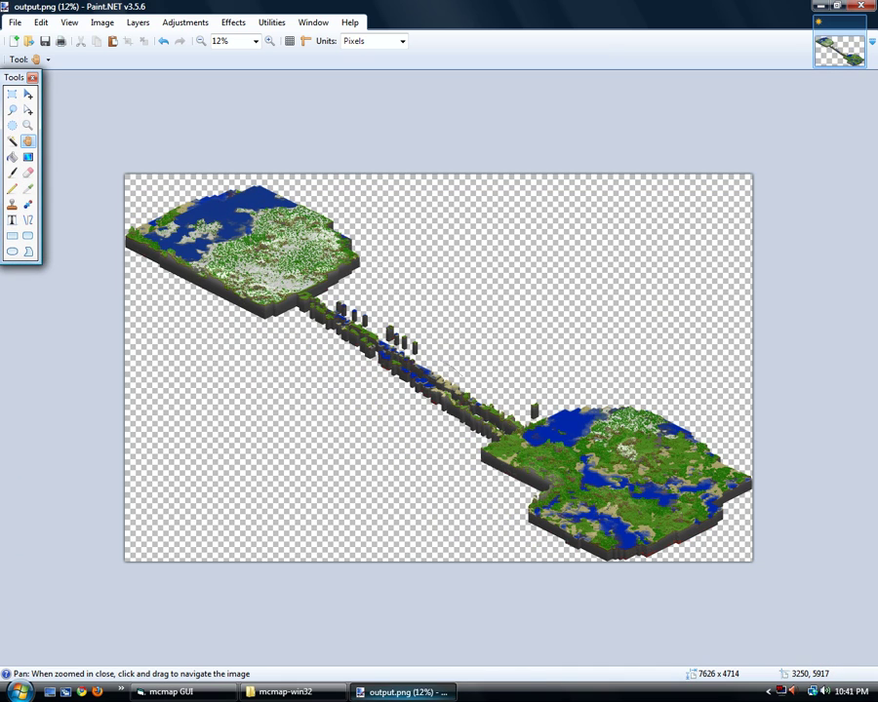
{"action": "left_click", "coordinate": [783, 693]}
{"action": "right_click", "coordinate": [786, 694]}
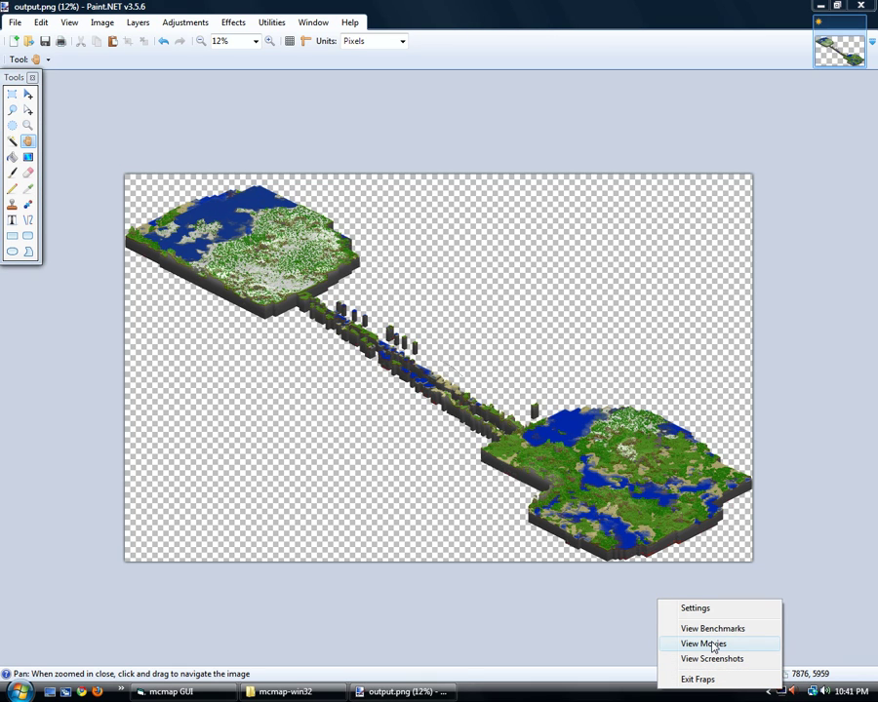
{"action": "left_click", "coordinate": [470, 656]}
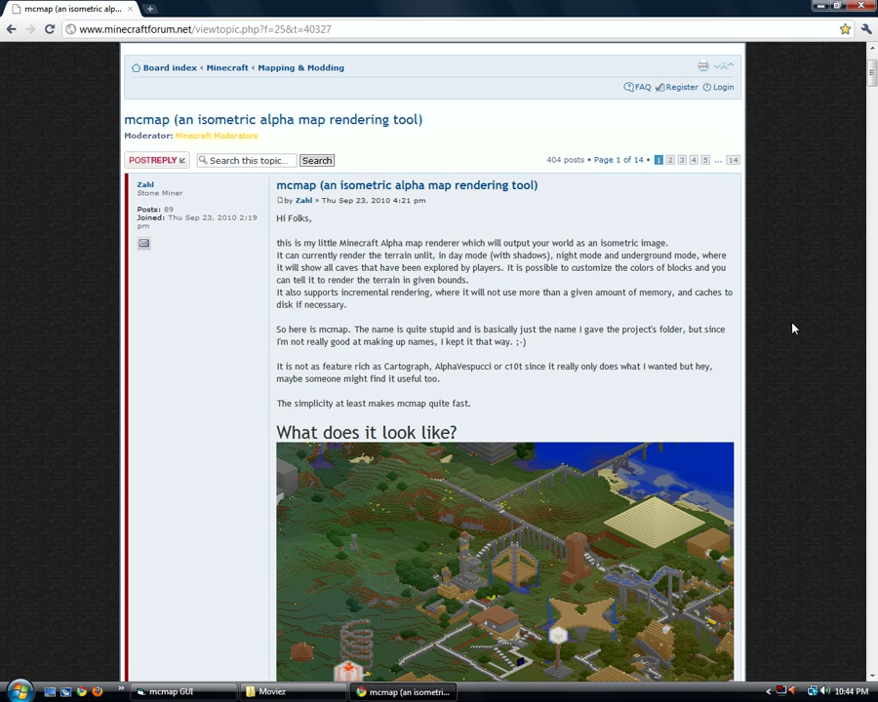
{"action": "scroll", "coordinate": [792, 329], "scroll_direction": "down", "scroll_amount": 1}
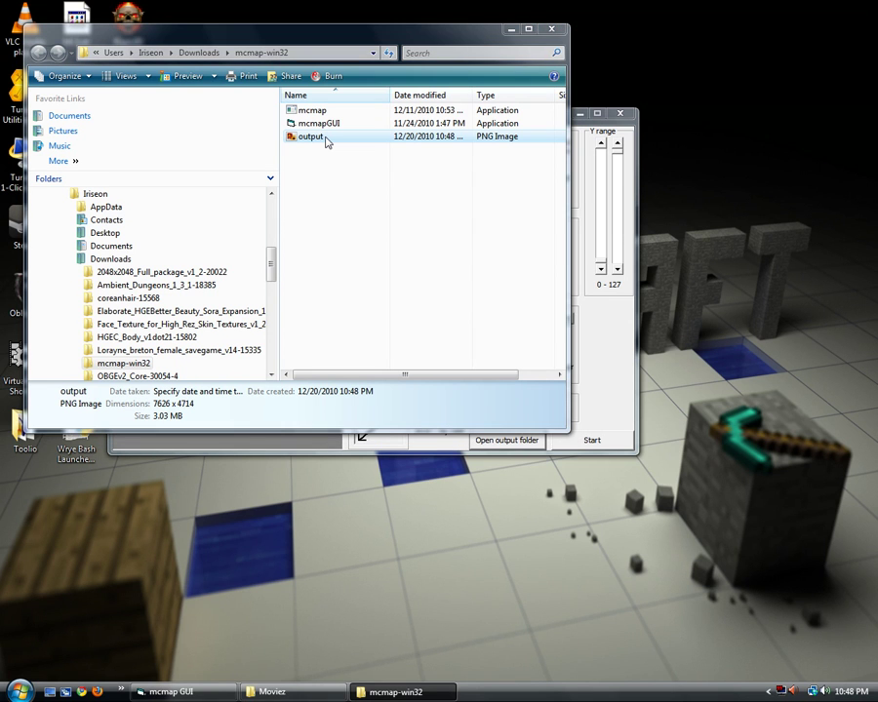
Open the night-mode output image from the mcmap-win32 folder in Windows Photo Gallery and magnify the southeastern landmass.
{"action": "double_click", "coordinate": [310, 136]}
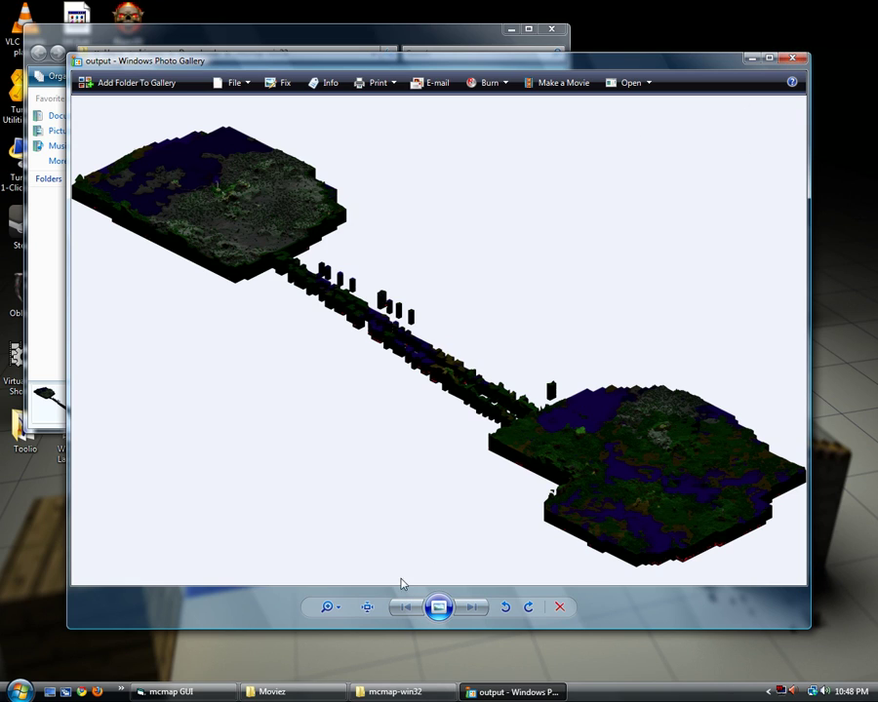
{"action": "left_click", "coordinate": [327, 606]}
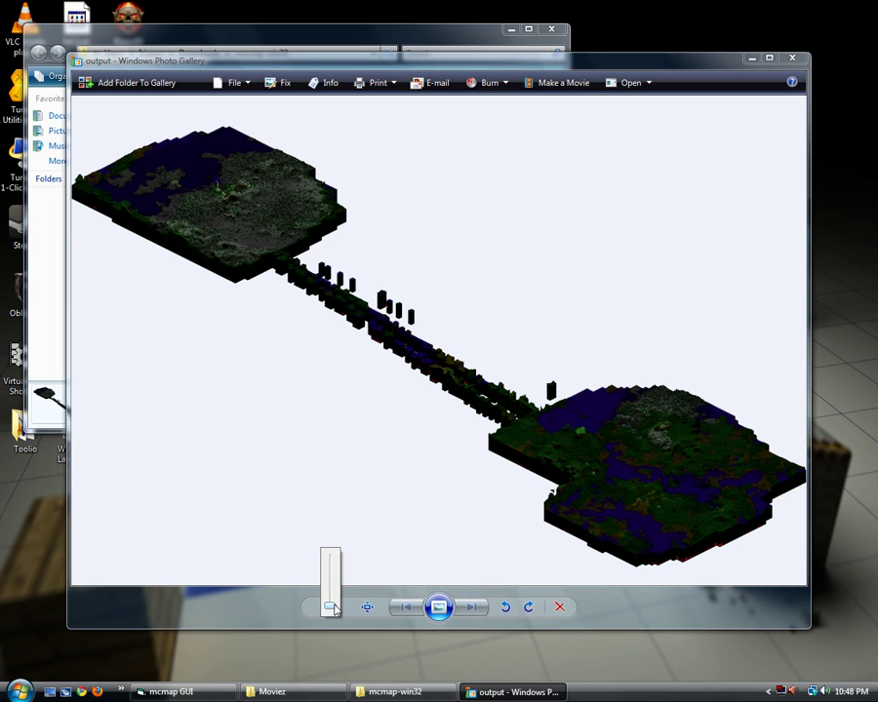
{"action": "left_click_drag", "start_coordinate": [332, 607], "coordinate": [331, 546]}
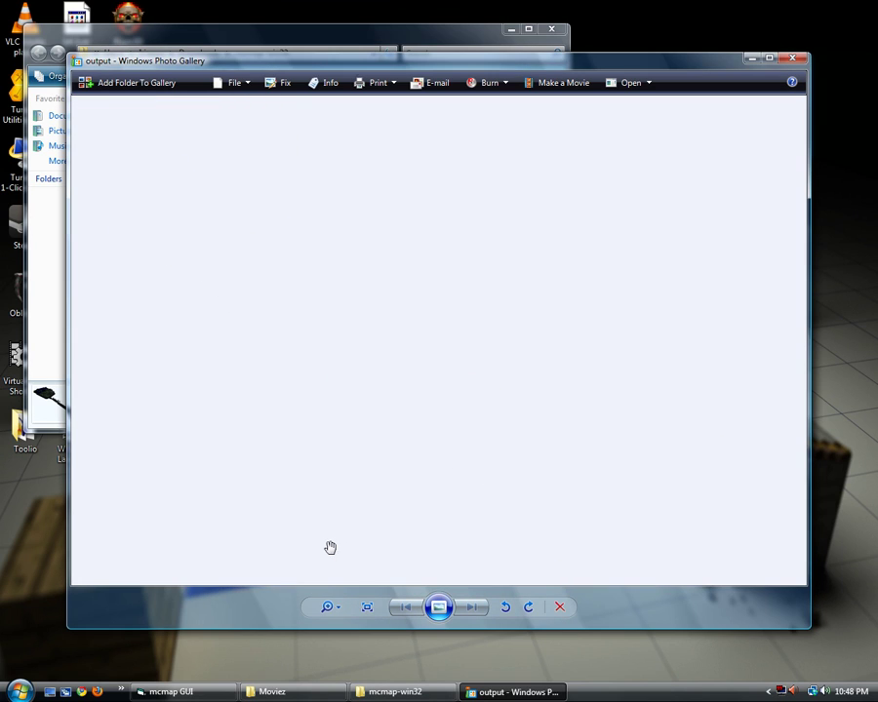
{"action": "left_click", "coordinate": [329, 608]}
{"action": "left_click_drag", "start_coordinate": [338, 614], "coordinate": [336, 631]}
{"action": "left_click_drag", "start_coordinate": [356, 525], "coordinate": [287, 260]}
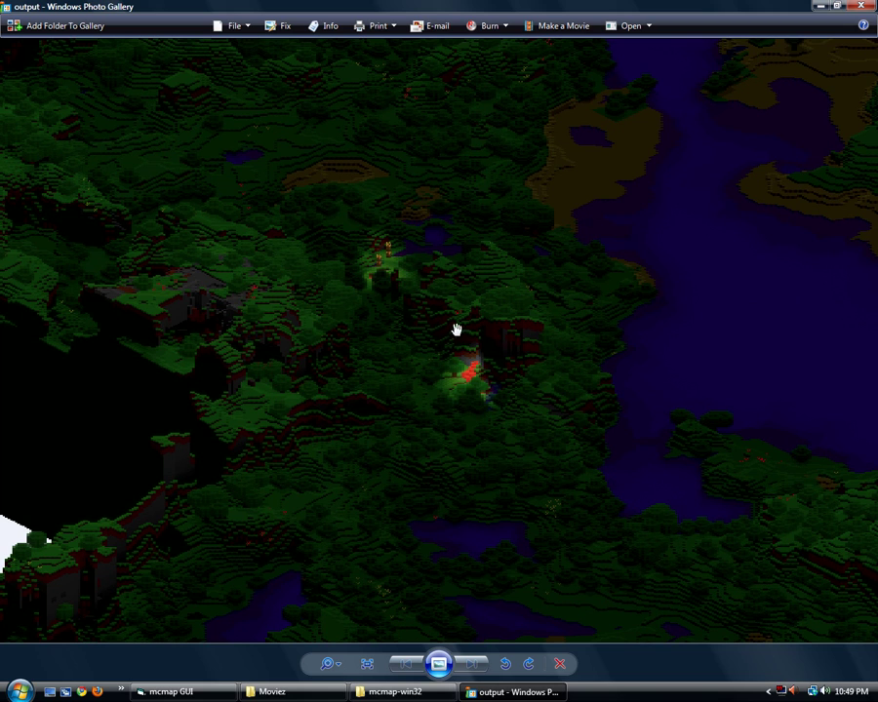
Inspect the lava-lit hollow in the dark forest and the terrain across to the sandy peak beside the water.
{"action": "left_click_drag", "start_coordinate": [455, 330], "coordinate": [409, 246]}
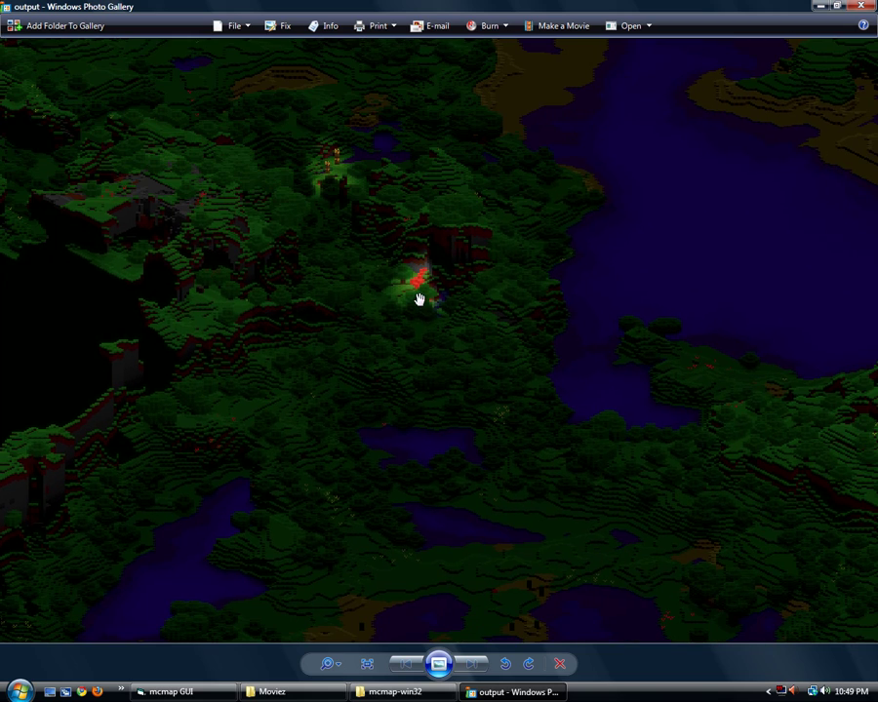
{"action": "left_click_drag", "start_coordinate": [439, 347], "coordinate": [557, 130]}
{"action": "left_click_drag", "start_coordinate": [547, 328], "coordinate": [359, 254]}
{"action": "left_click_drag", "start_coordinate": [568, 307], "coordinate": [268, 298]}
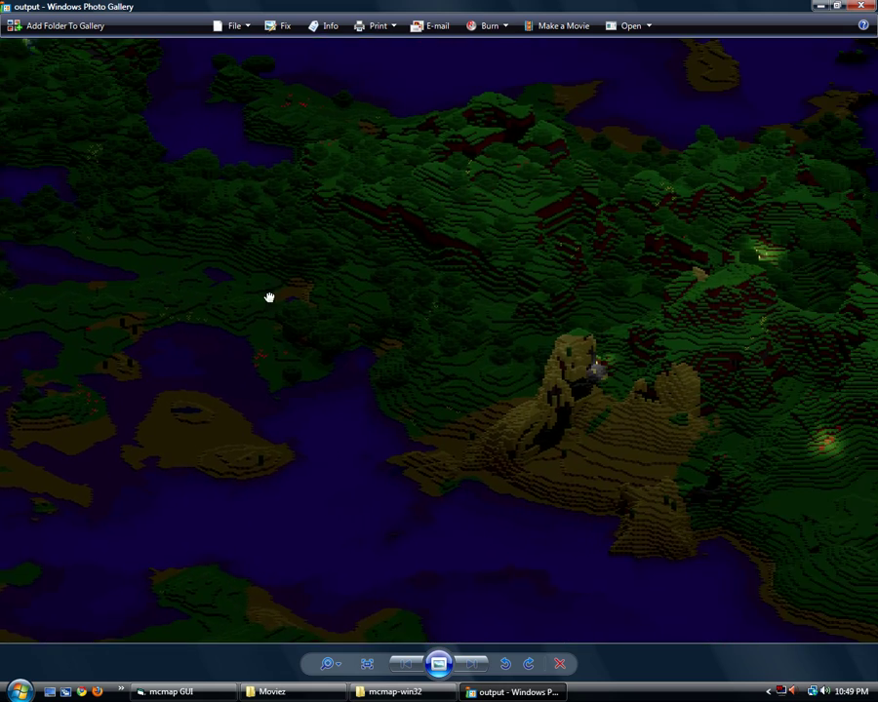
{"action": "left_click_drag", "start_coordinate": [461, 307], "coordinate": [238, 404]}
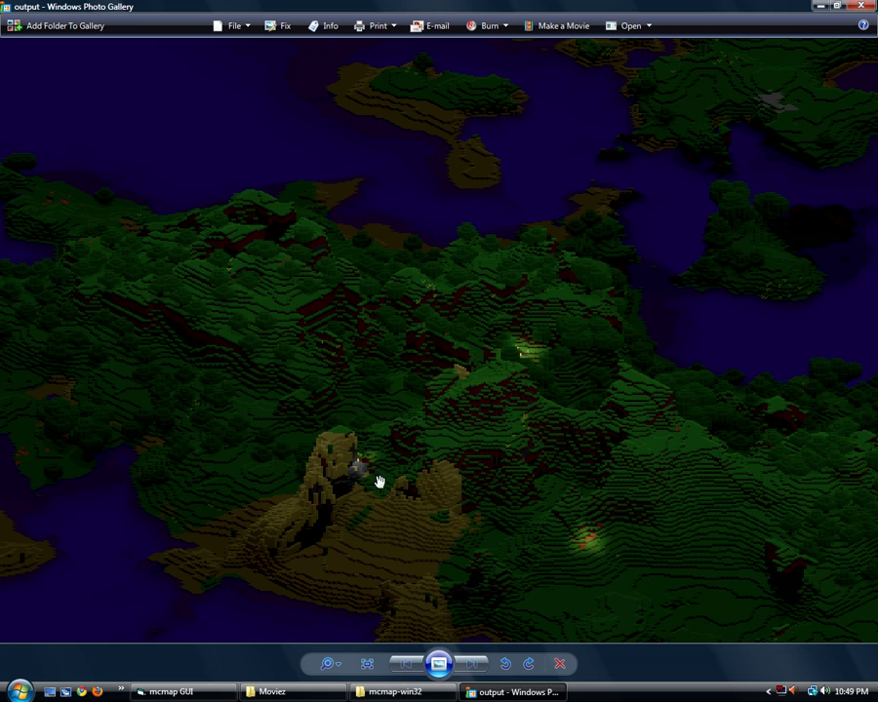
Look over the glowing spots on the hills beyond the sandy peak and the dark woods along the lake.
{"action": "left_click_drag", "start_coordinate": [524, 388], "coordinate": [427, 447]}
{"action": "left_click_drag", "start_coordinate": [406, 514], "coordinate": [272, 441]}
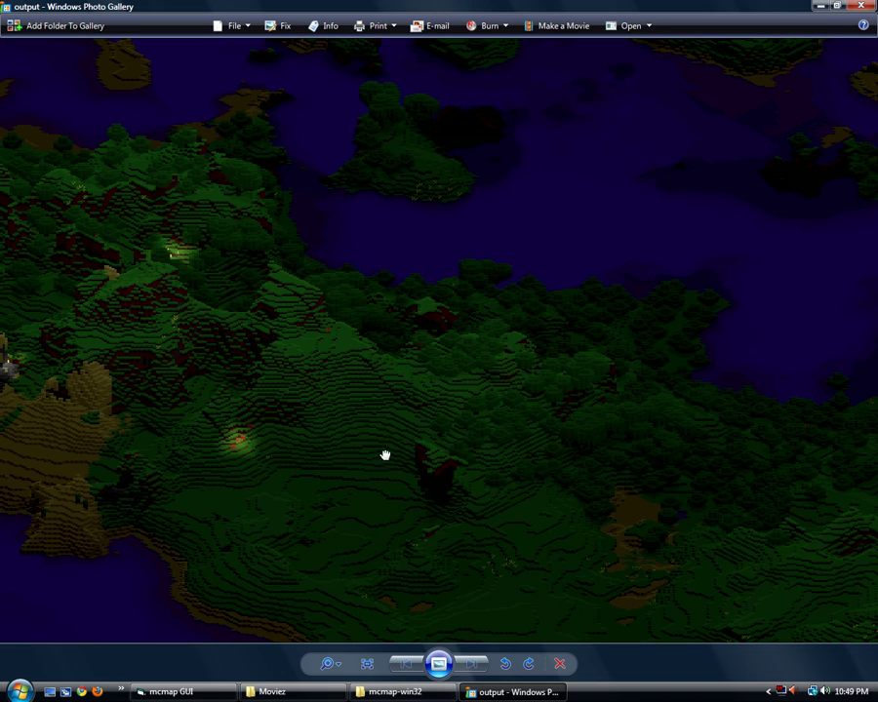
{"action": "left_click_drag", "start_coordinate": [386, 454], "coordinate": [189, 421]}
{"action": "left_click_drag", "start_coordinate": [365, 462], "coordinate": [236, 417]}
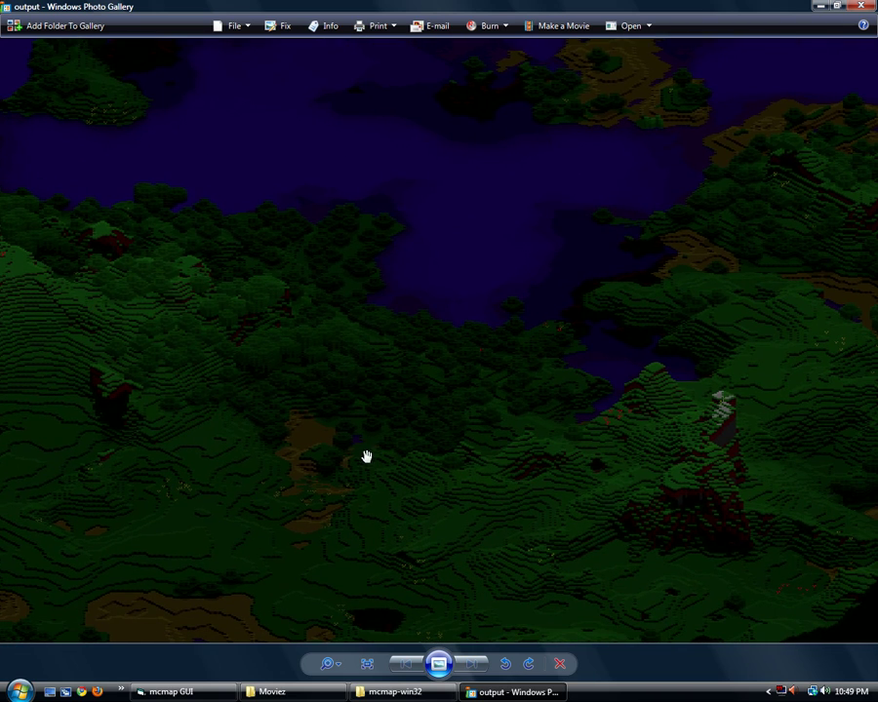
Examine the sandy clearing and the tiny pond in the dark woods up close, and return to the wider terrain.
{"action": "scroll", "coordinate": [303, 476], "scroll_direction": "up", "scroll_amount": 2}
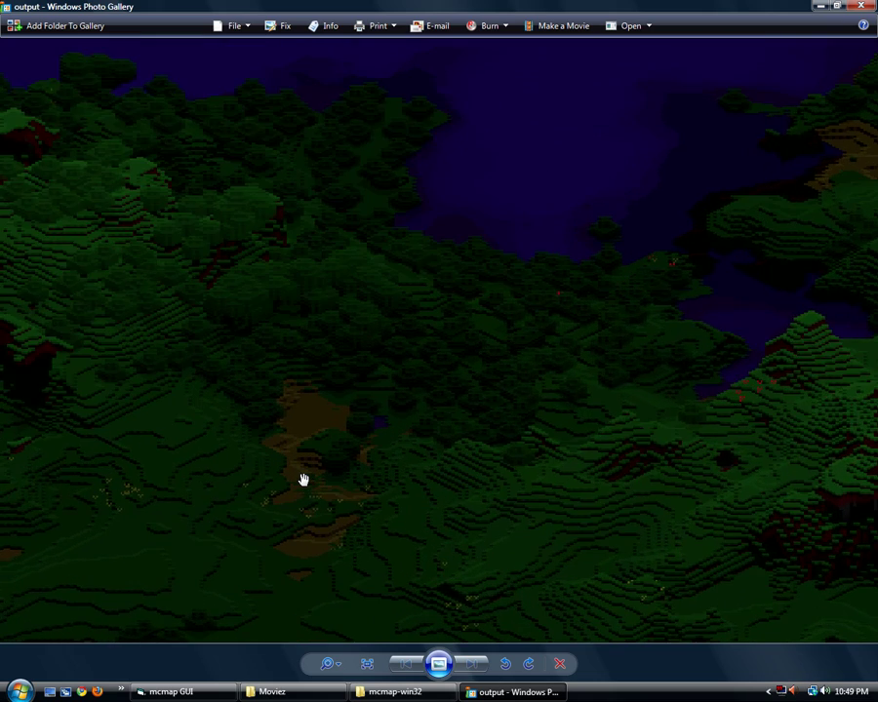
{"action": "scroll", "coordinate": [303, 479], "scroll_direction": "up", "scroll_amount": 6}
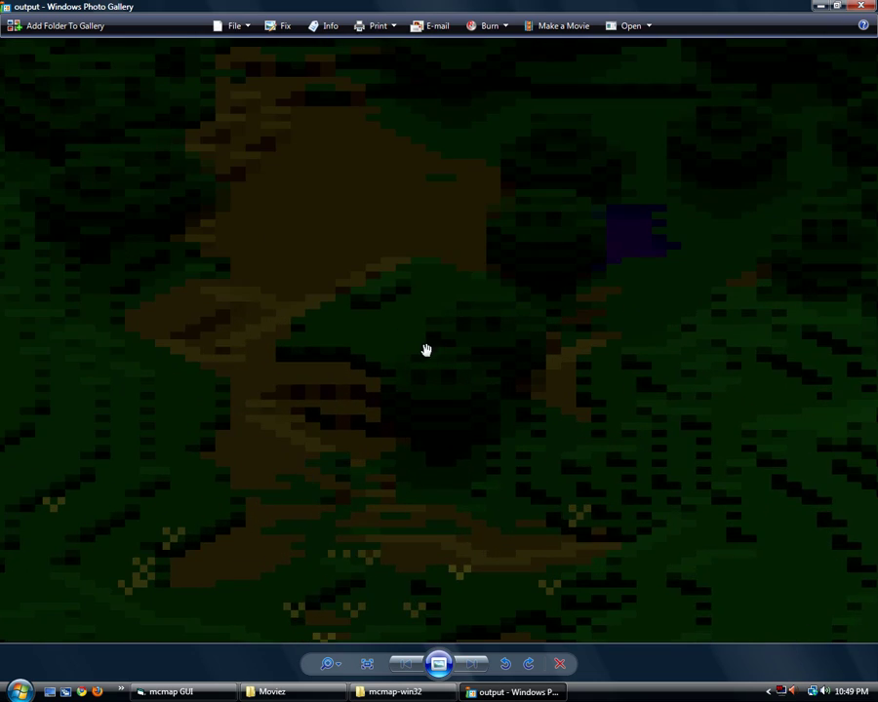
{"action": "left_click_drag", "start_coordinate": [407, 359], "coordinate": [294, 410]}
{"action": "scroll", "coordinate": [294, 410], "scroll_direction": "down", "scroll_amount": 2}
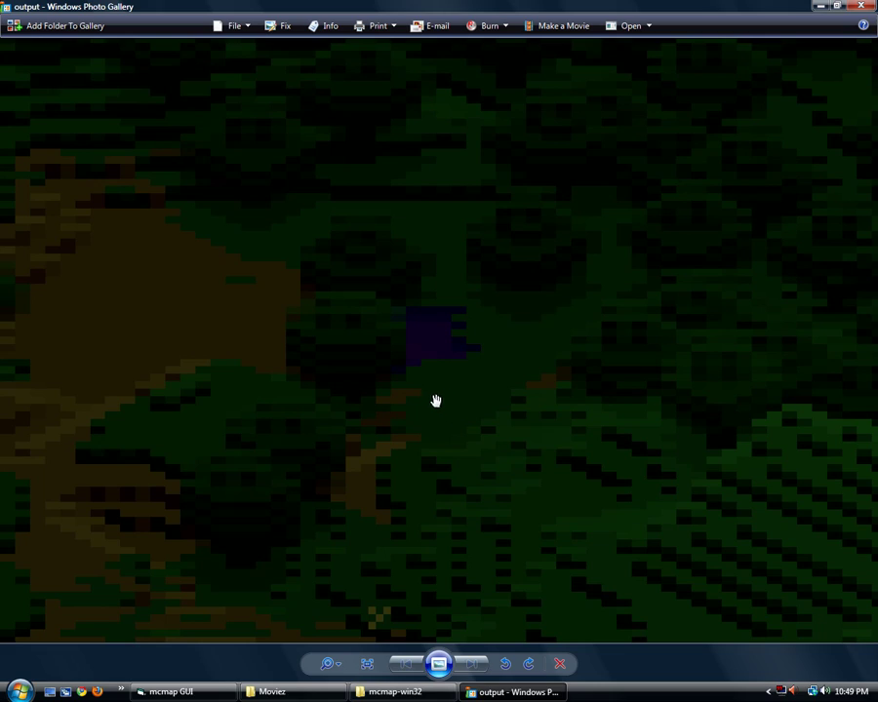
{"action": "scroll", "coordinate": [439, 398], "scroll_direction": "down", "scroll_amount": 2}
{"action": "scroll", "coordinate": [443, 398], "scroll_direction": "down", "scroll_amount": 2}
{"action": "scroll", "coordinate": [463, 399], "scroll_direction": "down", "scroll_amount": 3}
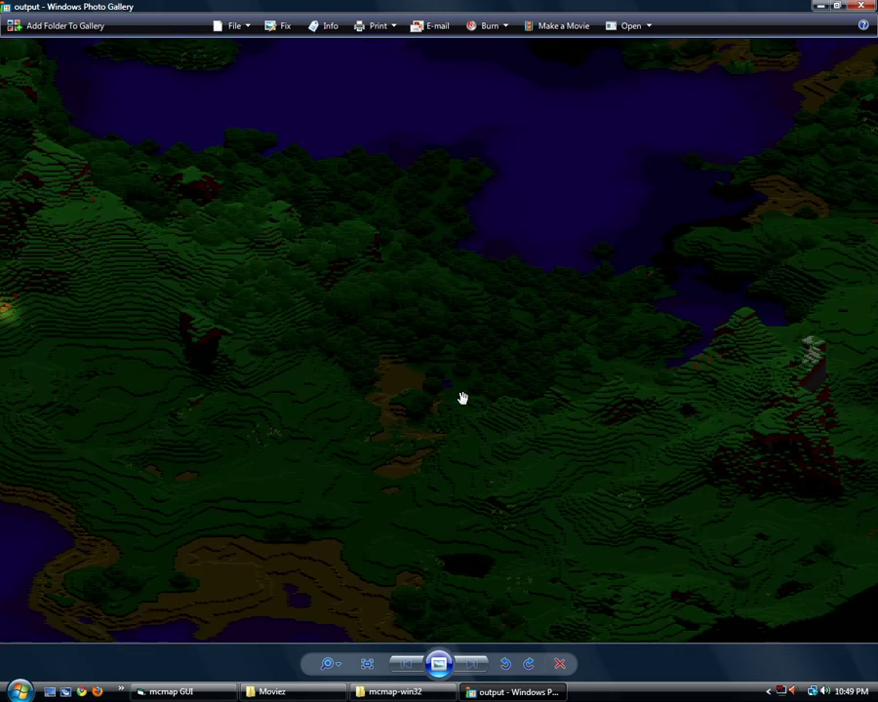
Inspect the stone-topped mountain, the lava along the map's southeastern edge and the lakes and sandy shores to the north.
{"action": "left_click_drag", "start_coordinate": [543, 359], "coordinate": [274, 417]}
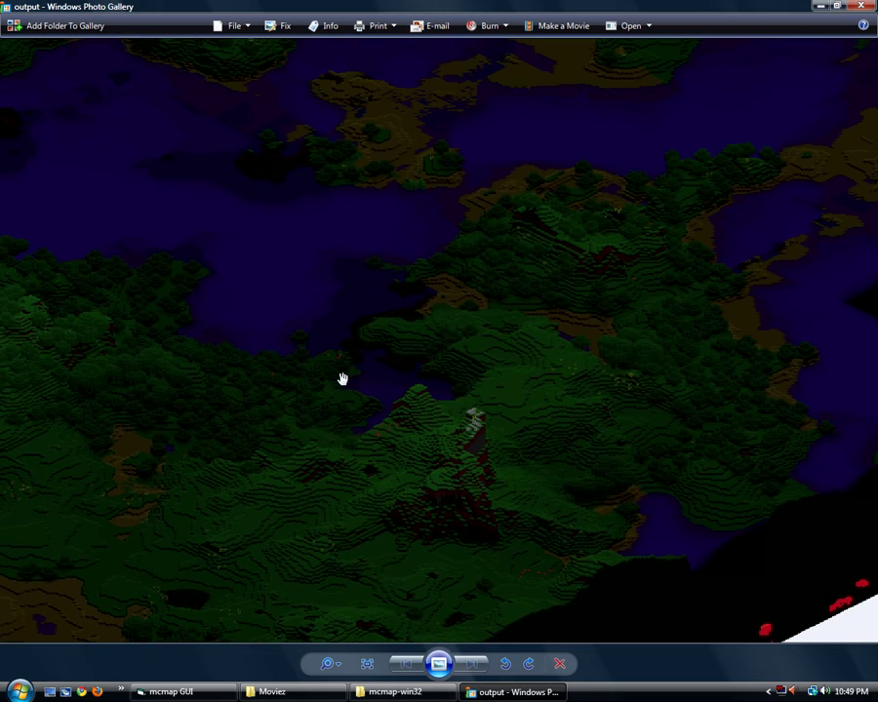
{"action": "scroll", "coordinate": [247, 471], "scroll_direction": "down", "scroll_amount": 2}
{"action": "scroll", "coordinate": [389, 377], "scroll_direction": "up", "scroll_amount": 2}
{"action": "left_click_drag", "start_coordinate": [389, 377], "coordinate": [230, 167]}
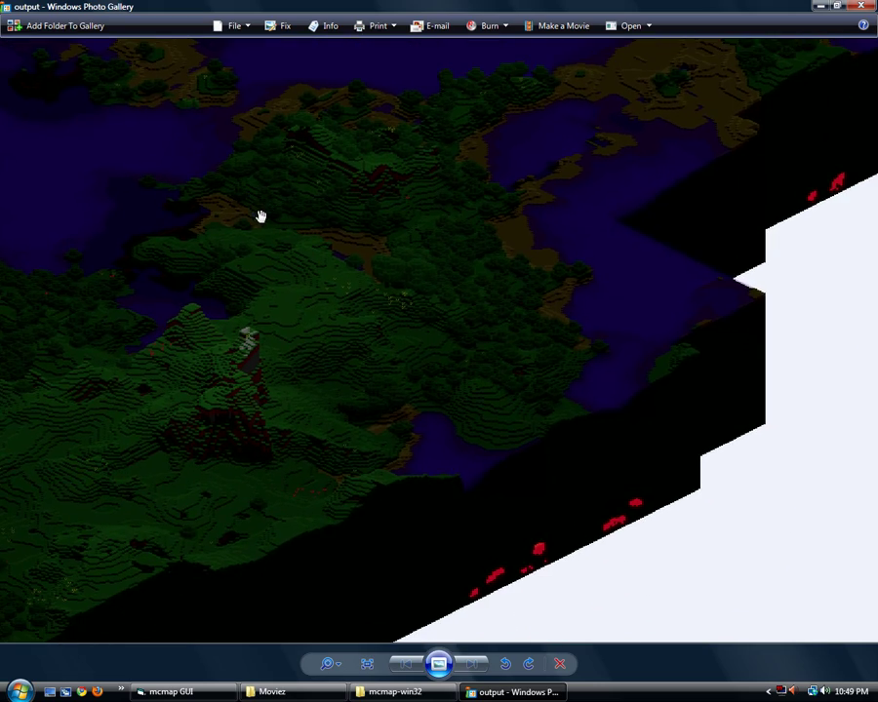
{"action": "left_click_drag", "start_coordinate": [303, 284], "coordinate": [455, 151]}
{"action": "left_click_drag", "start_coordinate": [431, 241], "coordinate": [272, 437]}
{"action": "left_click_drag", "start_coordinate": [375, 263], "coordinate": [373, 508]}
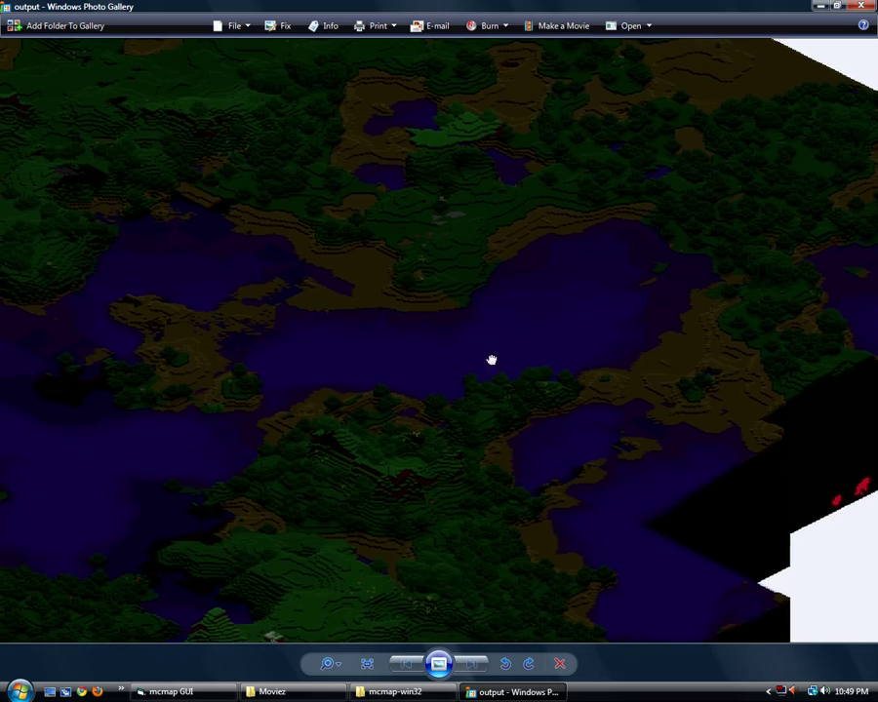
Locate the lit stone structure on the mountain and examine the glowing spot in the snow patch below it up close.
{"action": "scroll", "coordinate": [492, 359], "scroll_direction": "up", "scroll_amount": 4}
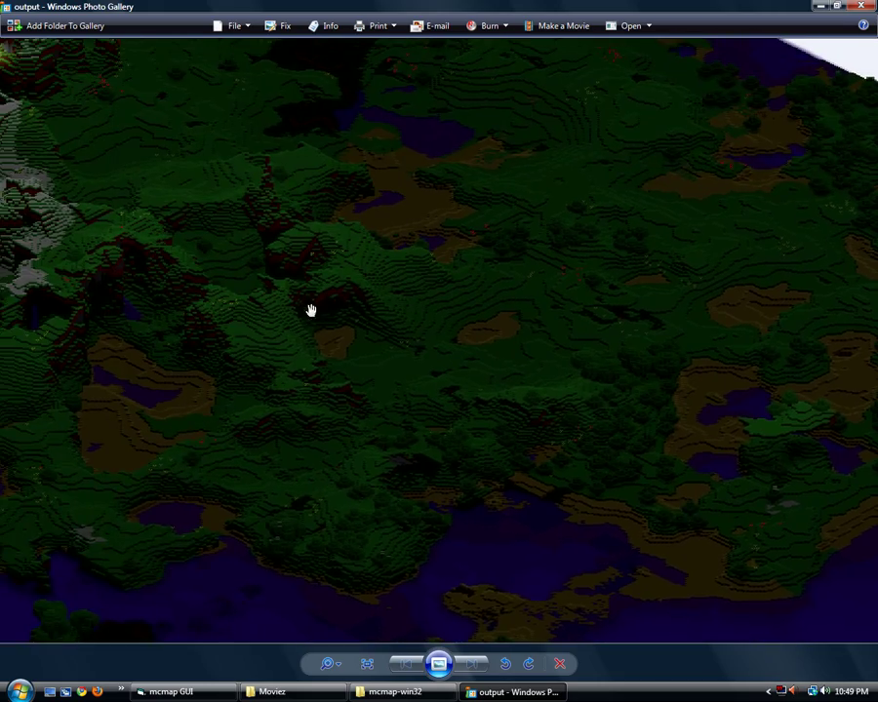
{"action": "left_click_drag", "start_coordinate": [311, 310], "coordinate": [492, 388]}
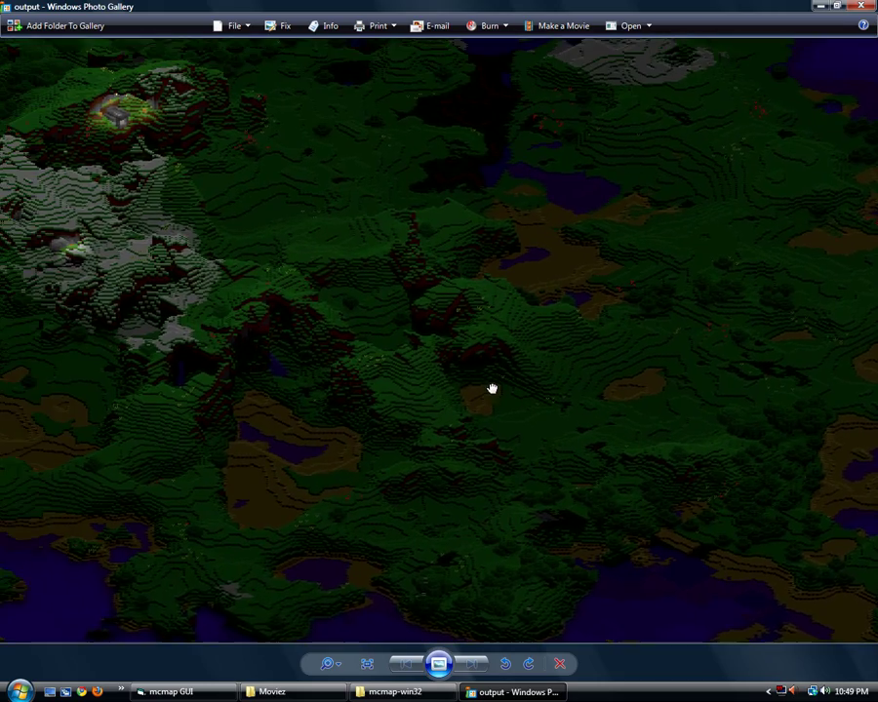
{"action": "left_click_drag", "start_coordinate": [241, 264], "coordinate": [496, 393]}
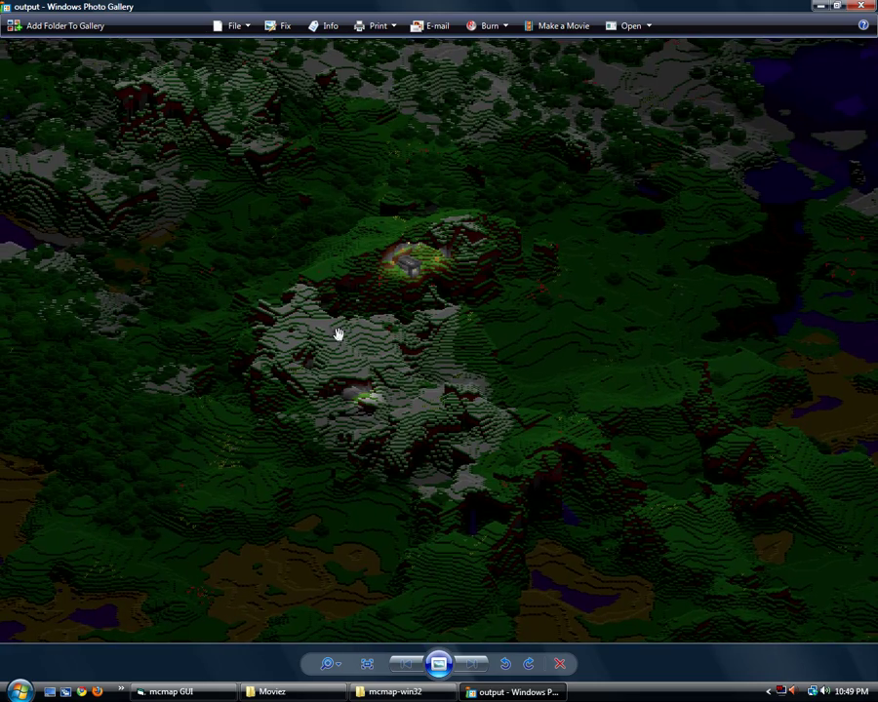
{"action": "left_click_drag", "start_coordinate": [380, 368], "coordinate": [402, 404]}
{"action": "scroll", "coordinate": [421, 443], "scroll_direction": "up", "scroll_amount": 5}
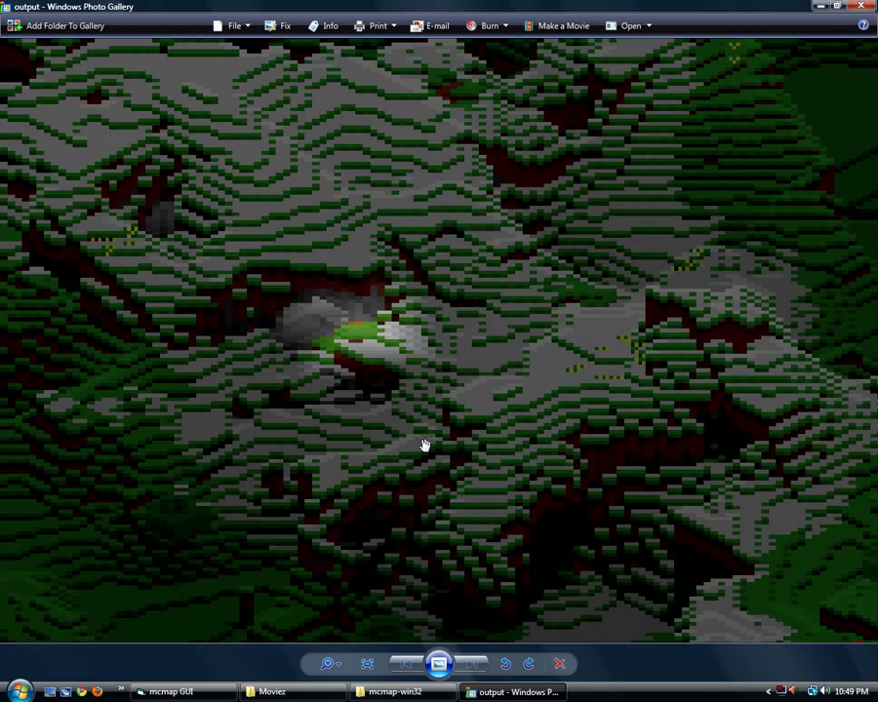
{"action": "scroll", "coordinate": [337, 314], "scroll_direction": "down", "scroll_amount": 8}
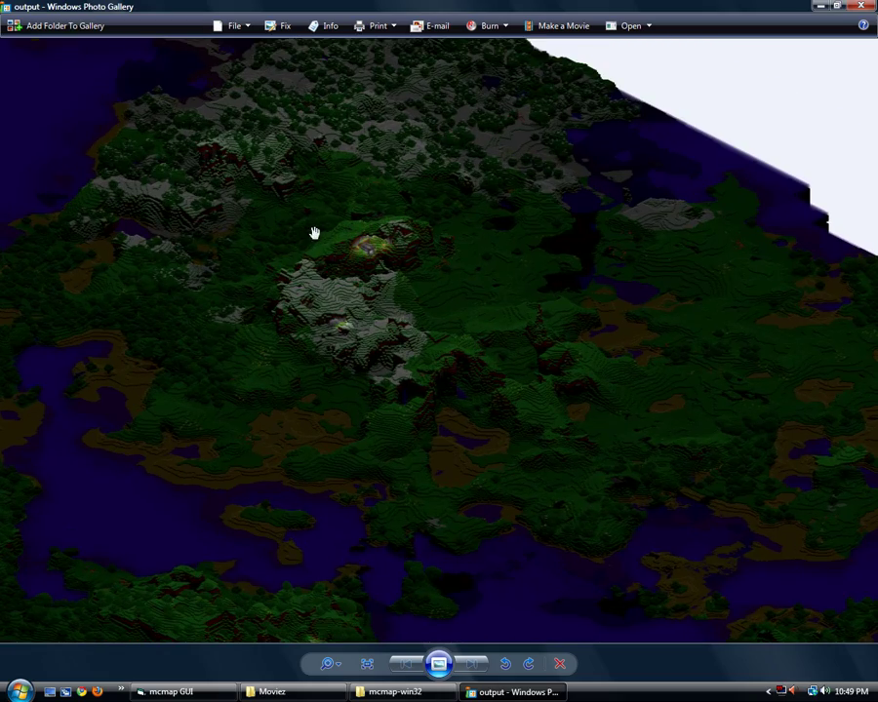
View the night-time snowy forest at the northern edge and inspect the snowy cliffs northwest of the lit stone structure.
{"action": "left_click_drag", "start_coordinate": [258, 284], "coordinate": [135, 453]}
{"action": "left_click_drag", "start_coordinate": [293, 334], "coordinate": [391, 287]}
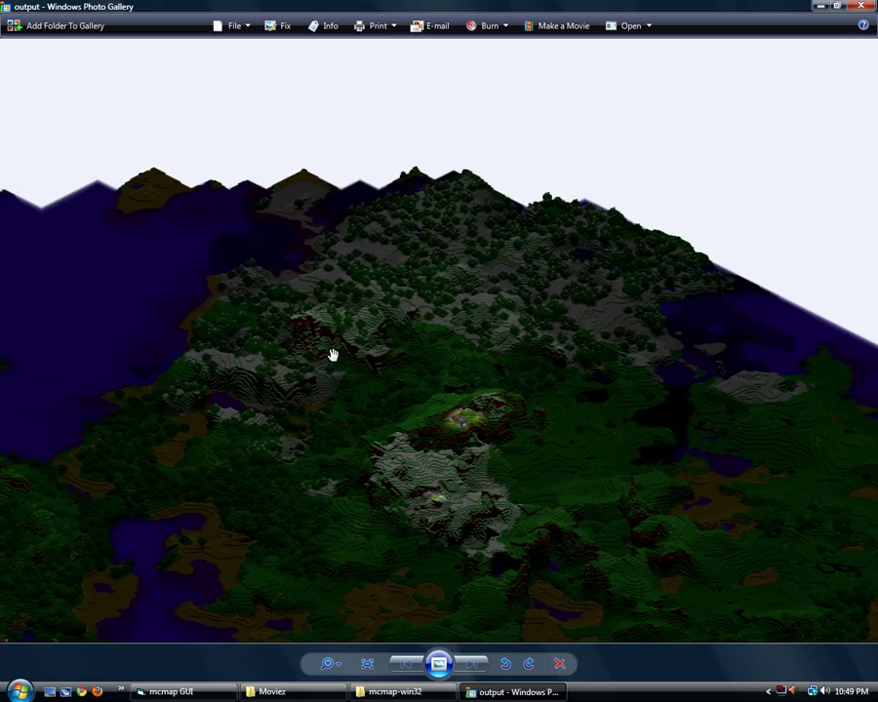
{"action": "scroll", "coordinate": [331, 355], "scroll_direction": "up", "scroll_amount": 5}
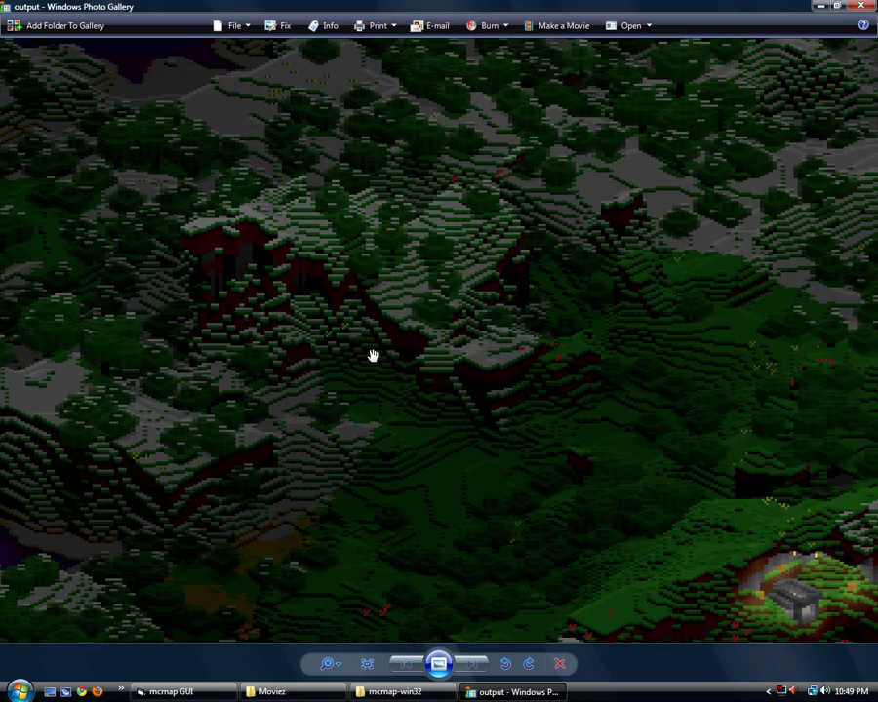
{"action": "scroll", "coordinate": [371, 355], "scroll_direction": "down", "scroll_amount": 2}
{"action": "left_click_drag", "start_coordinate": [338, 427], "coordinate": [489, 263]}
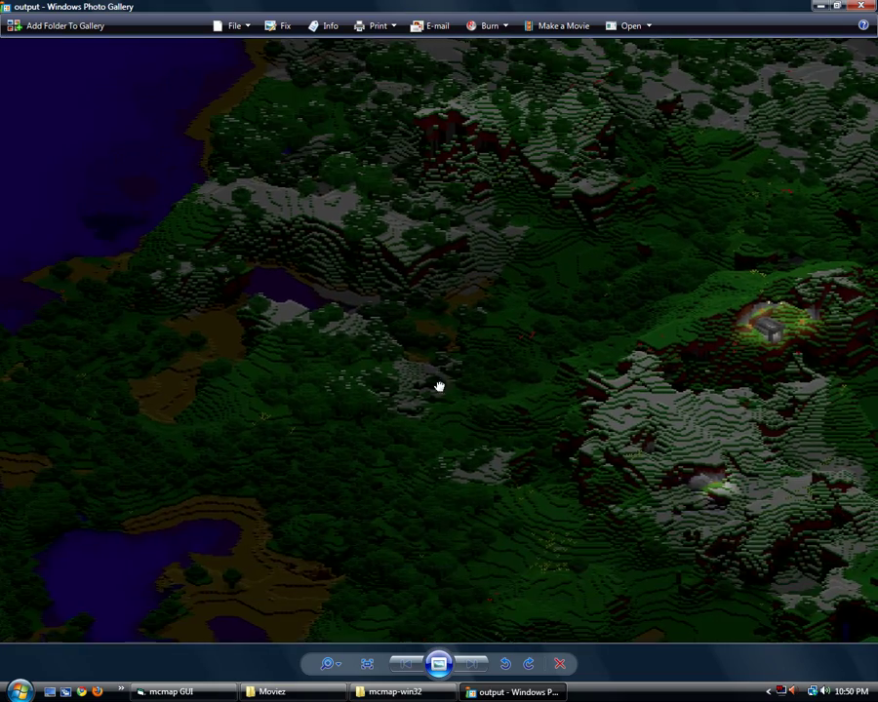
Look over the grassland east of the lit structure, the northeastern coast and the snowy forest up to the map's northern tip.
{"action": "left_click_drag", "start_coordinate": [439, 387], "coordinate": [185, 185]}
{"action": "left_click_drag", "start_coordinate": [396, 367], "coordinate": [223, 381]}
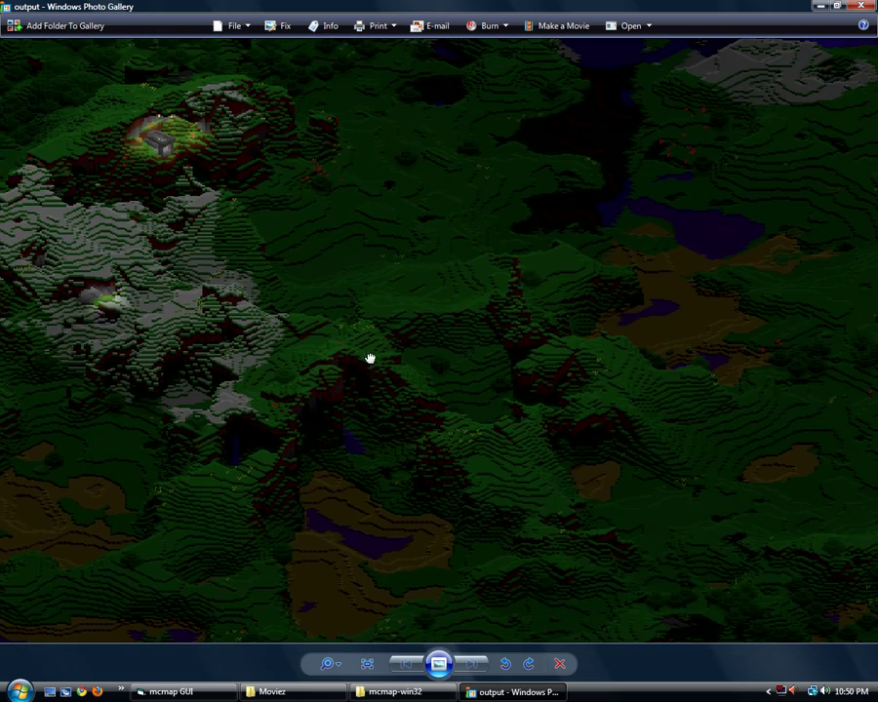
{"action": "left_click_drag", "start_coordinate": [370, 358], "coordinate": [100, 460]}
{"action": "left_click_drag", "start_coordinate": [298, 230], "coordinate": [321, 519]}
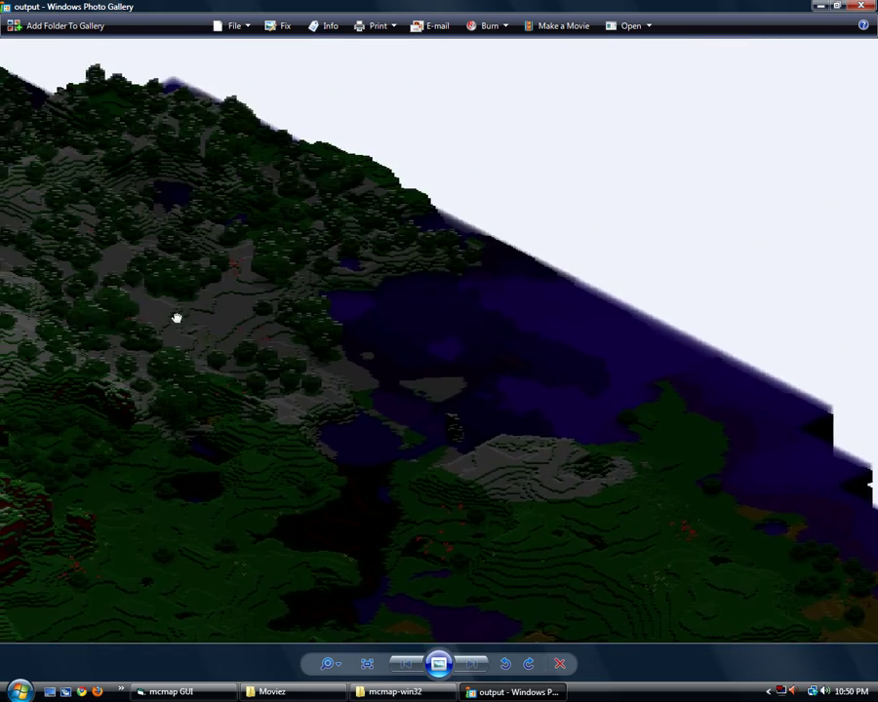
{"action": "left_click_drag", "start_coordinate": [177, 318], "coordinate": [394, 464]}
{"action": "left_click_drag", "start_coordinate": [260, 365], "coordinate": [509, 456]}
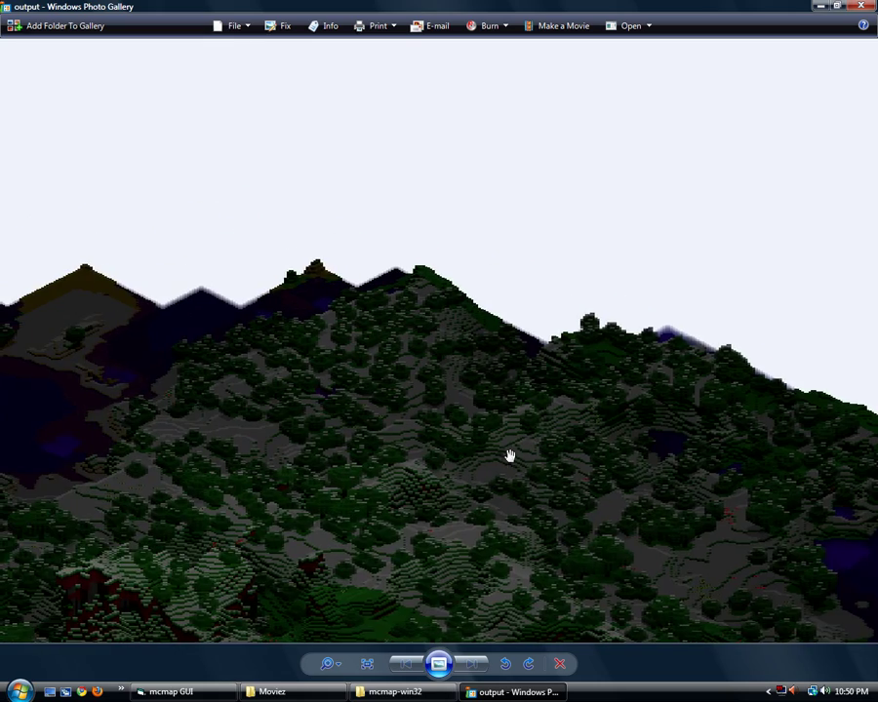
Inspect the western edge of the snowy forest, the coastline southwest of it and the brightly lit hilltop beside the sea.
{"action": "left_click_drag", "start_coordinate": [397, 389], "coordinate": [611, 243]}
{"action": "left_click_drag", "start_coordinate": [270, 479], "coordinate": [437, 396]}
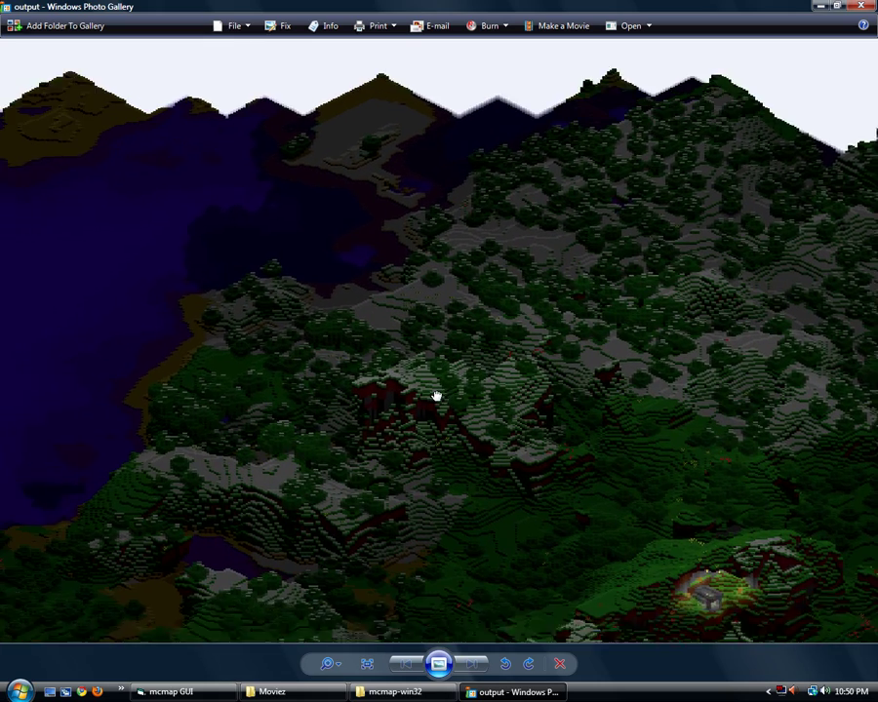
{"action": "left_click_drag", "start_coordinate": [324, 461], "coordinate": [508, 410]}
{"action": "left_click_drag", "start_coordinate": [381, 481], "coordinate": [573, 301]}
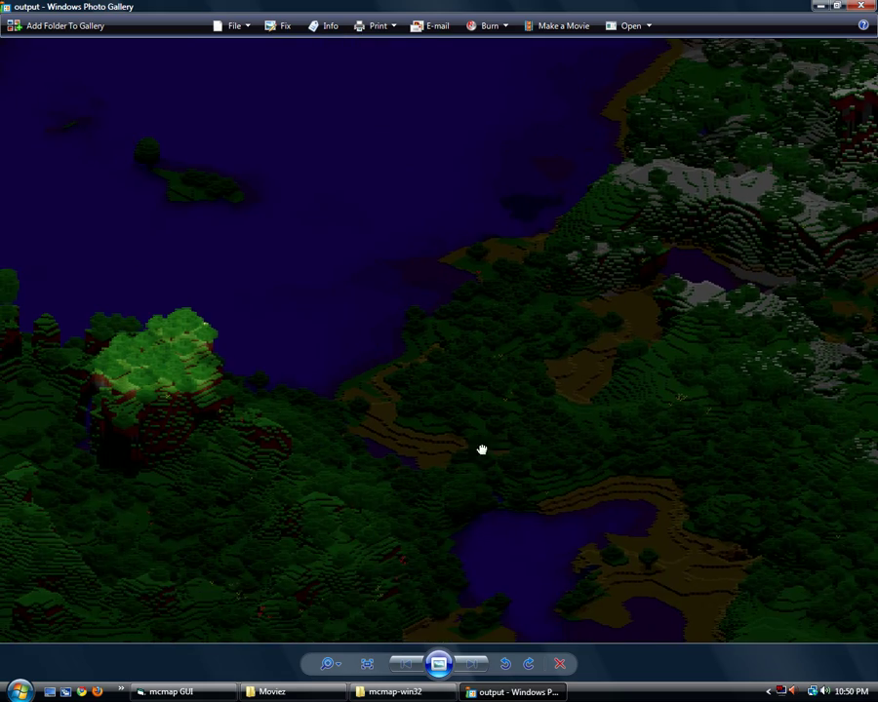
{"action": "left_click_drag", "start_coordinate": [482, 450], "coordinate": [597, 335]}
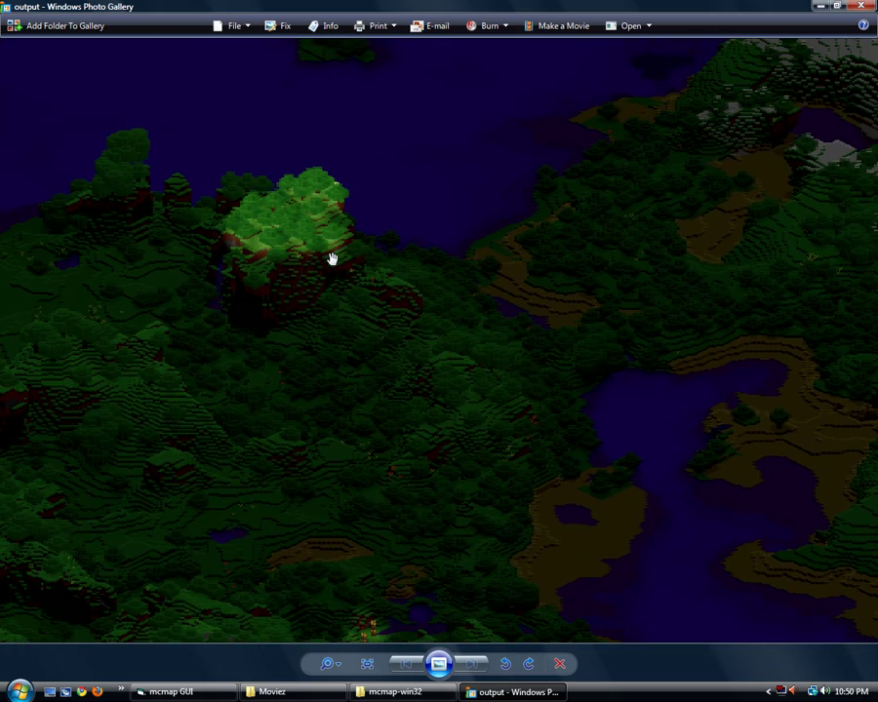
{"action": "left_click_drag", "start_coordinate": [402, 466], "coordinate": [344, 329]}
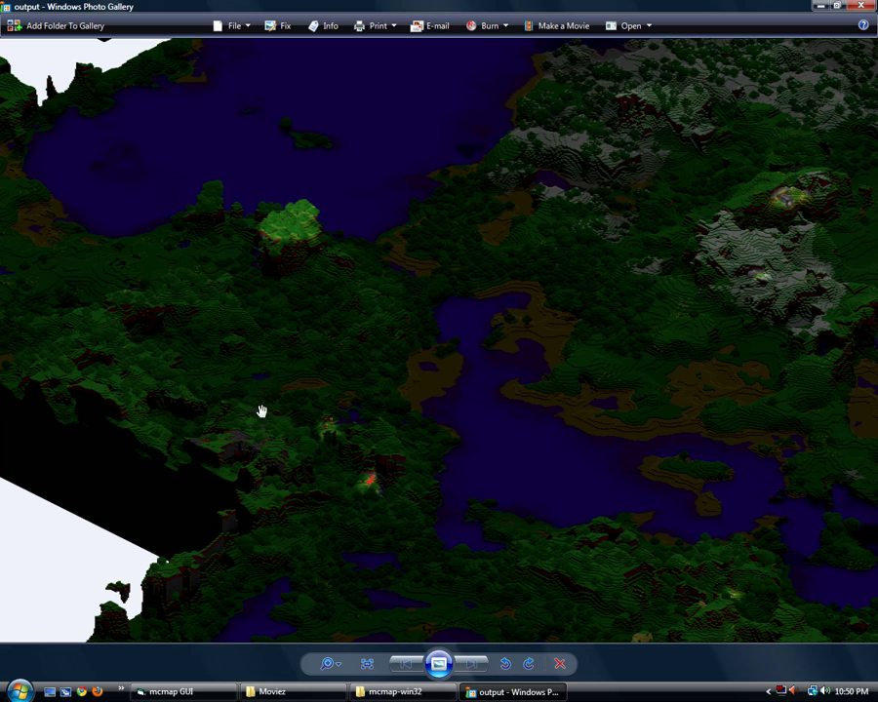
Look over the glowing red spot south of the lit hilltop, the lakes and sandy shores beyond it, and the land around the western sea.
{"action": "left_click_drag", "start_coordinate": [261, 412], "coordinate": [421, 225]}
{"action": "left_click_drag", "start_coordinate": [443, 309], "coordinate": [203, 263]}
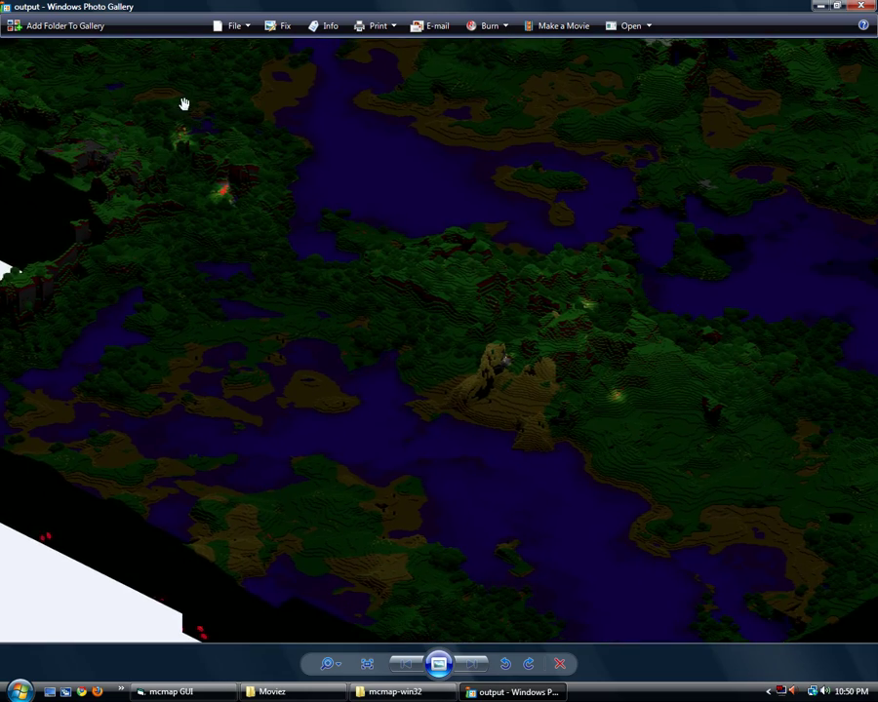
{"action": "left_click_drag", "start_coordinate": [184, 105], "coordinate": [347, 388]}
{"action": "left_click_drag", "start_coordinate": [303, 282], "coordinate": [148, 382]}
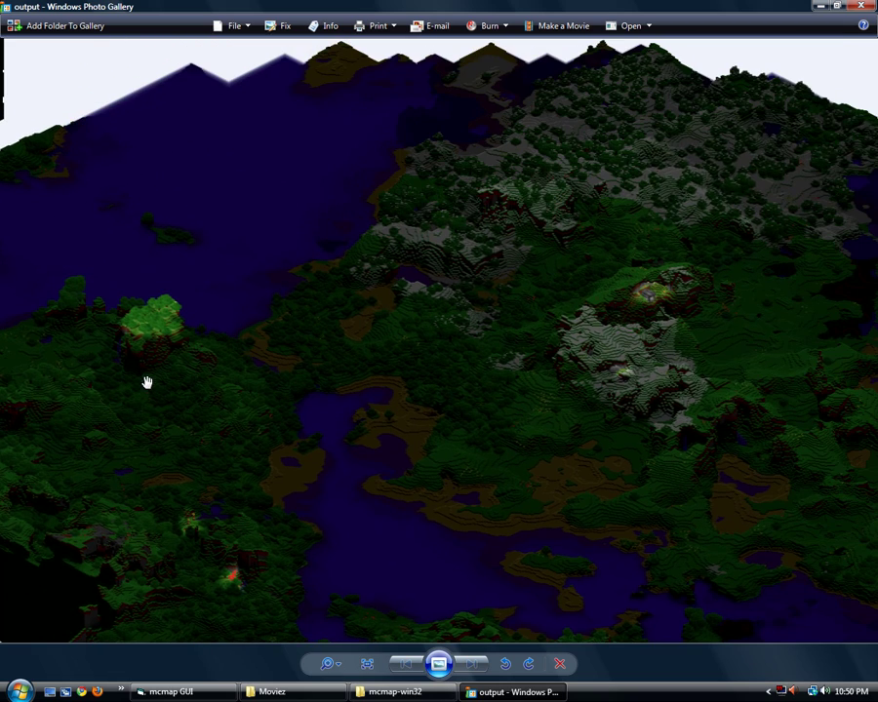
{"action": "left_click_drag", "start_coordinate": [249, 357], "coordinate": [418, 373]}
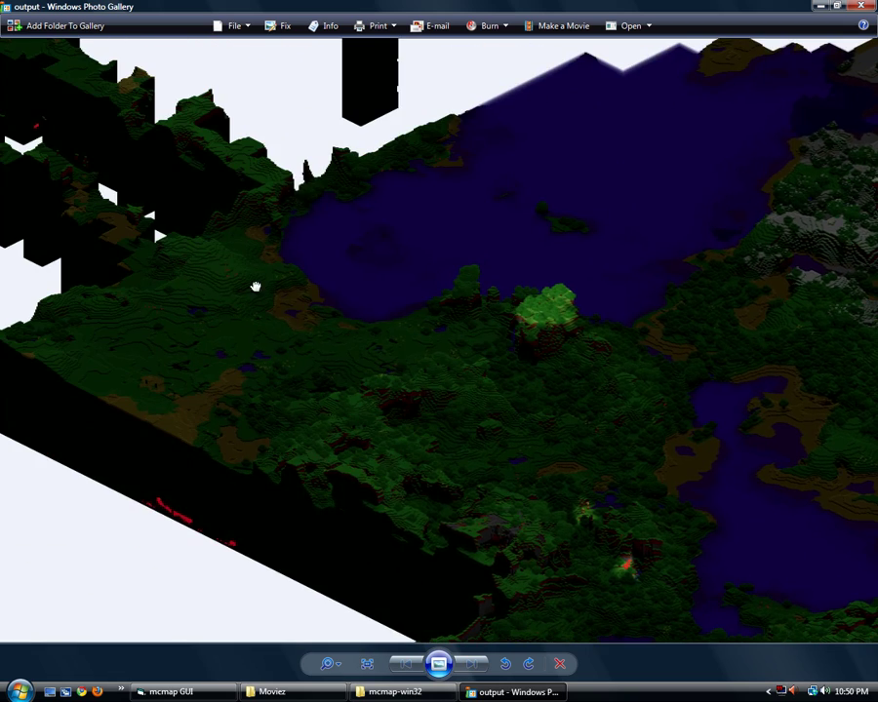
Follow the narrow strip of chunks northwest from the mainland to the separate snowy region.
{"action": "left_click_drag", "start_coordinate": [256, 287], "coordinate": [563, 432]}
{"action": "left_click_drag", "start_coordinate": [375, 286], "coordinate": [594, 415]}
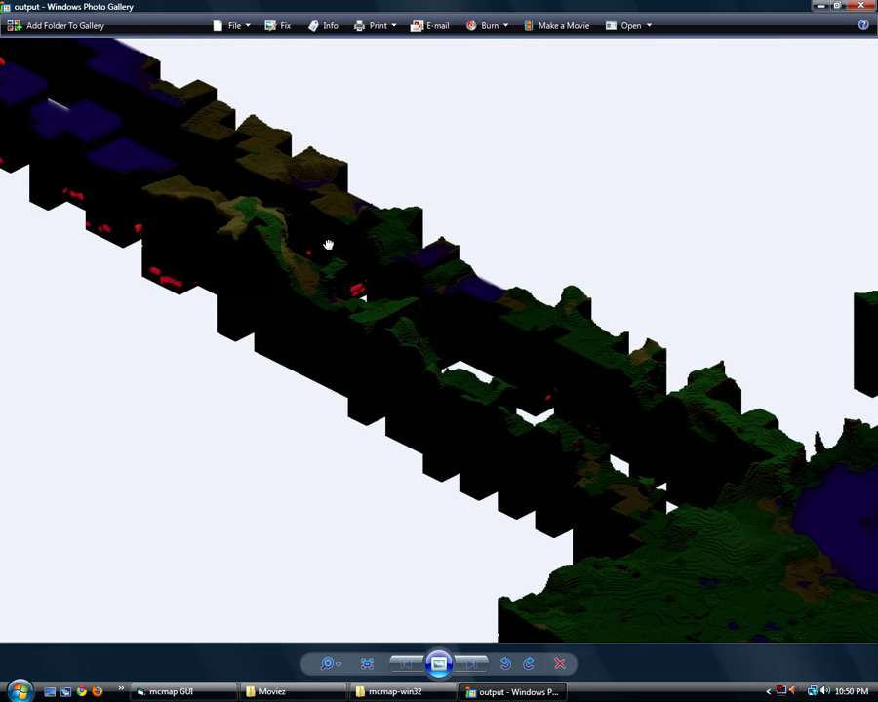
{"action": "left_click_drag", "start_coordinate": [304, 228], "coordinate": [606, 416]}
{"action": "left_click_drag", "start_coordinate": [290, 169], "coordinate": [570, 381]}
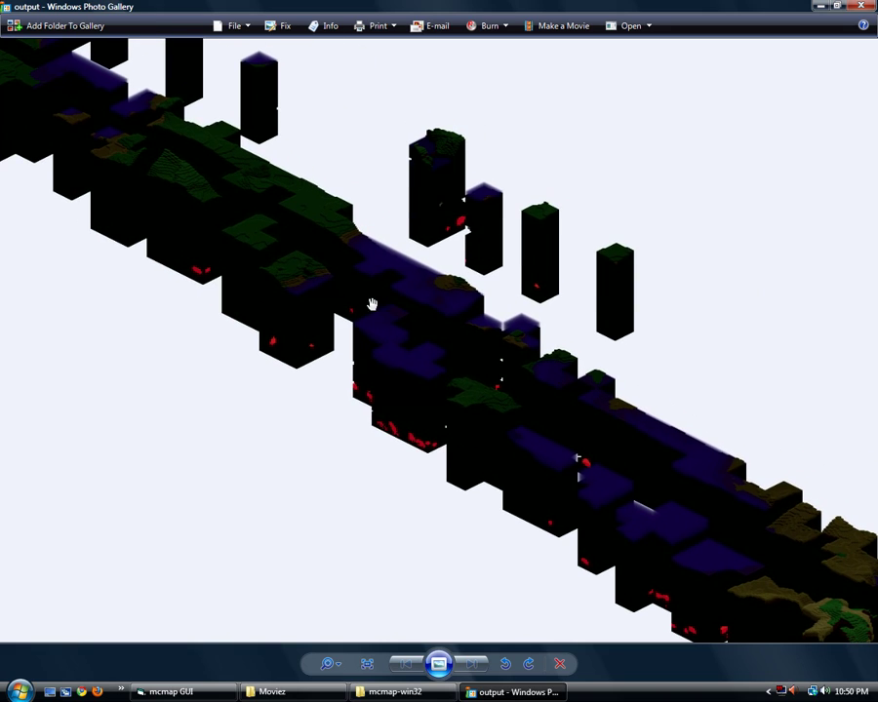
{"action": "left_click_drag", "start_coordinate": [263, 239], "coordinate": [589, 415]}
{"action": "left_click_drag", "start_coordinate": [314, 223], "coordinate": [641, 448]}
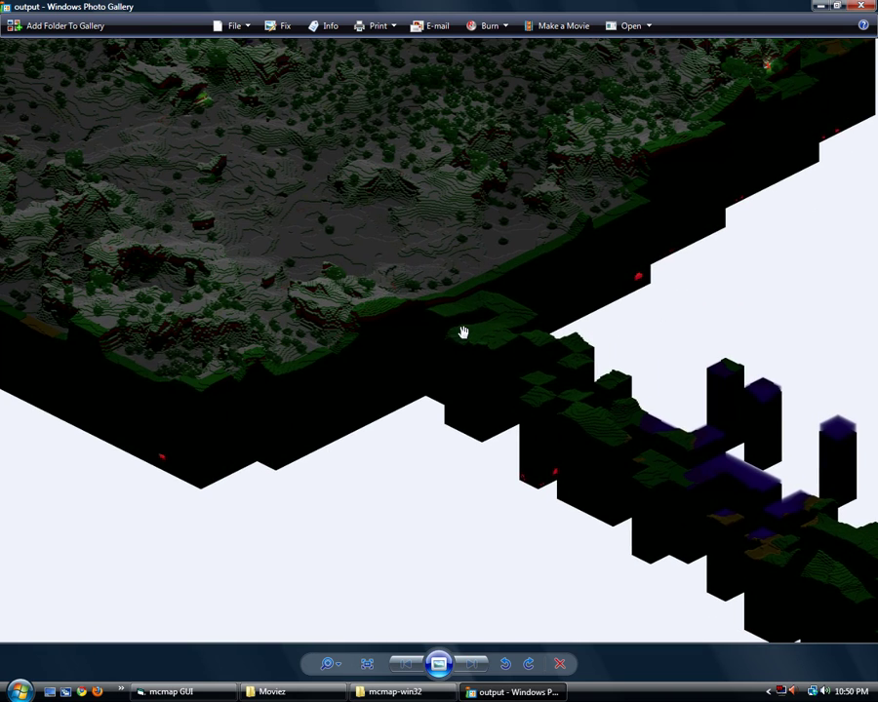
View the snowy region's lit settlement with its tall tower, the island to its west and the surrounding coast.
{"action": "left_click_drag", "start_coordinate": [195, 110], "coordinate": [445, 300]}
{"action": "left_click_drag", "start_coordinate": [447, 342], "coordinate": [567, 551]}
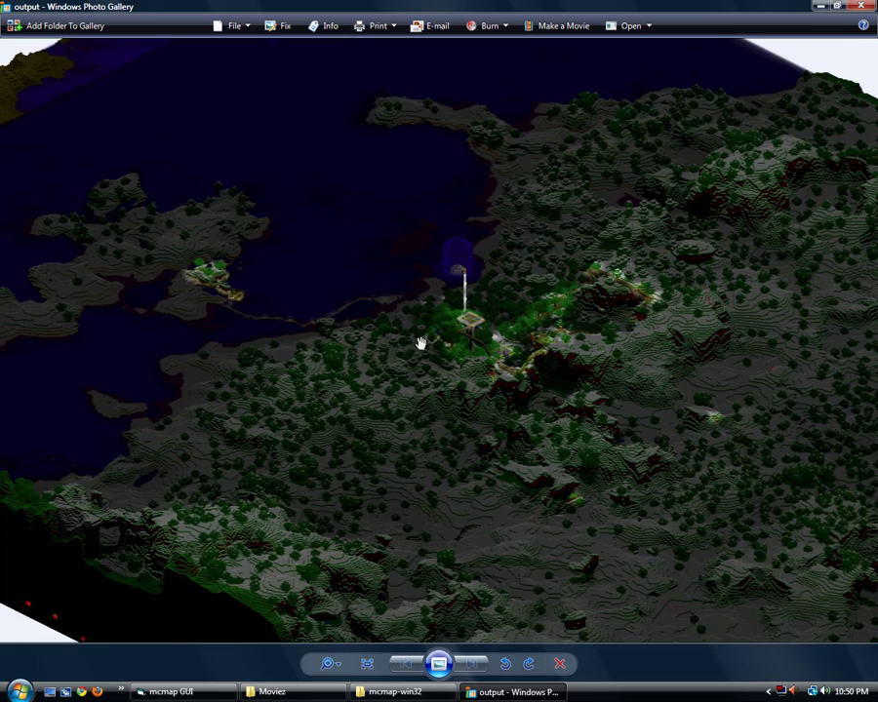
{"action": "left_click_drag", "start_coordinate": [282, 356], "coordinate": [277, 363]}
{"action": "left_click_drag", "start_coordinate": [404, 304], "coordinate": [209, 387]}
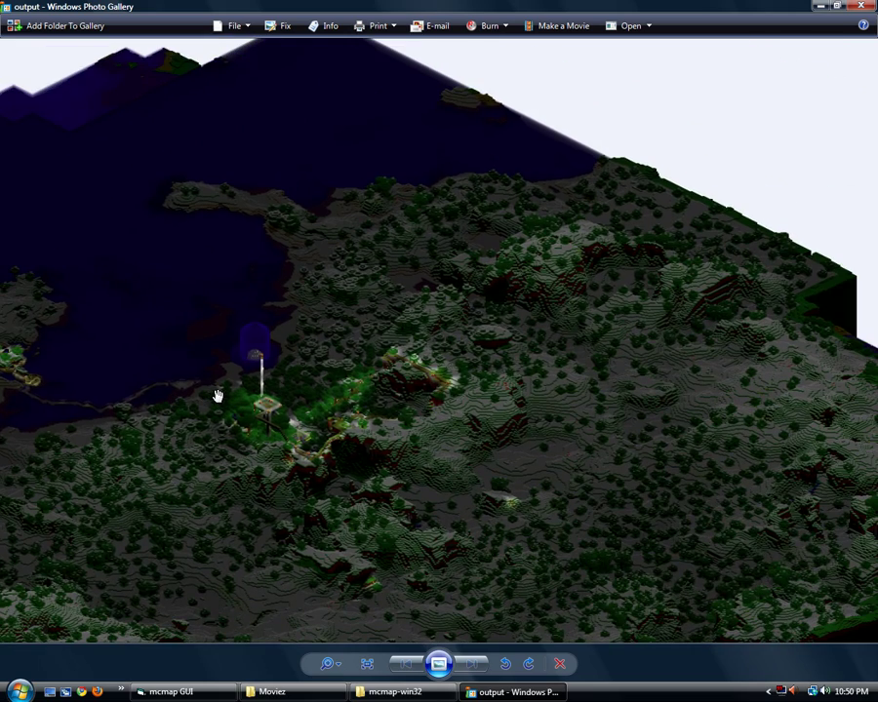
Trace the narrow chunk strip southeast from the snowy region back to the sea beside the lit hilltop.
{"action": "left_click_drag", "start_coordinate": [349, 481], "coordinate": [171, 283]}
{"action": "left_click_drag", "start_coordinate": [447, 529], "coordinate": [186, 285]}
{"action": "left_click_drag", "start_coordinate": [410, 502], "coordinate": [124, 320]}
{"action": "left_click_drag", "start_coordinate": [451, 549], "coordinate": [84, 325]}
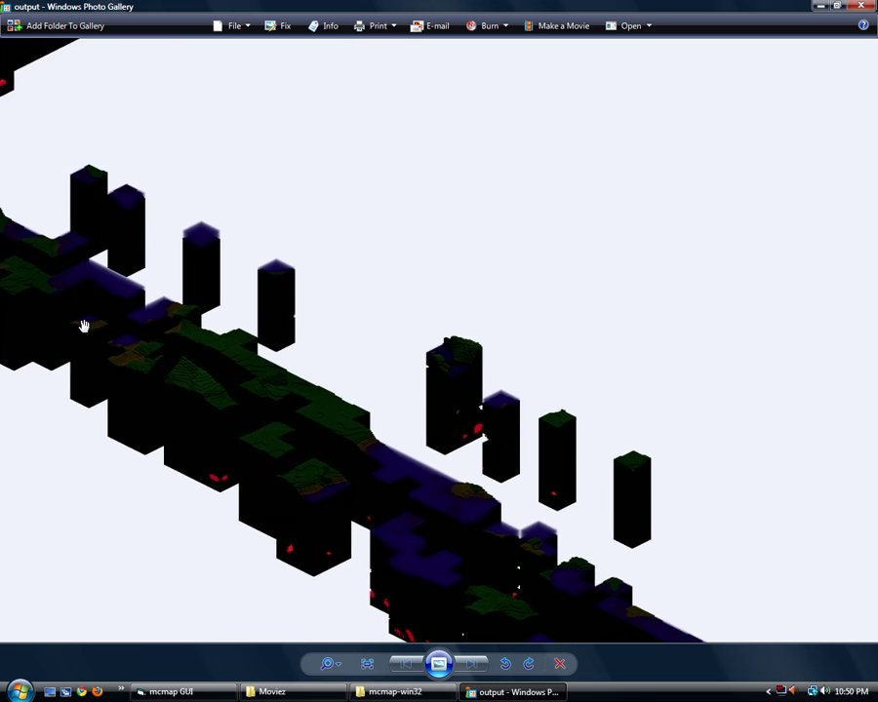
{"action": "left_click_drag", "start_coordinate": [471, 547], "coordinate": [126, 336]}
{"action": "left_click_drag", "start_coordinate": [488, 570], "coordinate": [137, 335]}
{"action": "left_click_drag", "start_coordinate": [422, 512], "coordinate": [187, 378]}
{"action": "left_click_drag", "start_coordinate": [258, 353], "coordinate": [532, 527]}
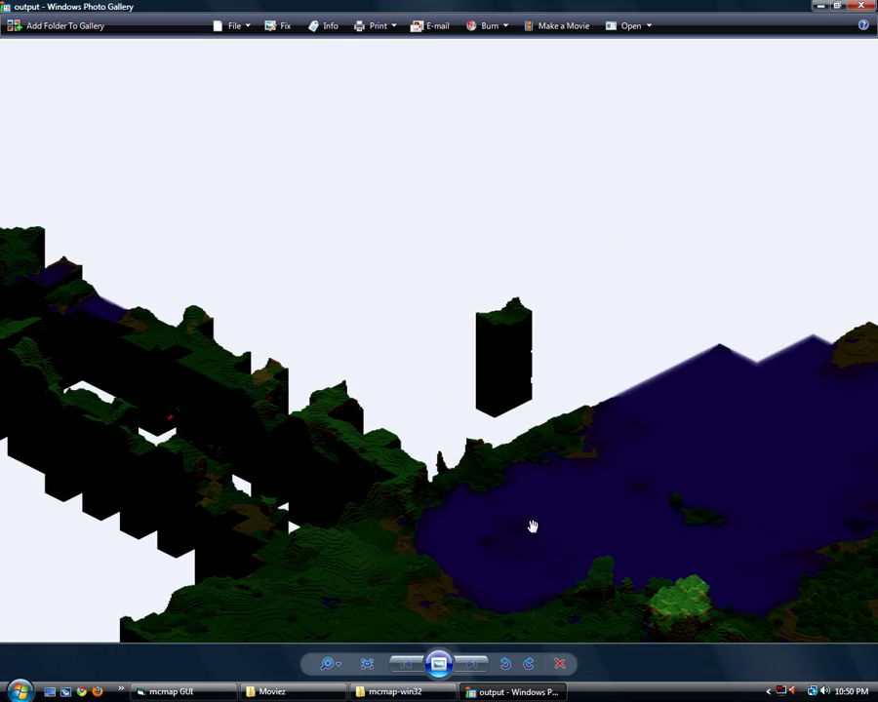
Follow the chunk strip northwest once more to the lit settlement in the snowy region.
{"action": "left_click_drag", "start_coordinate": [223, 375], "coordinate": [533, 596]}
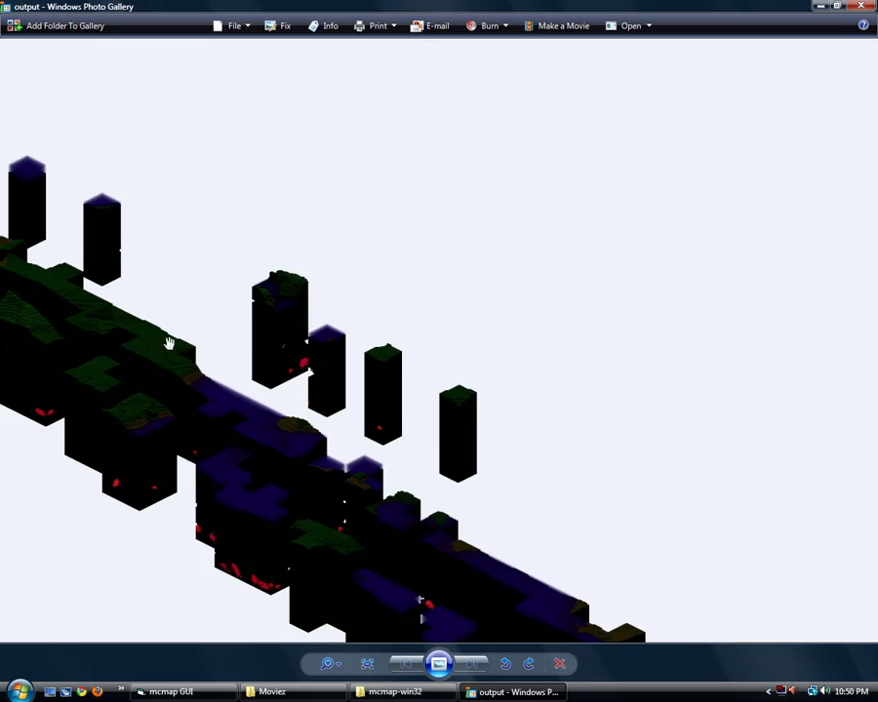
{"action": "left_click_drag", "start_coordinate": [168, 343], "coordinate": [554, 562]}
{"action": "left_click_drag", "start_coordinate": [219, 361], "coordinate": [515, 561]}
{"action": "left_click_drag", "start_coordinate": [229, 335], "coordinate": [654, 329]}
{"action": "left_click_drag", "start_coordinate": [491, 353], "coordinate": [235, 373]}
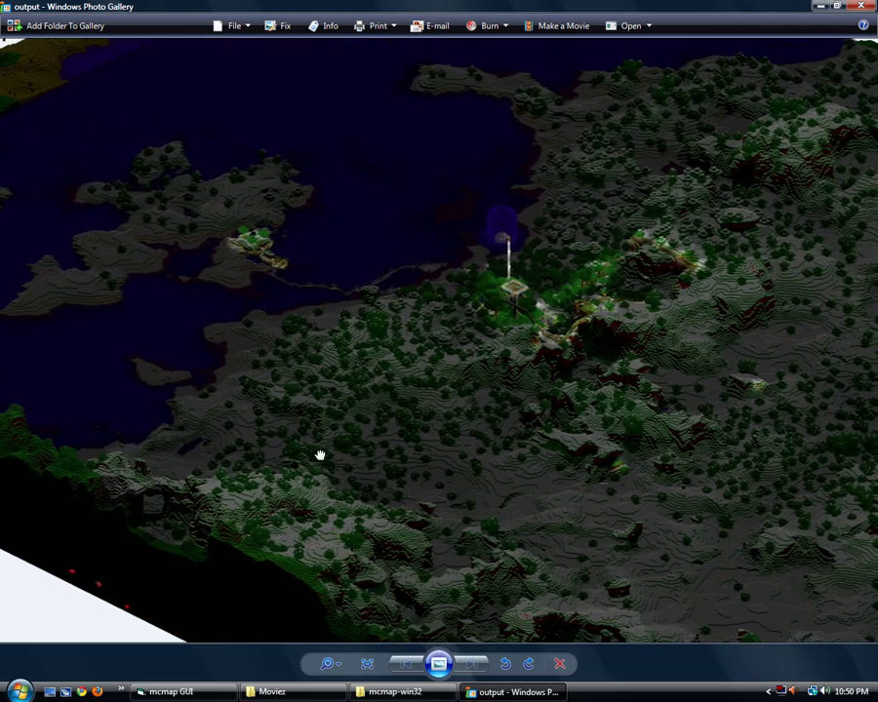
Examine the snowy cliffs and hollow northeast of the lit settlement up close and compare them with their surroundings.
{"action": "left_click_drag", "start_coordinate": [320, 456], "coordinate": [195, 440]}
{"action": "left_click_drag", "start_coordinate": [498, 430], "coordinate": [392, 556]}
{"action": "left_click_drag", "start_coordinate": [305, 509], "coordinate": [208, 636]}
{"action": "scroll", "coordinate": [378, 447], "scroll_direction": "up", "scroll_amount": 5}
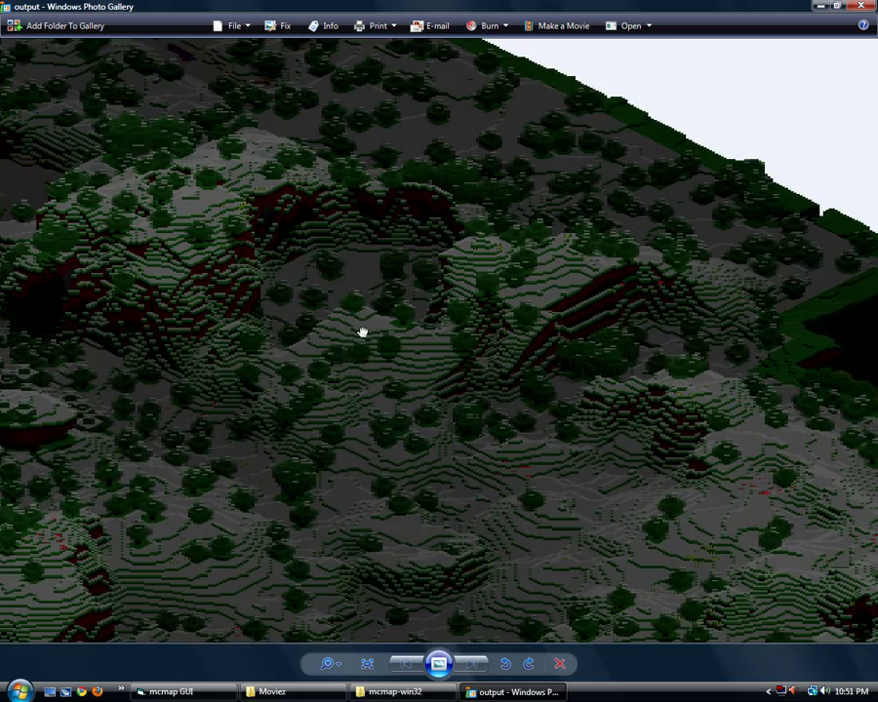
{"action": "left_click_drag", "start_coordinate": [362, 332], "coordinate": [360, 423]}
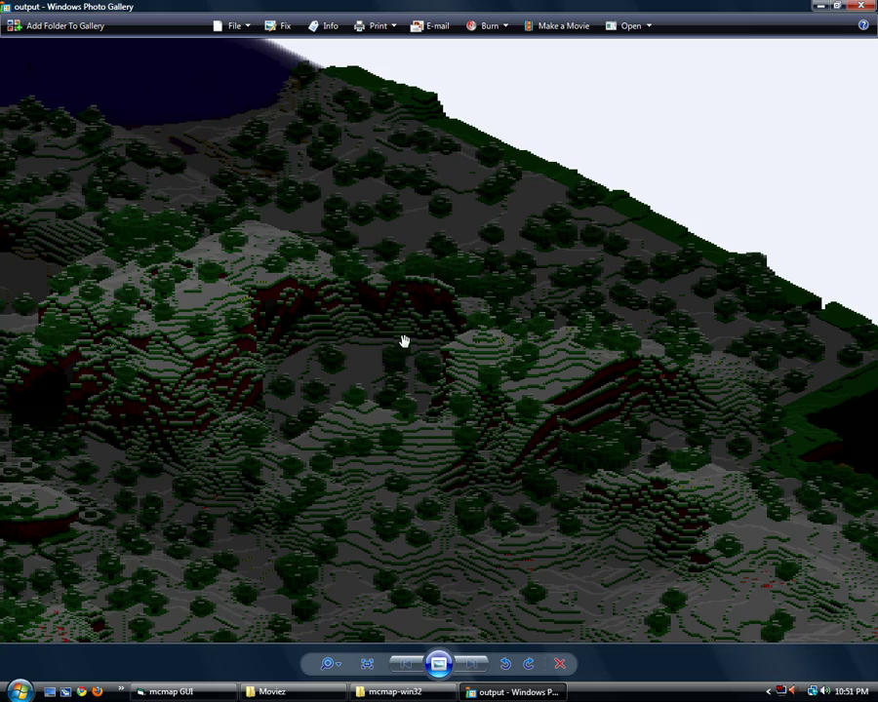
{"action": "scroll", "coordinate": [400, 425], "scroll_direction": "up", "scroll_amount": 2}
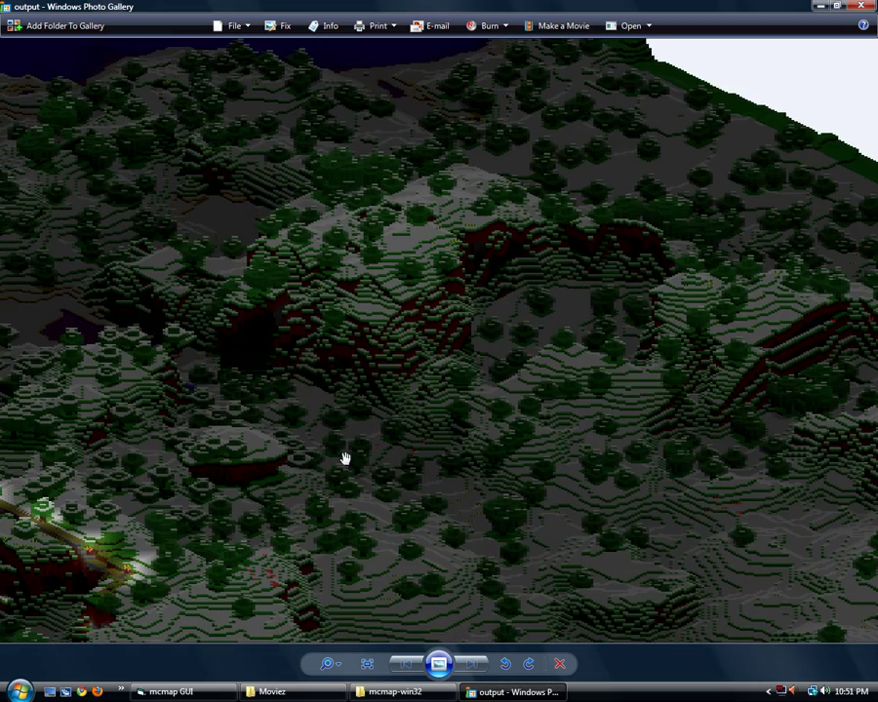
{"action": "scroll", "coordinate": [344, 457], "scroll_direction": "down", "scroll_amount": 3}
{"action": "scroll", "coordinate": [257, 509], "scroll_direction": "up", "scroll_amount": 2}
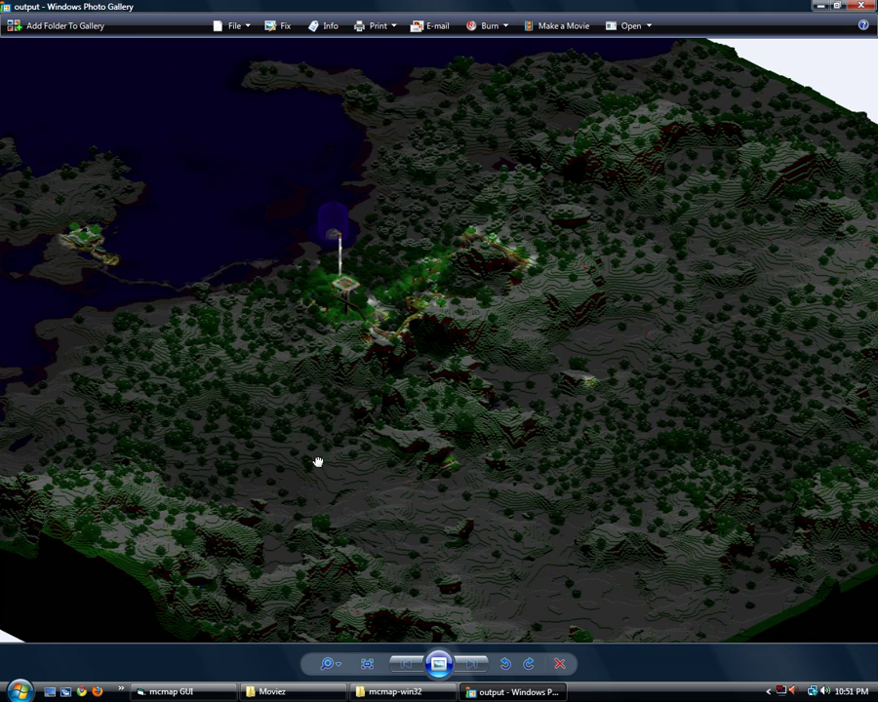
Inspect the snowy region's southwestern edge and the sandy, wooded shore at its western tip up close.
{"action": "left_click_drag", "start_coordinate": [317, 462], "coordinate": [533, 328]}
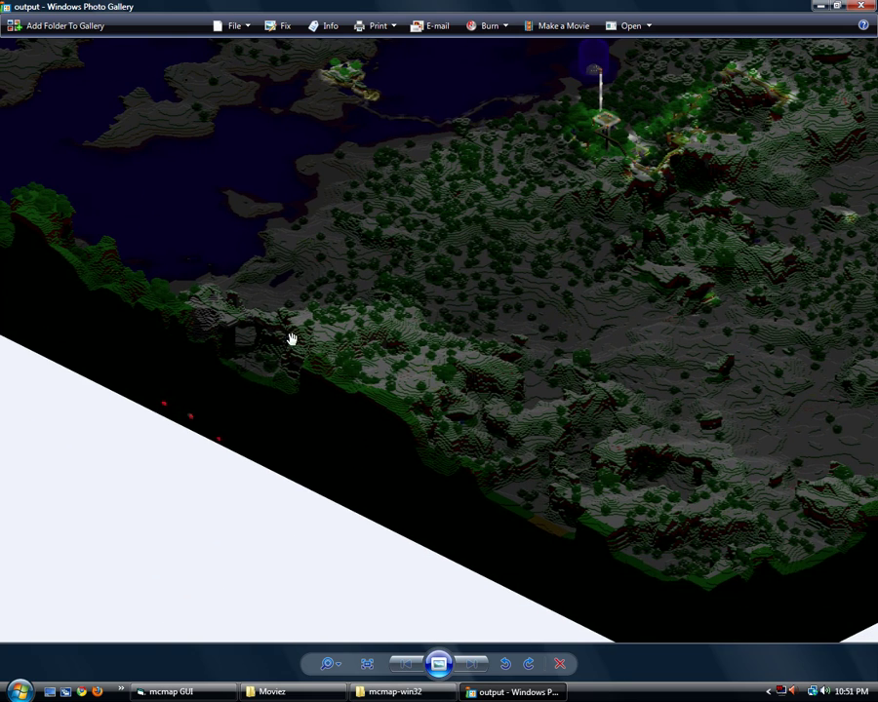
{"action": "left_click_drag", "start_coordinate": [291, 338], "coordinate": [583, 444]}
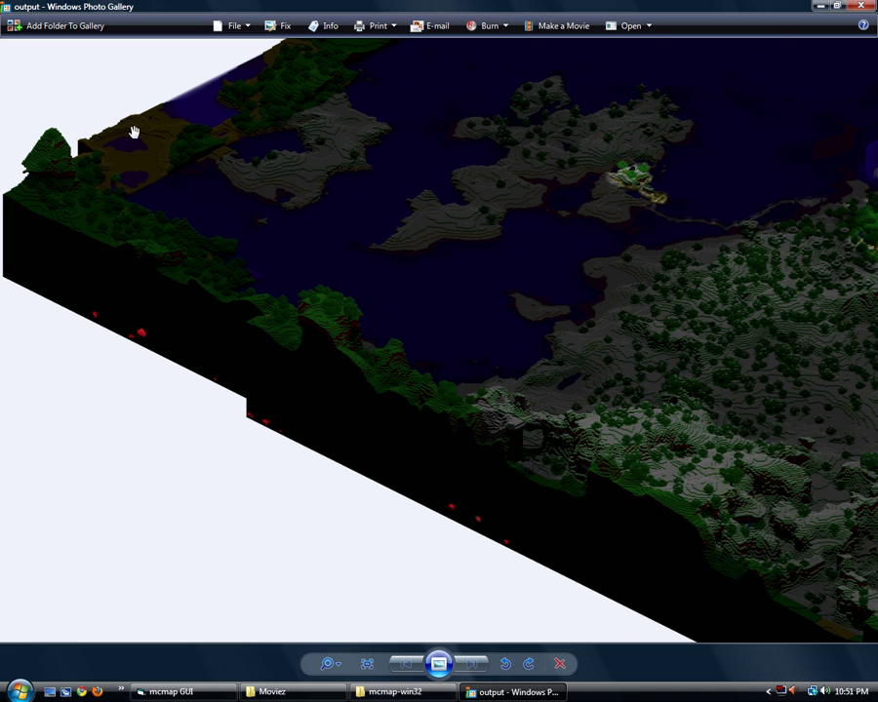
{"action": "left_click_drag", "start_coordinate": [160, 125], "coordinate": [222, 425]}
{"action": "scroll", "coordinate": [183, 427], "scroll_direction": "up", "scroll_amount": 4}
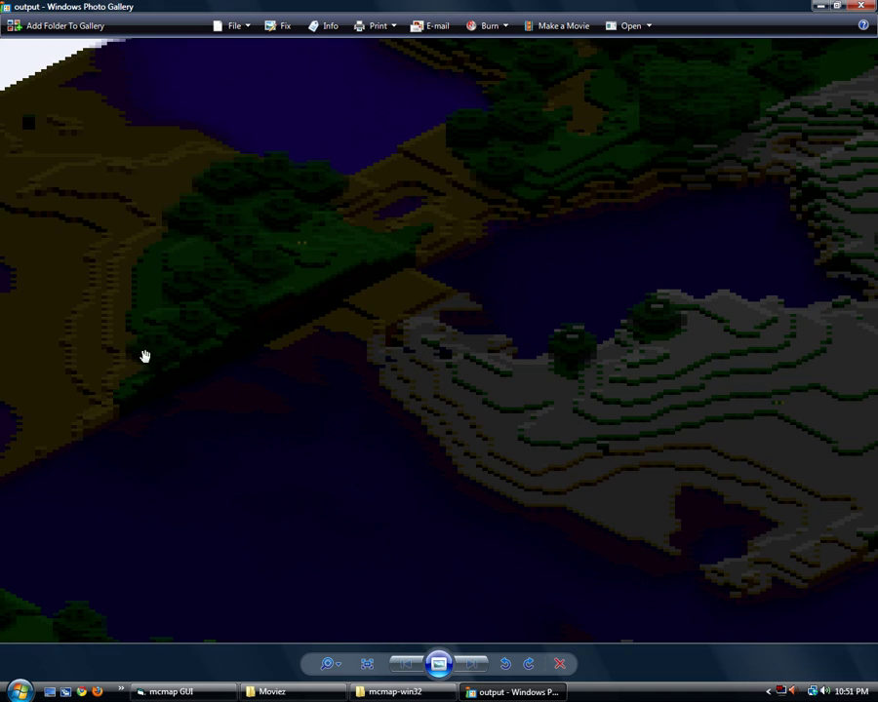
{"action": "scroll", "coordinate": [295, 357], "scroll_direction": "down", "scroll_amount": 5}
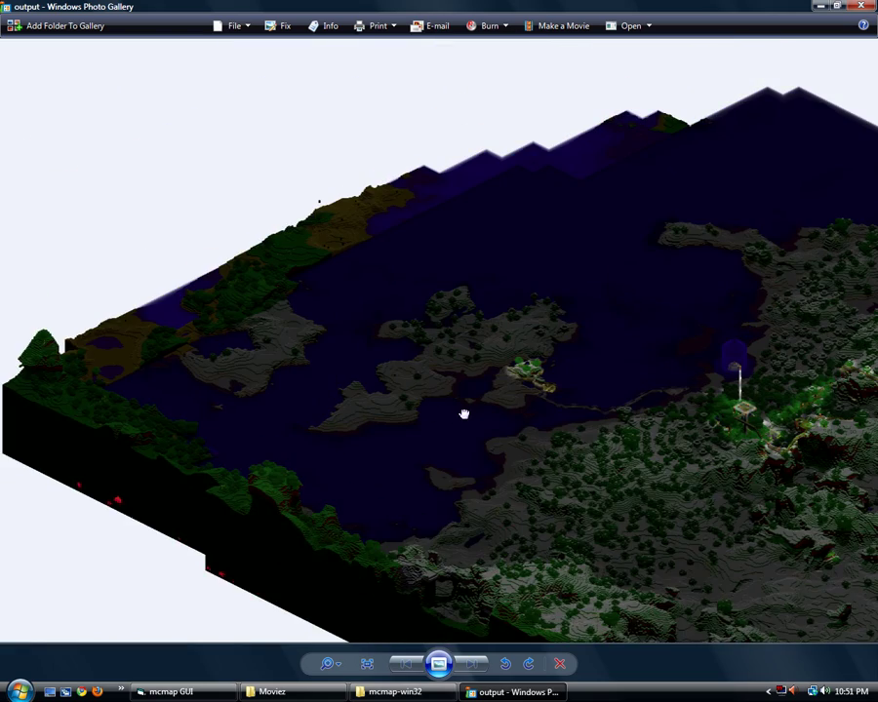
View the snowy region as a whole, from the western islands to its eastern edge.
{"action": "left_click_drag", "start_coordinate": [464, 413], "coordinate": [124, 398]}
{"action": "scroll", "coordinate": [124, 397], "scroll_direction": "down", "scroll_amount": 1}
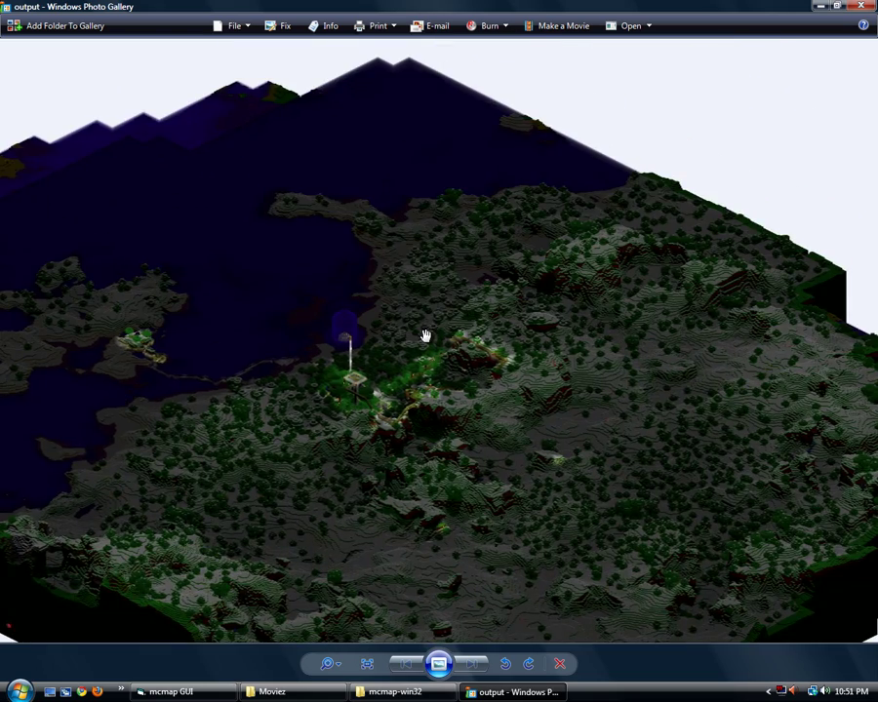
{"action": "scroll", "coordinate": [421, 349], "scroll_direction": "down", "scroll_amount": 2}
{"action": "scroll", "coordinate": [417, 358], "scroll_direction": "down", "scroll_amount": 2}
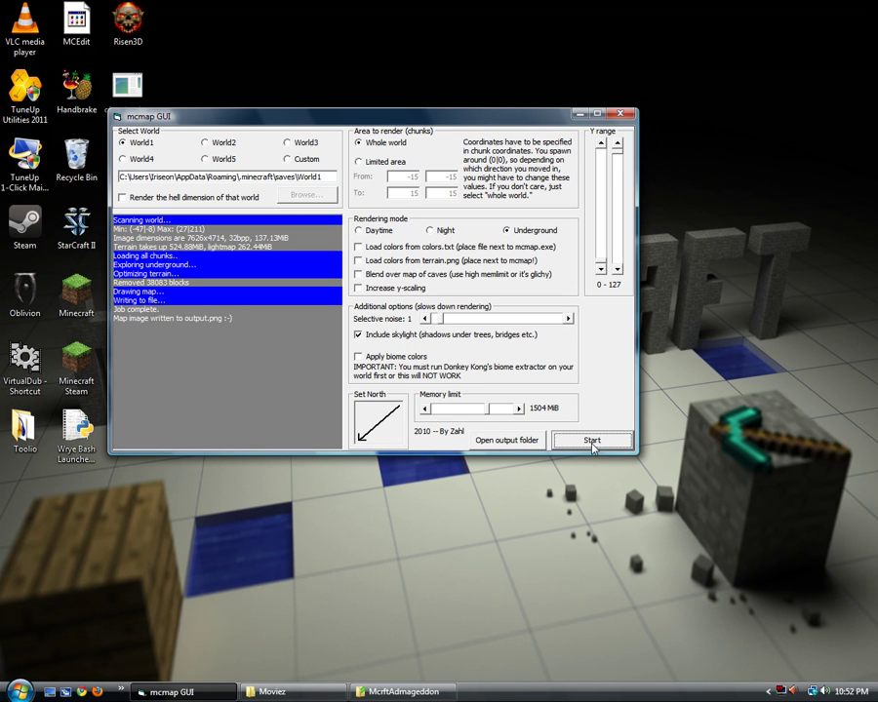
Open the output folder and view the underground map image, inspecting the round water-ringed structure and the caves beside it.
{"action": "left_click", "coordinate": [517, 442]}
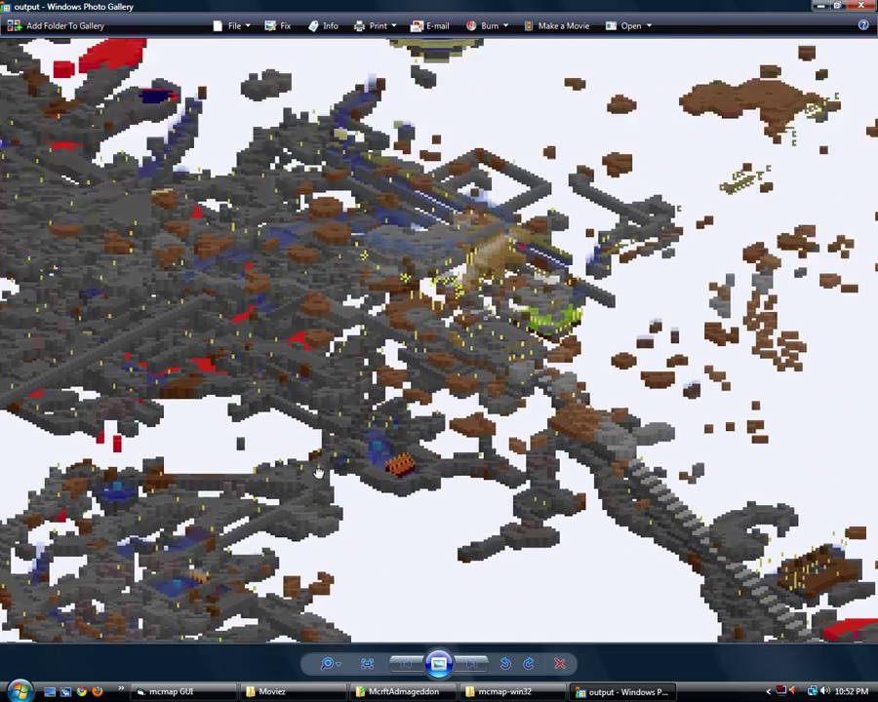
{"action": "left_click_drag", "start_coordinate": [318, 472], "coordinate": [282, 565]}
{"action": "left_click_drag", "start_coordinate": [344, 268], "coordinate": [324, 424]}
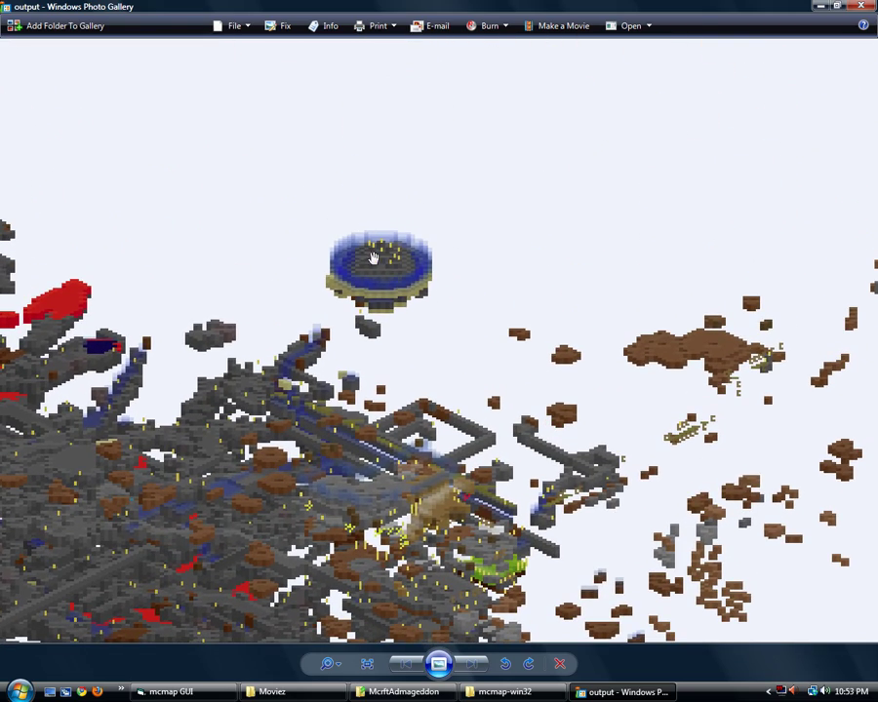
{"action": "left_click_drag", "start_coordinate": [367, 347], "coordinate": [534, 241]}
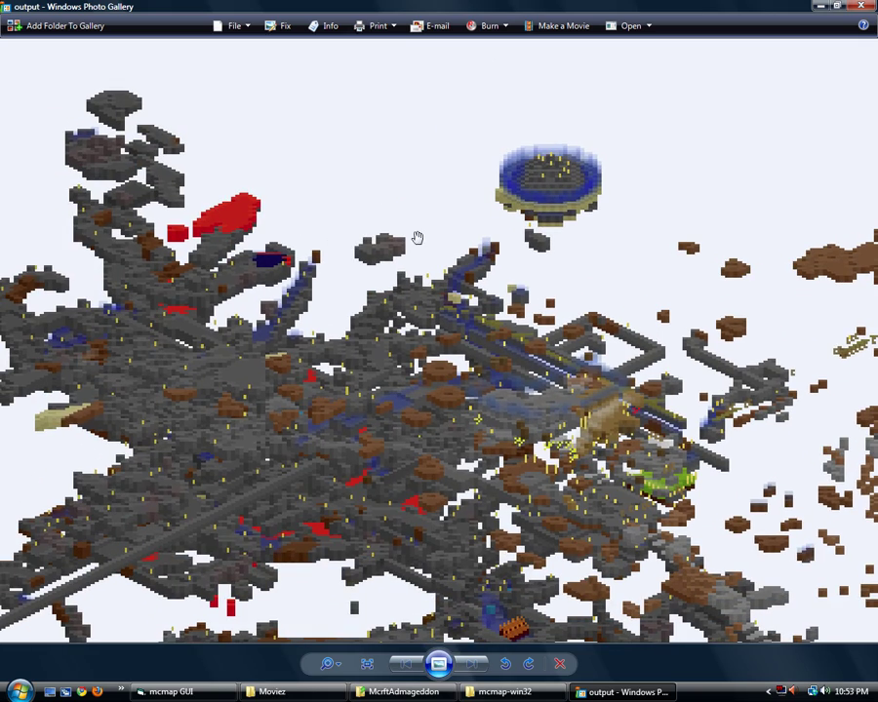
Look over the torch-lit tunnels around the bright green patch and the long staircase leading southeast from them.
{"action": "left_click_drag", "start_coordinate": [549, 475], "coordinate": [322, 310]}
{"action": "left_click_drag", "start_coordinate": [406, 383], "coordinate": [307, 283]}
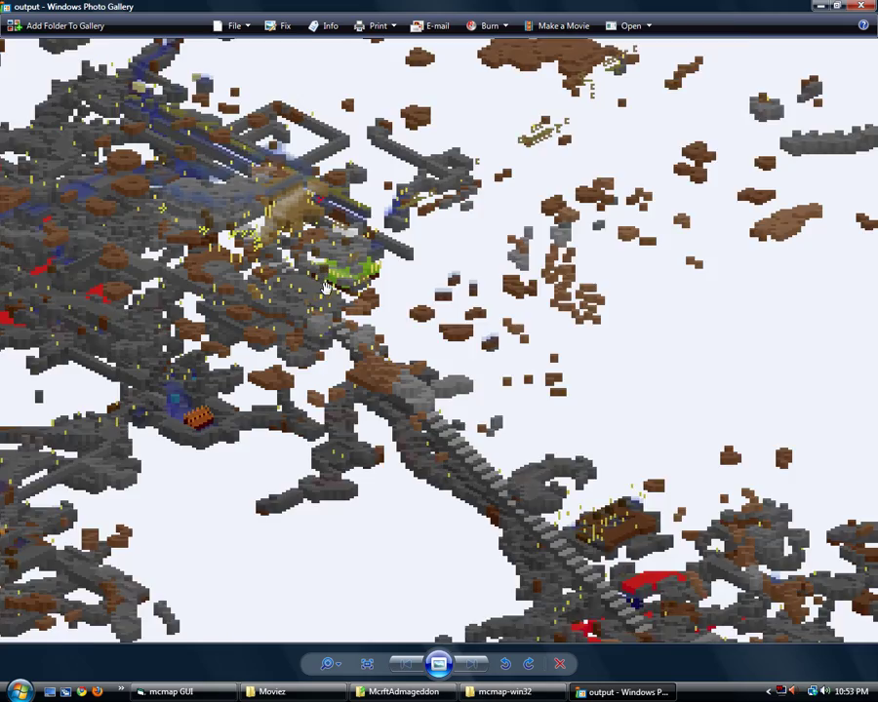
{"action": "scroll", "coordinate": [326, 288], "scroll_direction": "up", "scroll_amount": 3}
{"action": "scroll", "coordinate": [328, 308], "scroll_direction": "down", "scroll_amount": 3}
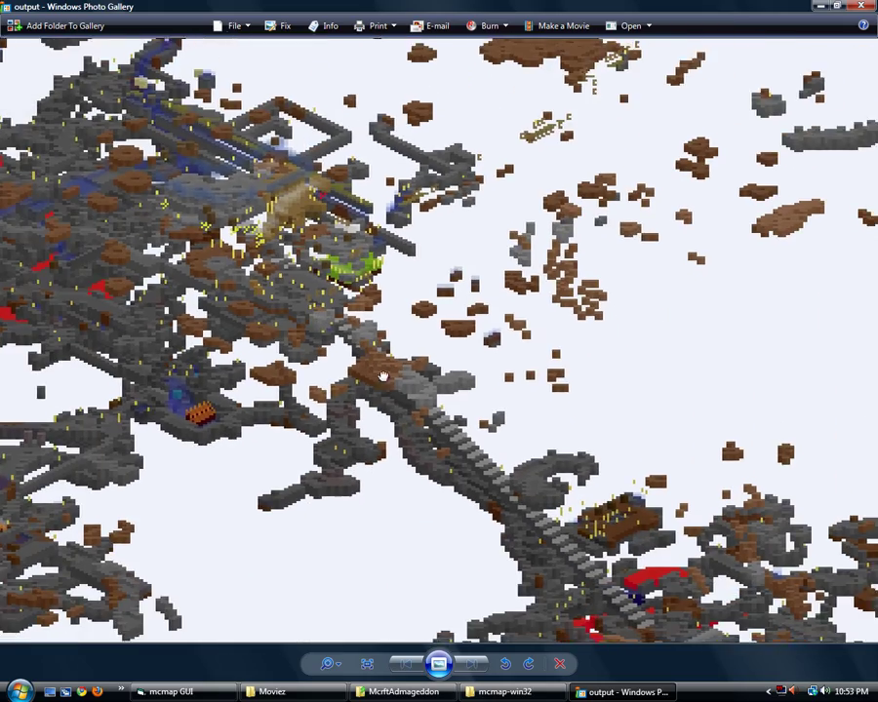
{"action": "left_click_drag", "start_coordinate": [414, 405], "coordinate": [407, 276]}
{"action": "left_click_drag", "start_coordinate": [224, 307], "coordinate": [400, 319]}
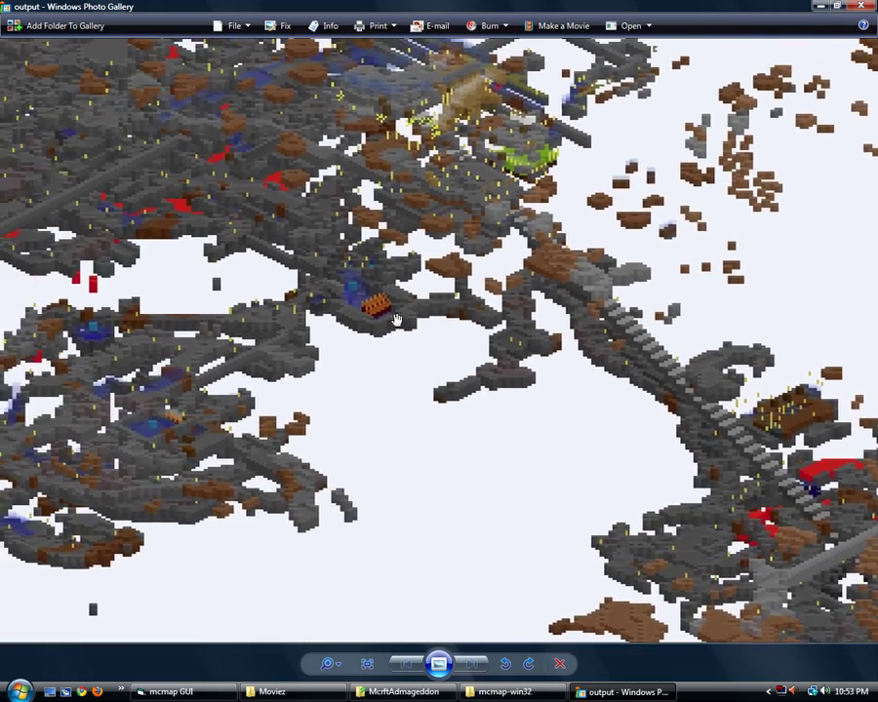
Examine the orange structure beside the underground water up close and view the cave network at the long staircase's lower end.
{"action": "scroll", "coordinate": [333, 346], "scroll_direction": "up", "scroll_amount": 5}
{"action": "scroll", "coordinate": [406, 275], "scroll_direction": "up", "scroll_amount": 1}
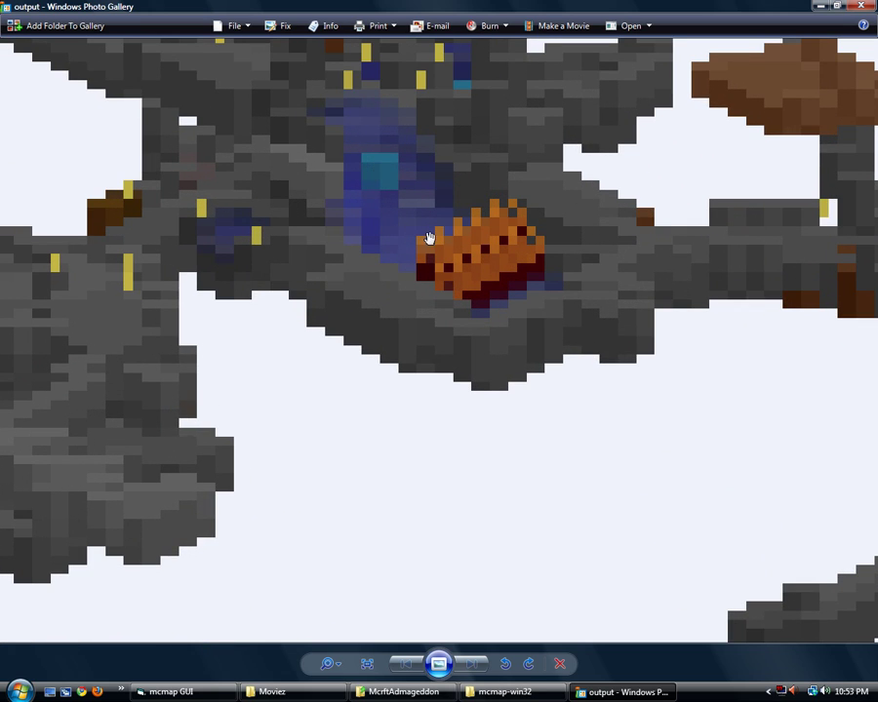
{"action": "scroll", "coordinate": [429, 237], "scroll_direction": "down", "scroll_amount": 5}
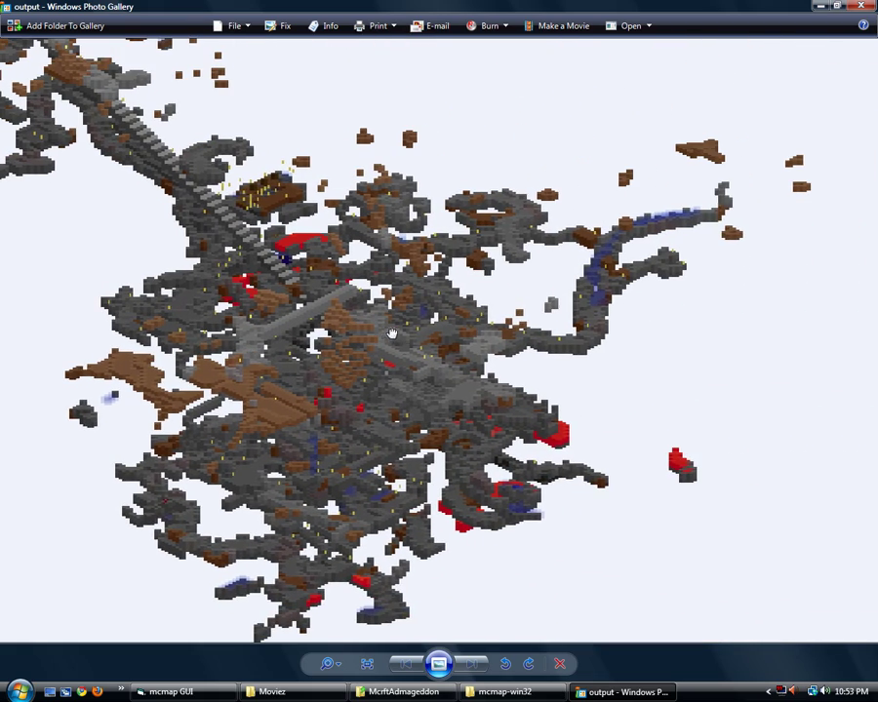
{"action": "left_click_drag", "start_coordinate": [279, 302], "coordinate": [478, 396]}
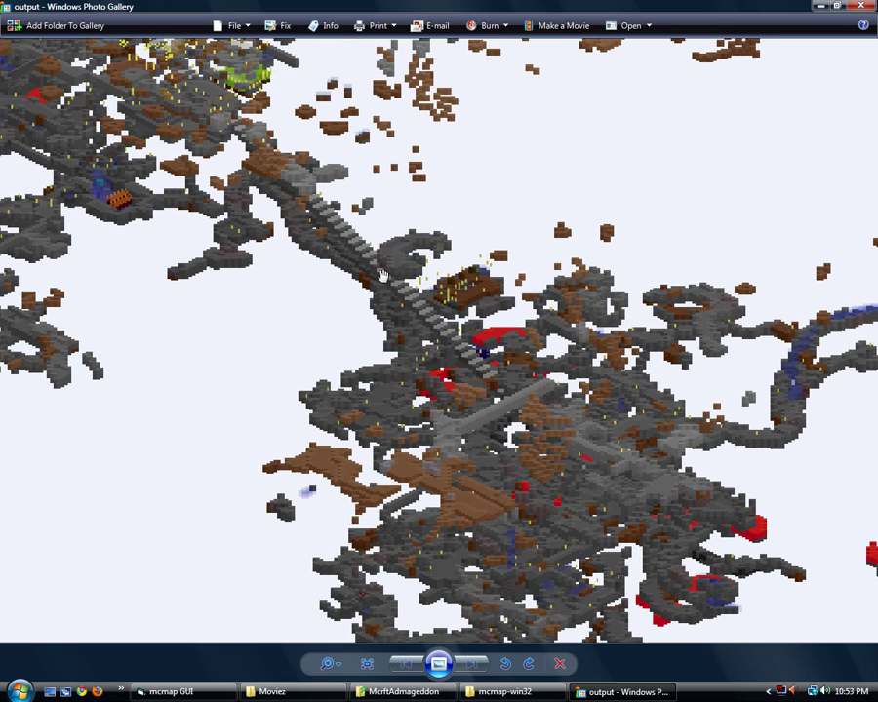
Examine the brown and red patches in the southeastern cave network, and look over the large cave area far to the northwest.
{"action": "scroll", "coordinate": [521, 417], "scroll_direction": "up", "scroll_amount": 10}
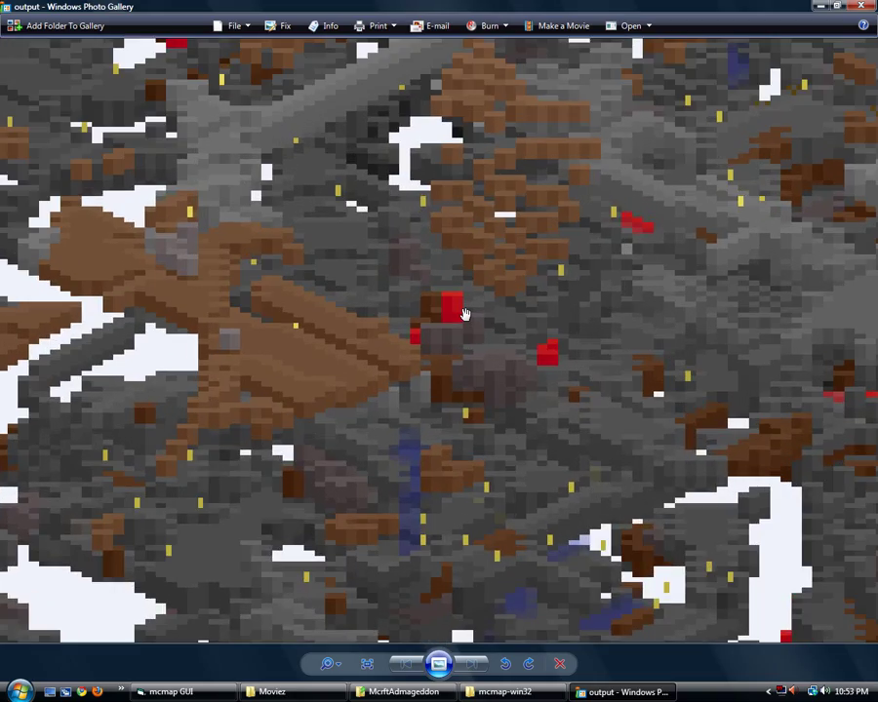
{"action": "scroll", "coordinate": [464, 313], "scroll_direction": "down", "scroll_amount": 5}
{"action": "left_click_drag", "start_coordinate": [403, 249], "coordinate": [521, 448]}
{"action": "left_click_drag", "start_coordinate": [389, 313], "coordinate": [638, 474]}
{"action": "left_click_drag", "start_coordinate": [292, 319], "coordinate": [490, 391]}
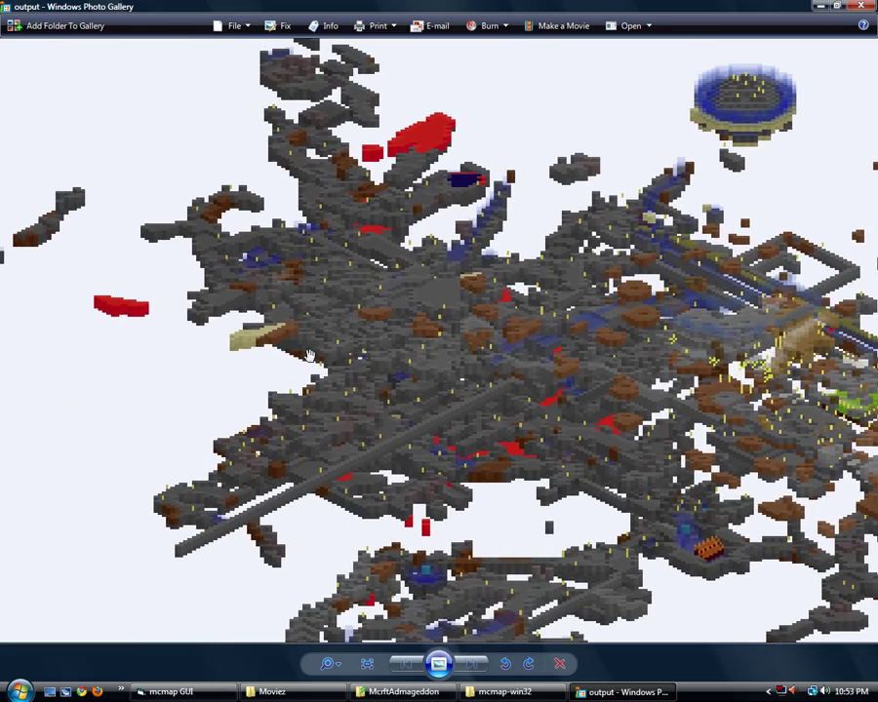
{"action": "scroll", "coordinate": [264, 355], "scroll_direction": "up", "scroll_amount": 3}
{"action": "scroll", "coordinate": [264, 355], "scroll_direction": "down", "scroll_amount": 3}
{"action": "scroll", "coordinate": [264, 355], "scroll_direction": "down", "scroll_amount": 5}
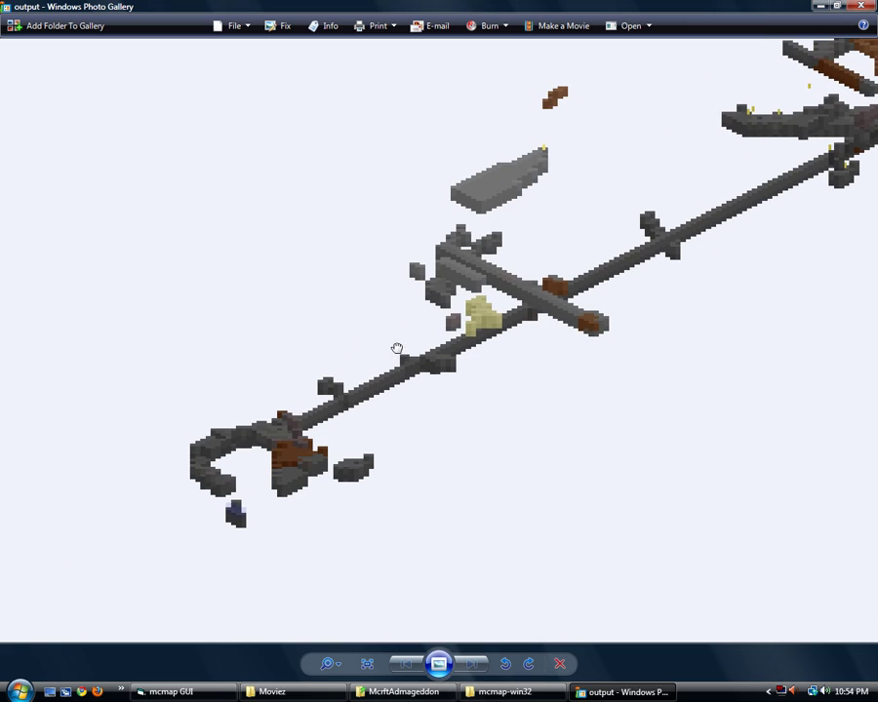
Follow the long straight tunnel northeast to the cave system with the small water pool and orange structure.
{"action": "left_click_drag", "start_coordinate": [495, 346], "coordinate": [21, 565]}
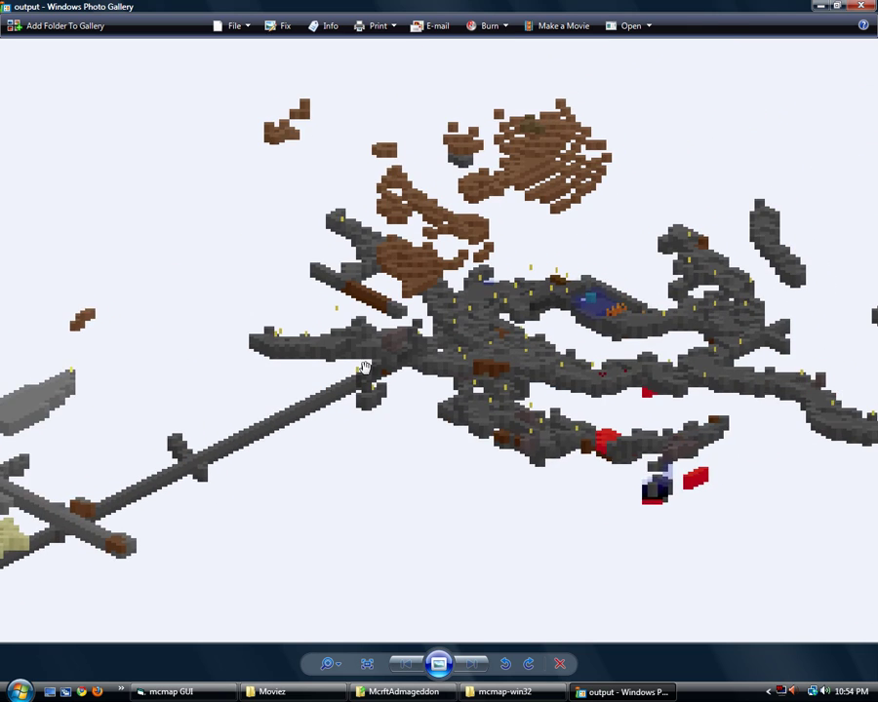
{"action": "left_click_drag", "start_coordinate": [388, 361], "coordinate": [198, 438]}
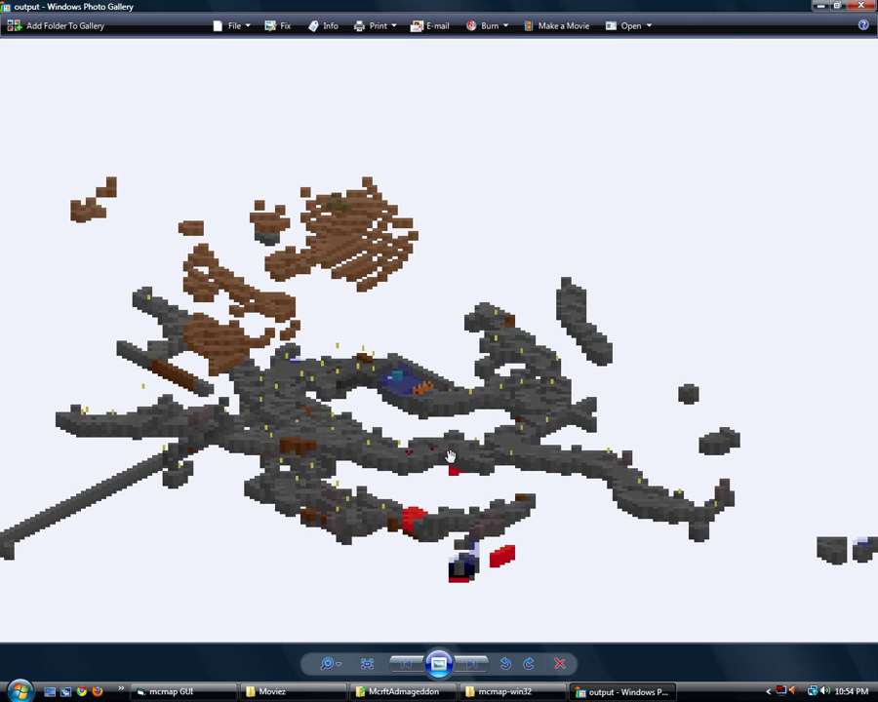
{"action": "mouse_move", "coordinate": [476, 335]}
{"action": "left_mouse_down"}
{"action": "mouse_move", "coordinate": [410, 441]}
{"action": "mouse_move", "coordinate": [419, 510]}
{"action": "left_mouse_up"}
{"action": "left_click_drag", "start_coordinate": [400, 328], "coordinate": [385, 401]}
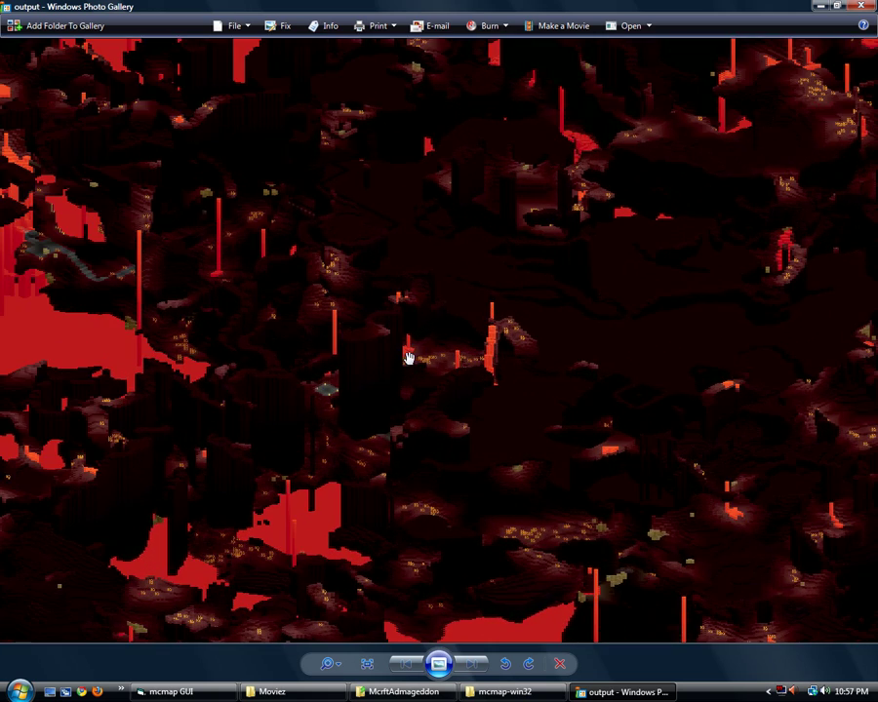
Examine the grey stone path beside the lava lake and lava falls on the Nether map image up close.
{"action": "left_click_drag", "start_coordinate": [477, 213], "coordinate": [572, 210]}
{"action": "left_click_drag", "start_coordinate": [400, 261], "coordinate": [593, 399]}
{"action": "scroll", "coordinate": [546, 397], "scroll_direction": "up", "scroll_amount": 7}
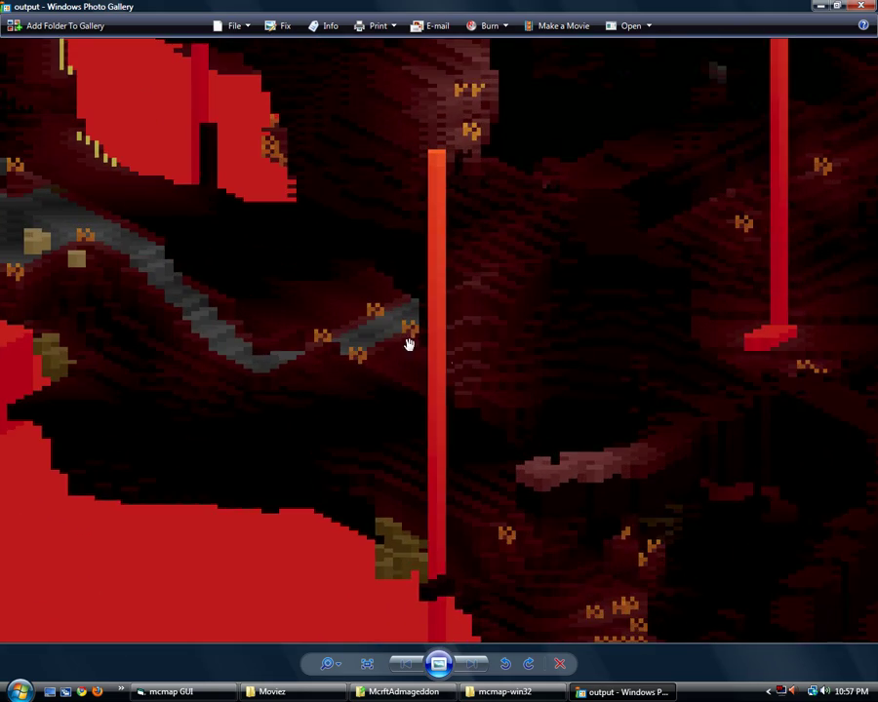
{"action": "left_click_drag", "start_coordinate": [408, 345], "coordinate": [662, 294]}
{"action": "left_click_drag", "start_coordinate": [400, 241], "coordinate": [436, 398]}
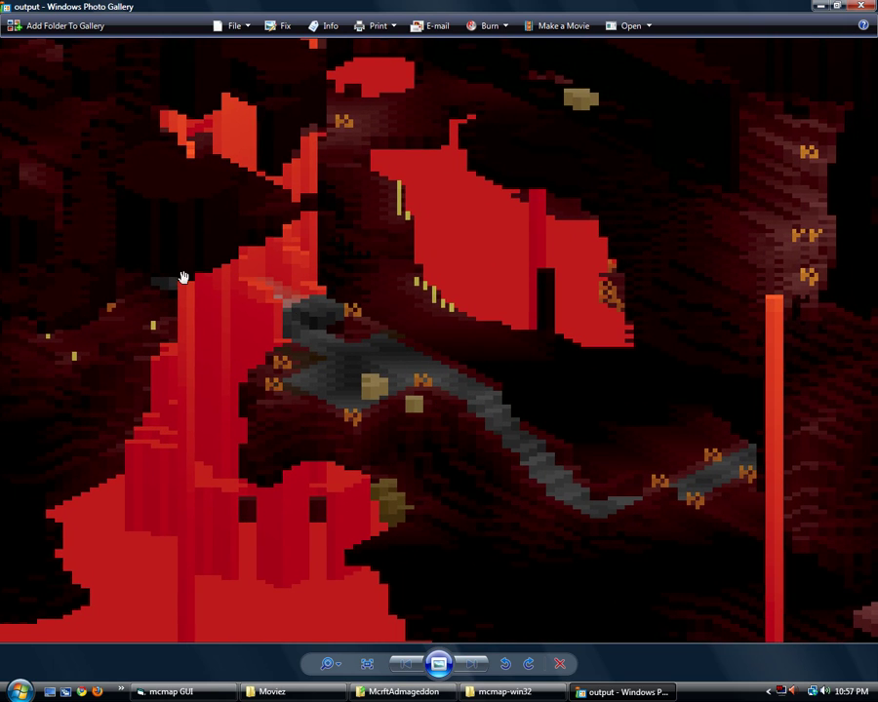
{"action": "left_click_drag", "start_coordinate": [181, 285], "coordinate": [313, 361]}
{"action": "left_click_drag", "start_coordinate": [468, 442], "coordinate": [171, 411]}
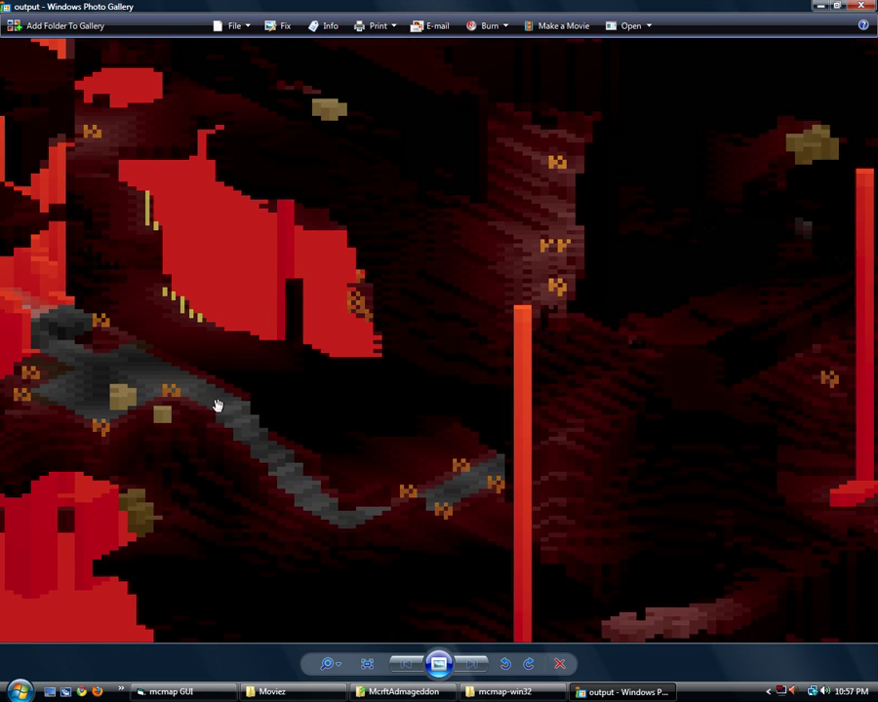
Look over the lava columns and glowing patches east of the Nether's grey stone path.
{"action": "left_click_drag", "start_coordinate": [519, 488], "coordinate": [206, 419]}
{"action": "scroll", "coordinate": [311, 408], "scroll_direction": "down", "scroll_amount": 2}
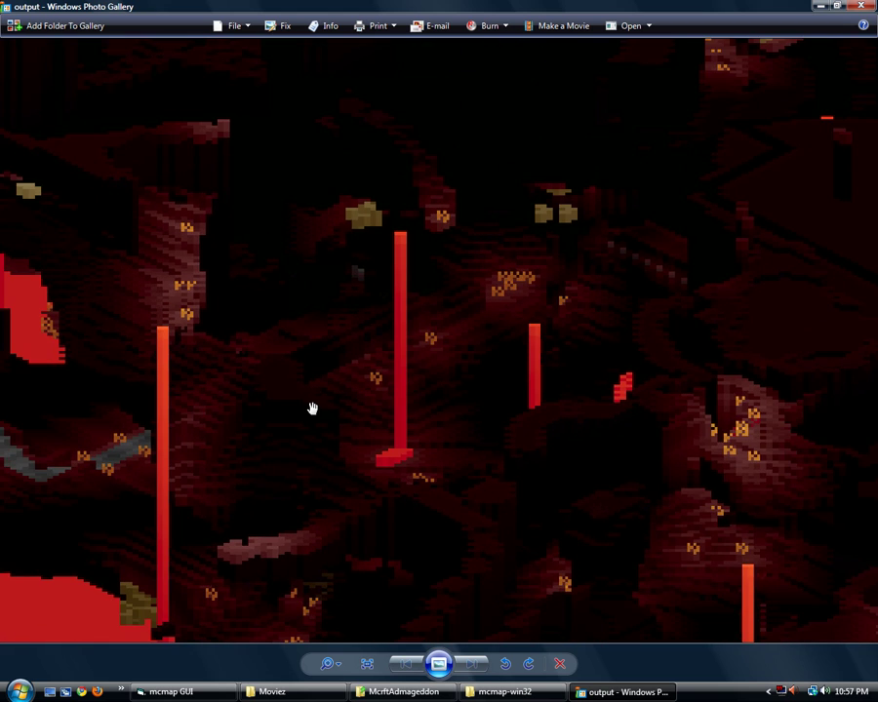
{"action": "left_click_drag", "start_coordinate": [416, 431], "coordinate": [192, 584]}
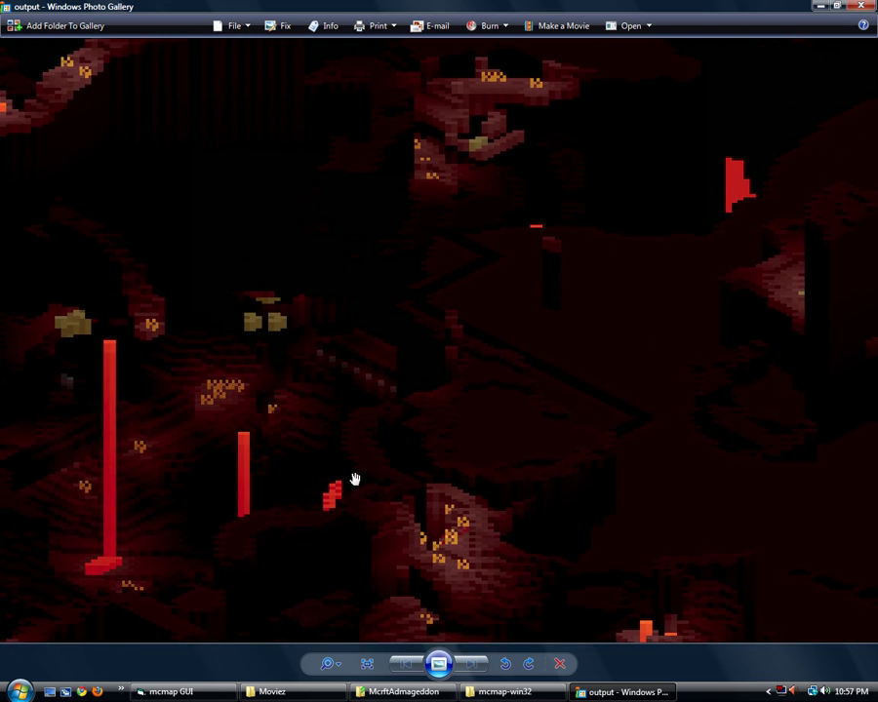
{"action": "left_click_drag", "start_coordinate": [270, 406], "coordinate": [167, 406]}
{"action": "left_click_drag", "start_coordinate": [554, 404], "coordinate": [392, 453]}
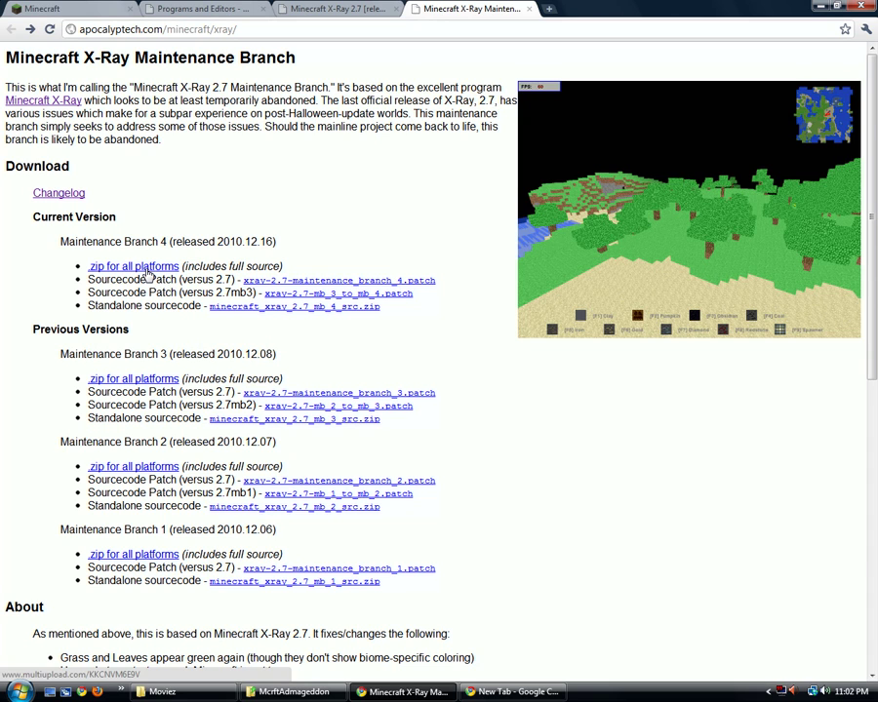
Read further down the X-Ray Maintenance Branch page in the browser and open page 1 of the Minecraft X-Ray 2.7 forum topic.
{"action": "scroll", "coordinate": [148, 273], "scroll_direction": "down", "scroll_amount": 8}
{"action": "left_click", "coordinate": [384, 8]}
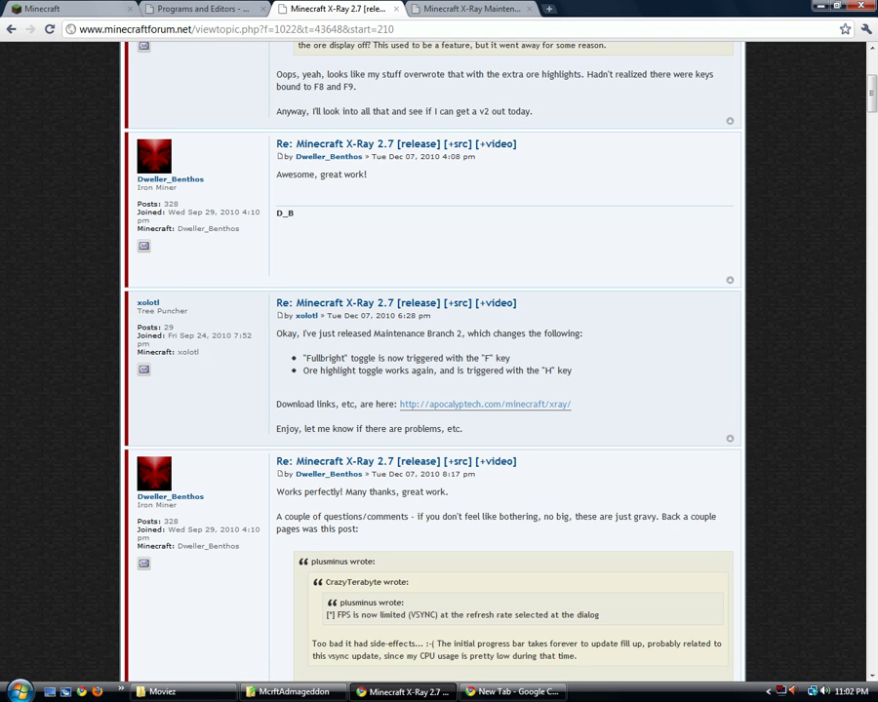
{"action": "scroll", "coordinate": [298, 199], "scroll_direction": "up", "scroll_amount": 4}
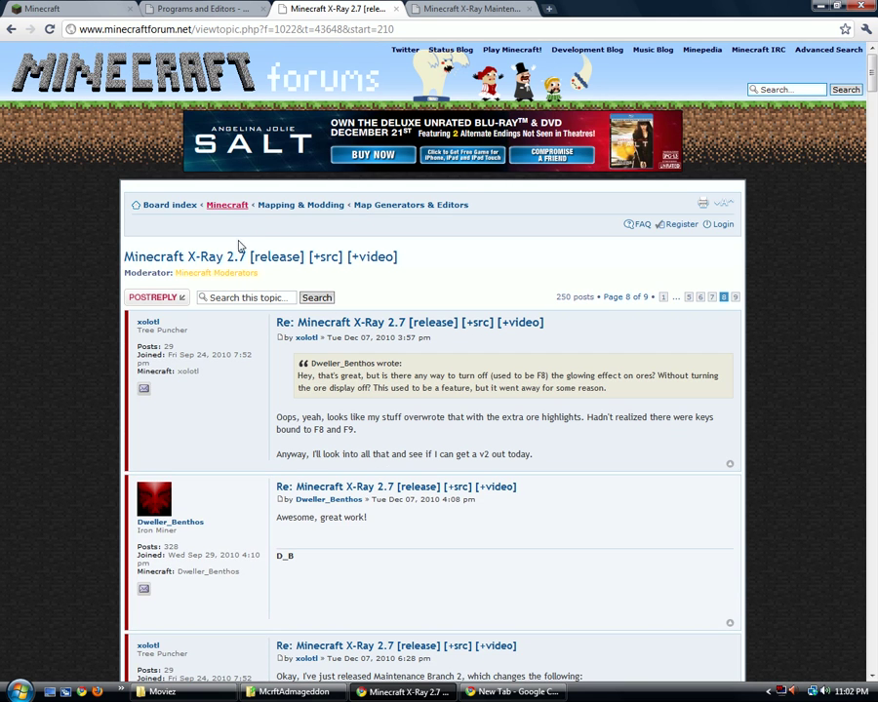
{"action": "left_click", "coordinate": [663, 297]}
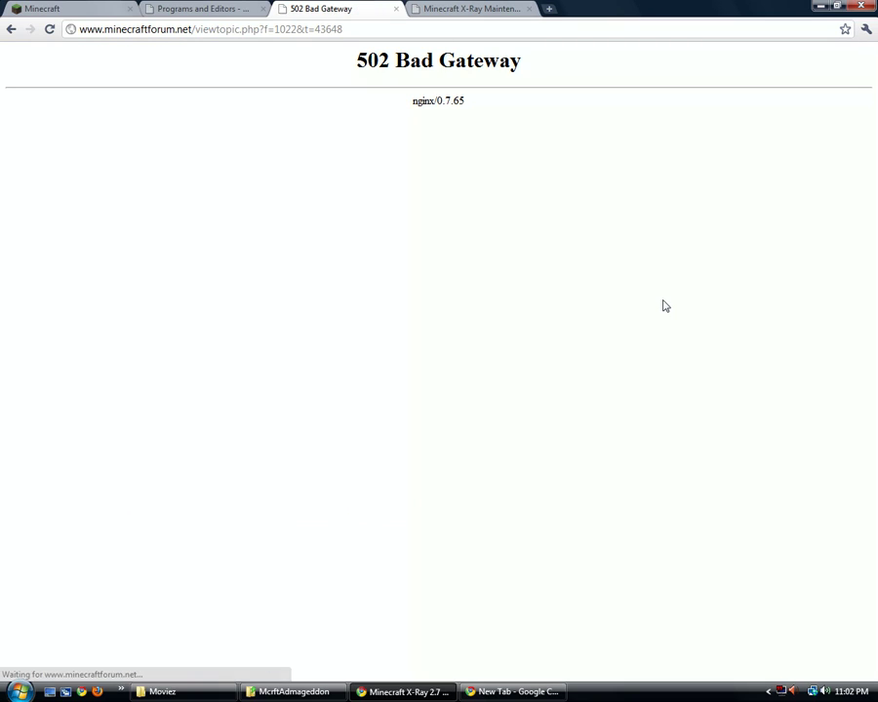
{"action": "left_click", "coordinate": [12, 30]}
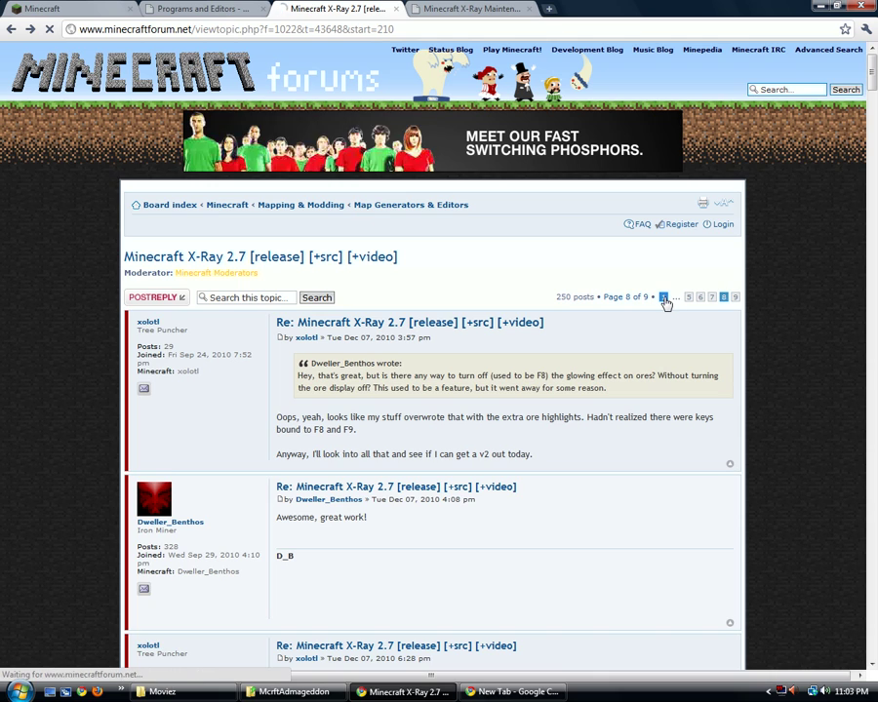
{"action": "left_click", "coordinate": [664, 297]}
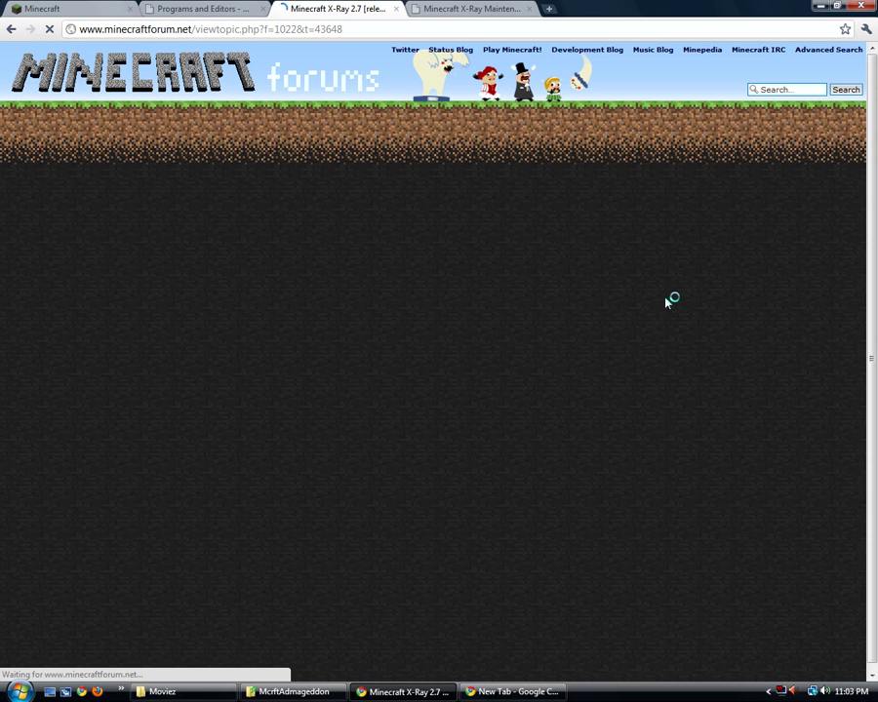
Read the Minecraft X-Ray 2.7 release post down to its changelog and close the forum topic.
{"action": "scroll", "coordinate": [387, 359], "scroll_direction": "down", "scroll_amount": 3}
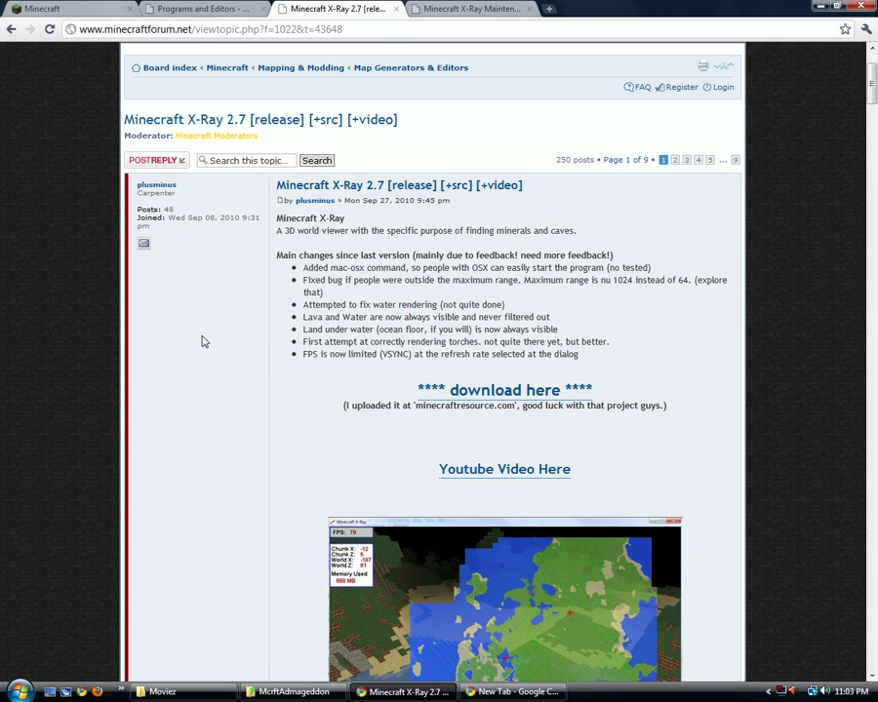
{"action": "scroll", "coordinate": [204, 341], "scroll_direction": "down", "scroll_amount": 9}
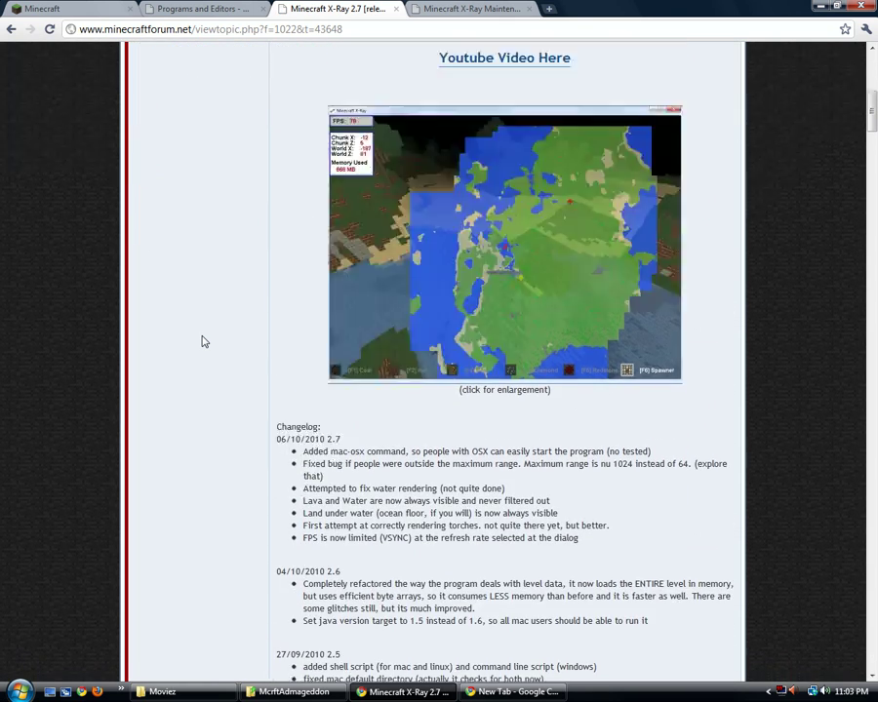
{"action": "scroll", "coordinate": [204, 342], "scroll_direction": "up", "scroll_amount": 9}
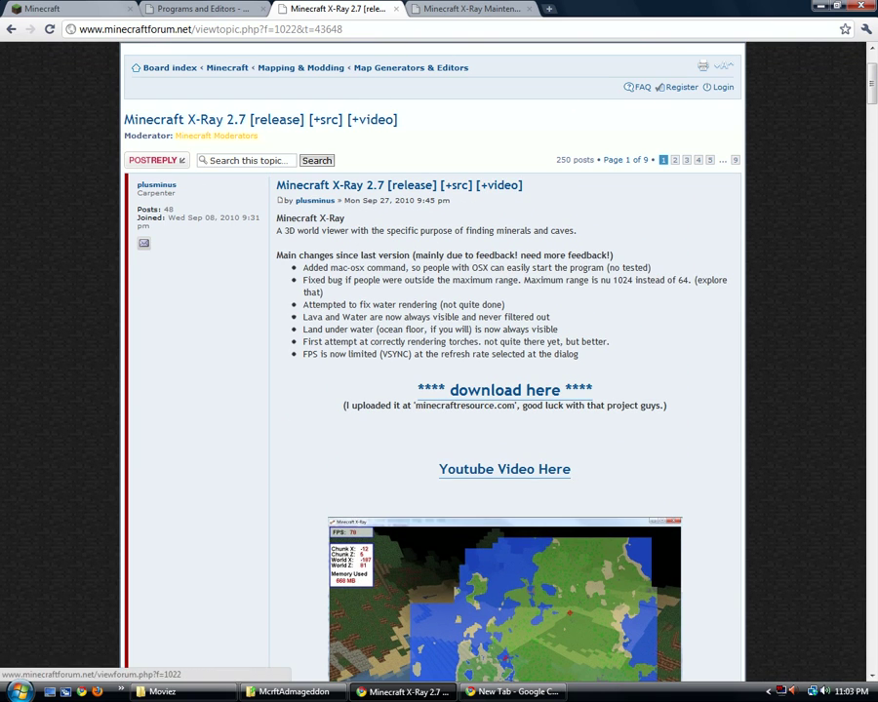
{"action": "left_click", "coordinate": [397, 9]}
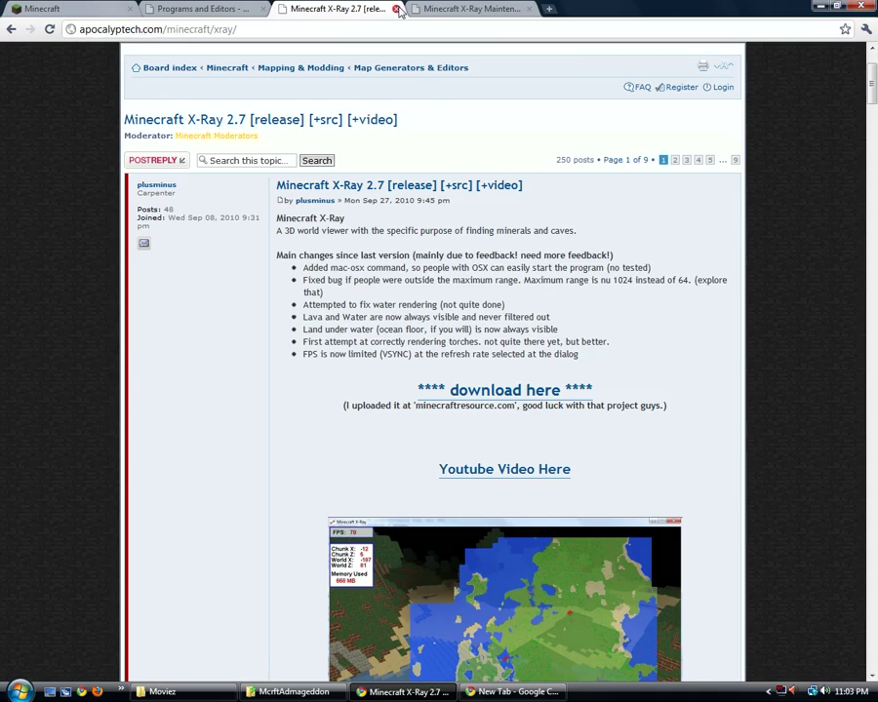
Download the Maintenance Branch 4 zip for all platforms through MultiUpload's direct download and close the download page.
{"action": "scroll", "coordinate": [317, 251], "scroll_direction": "up", "scroll_amount": 5}
{"action": "scroll", "coordinate": [317, 252], "scroll_direction": "up", "scroll_amount": 4}
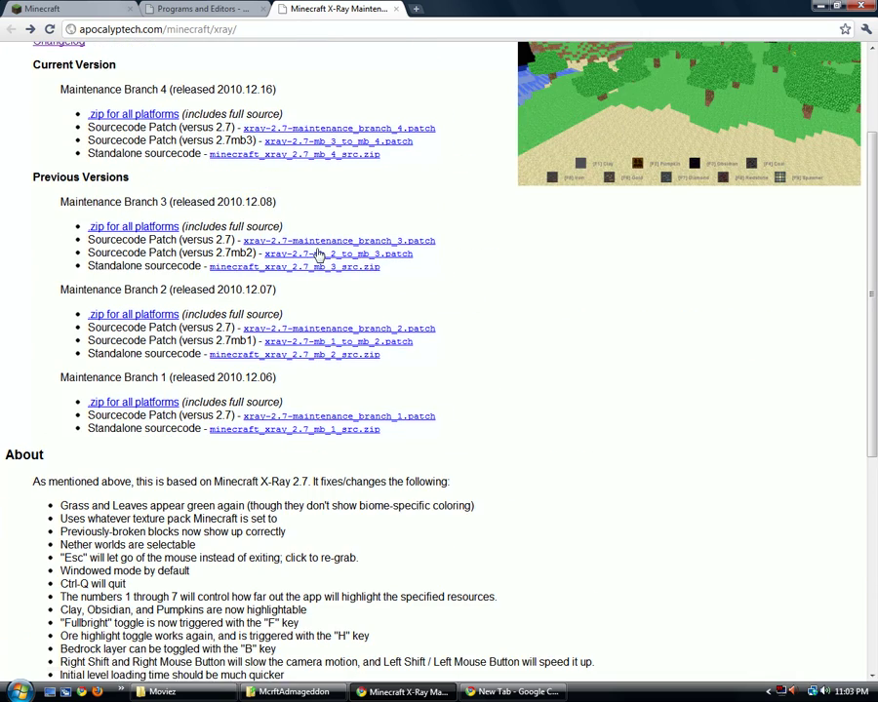
{"action": "left_click", "coordinate": [156, 114]}
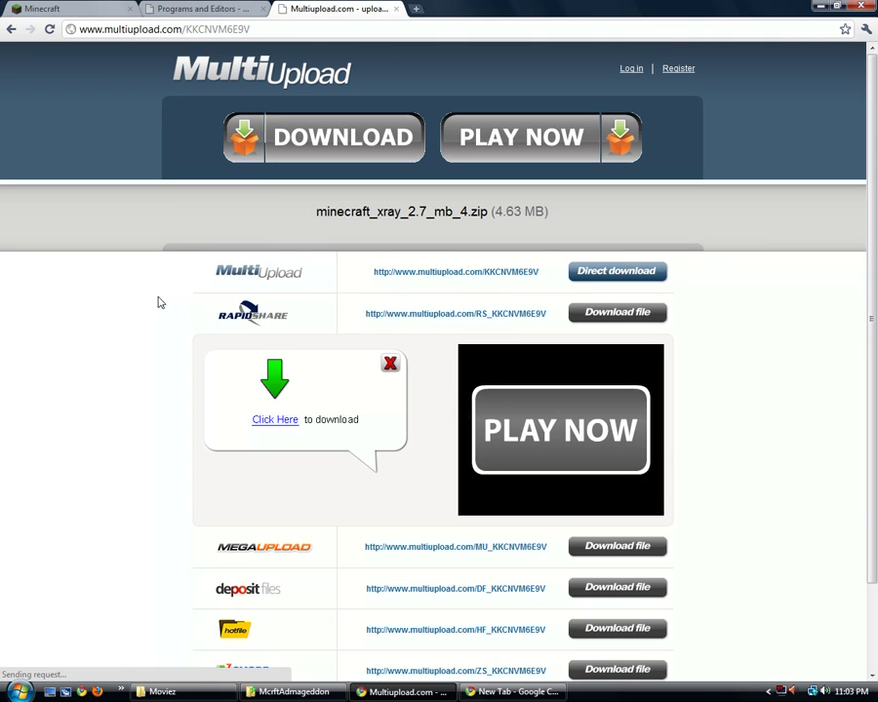
{"action": "scroll", "coordinate": [115, 314], "scroll_direction": "down", "scroll_amount": 1}
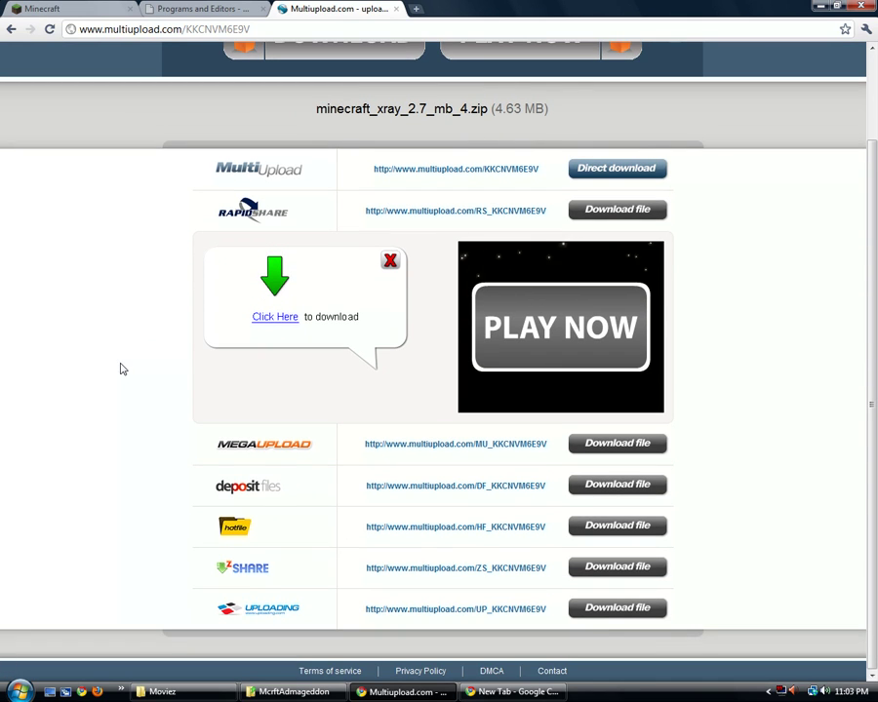
{"action": "scroll", "coordinate": [122, 367], "scroll_direction": "up", "scroll_amount": 1}
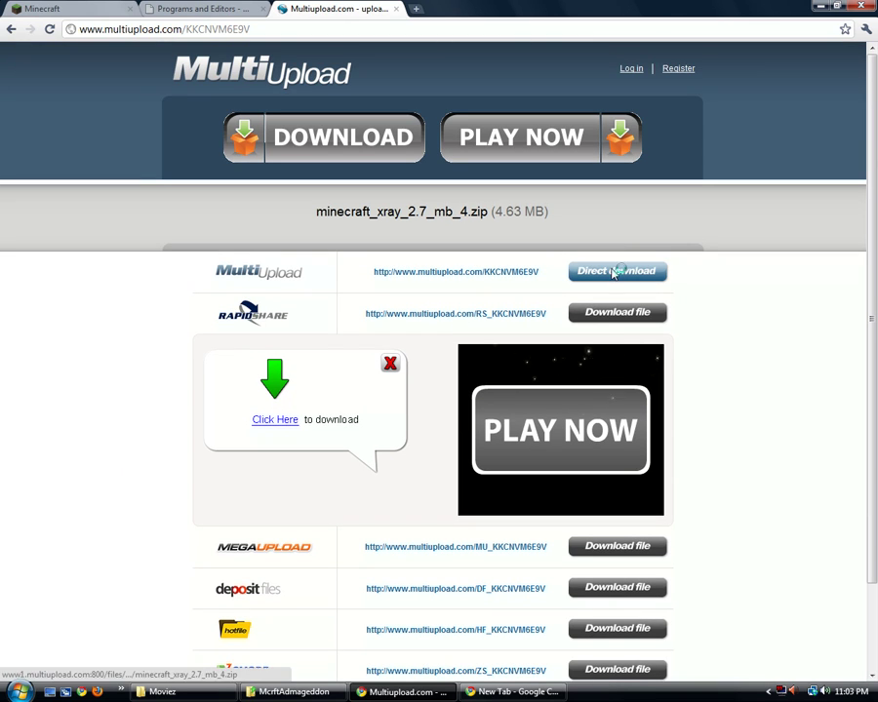
{"action": "left_click", "coordinate": [612, 274]}
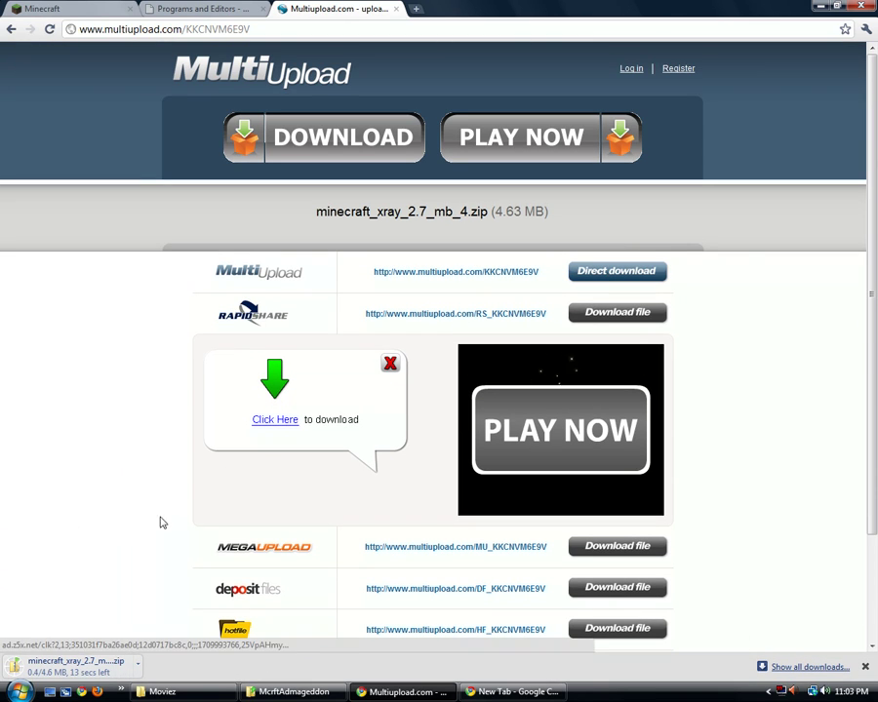
{"action": "left_click", "coordinate": [397, 9]}
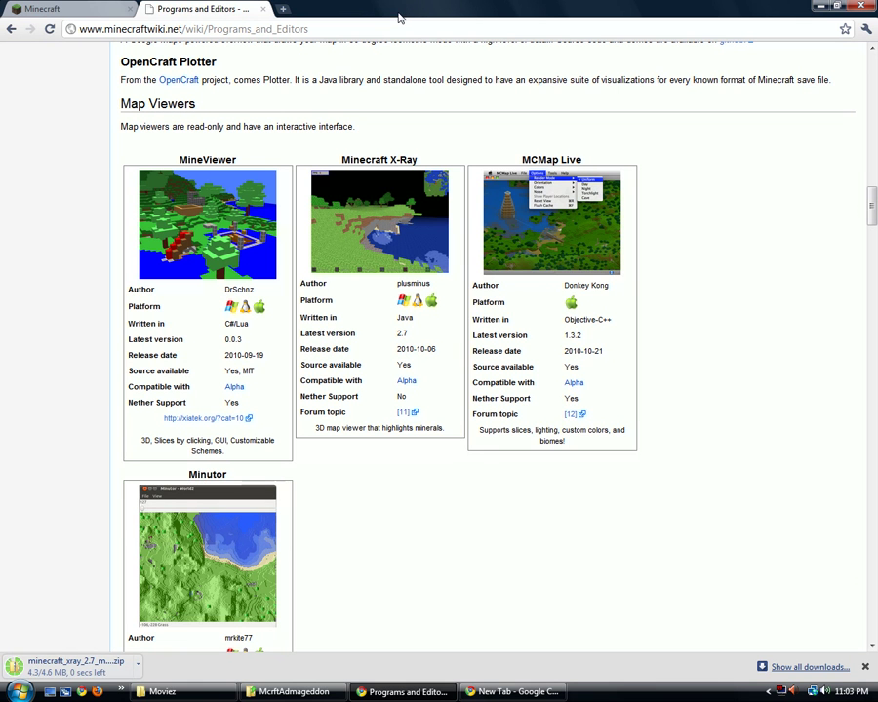
Open the MineViewer site from the wiki's map viewers and look over its Halloween Update, download links and earlier update post.
{"action": "left_click", "coordinate": [209, 418]}
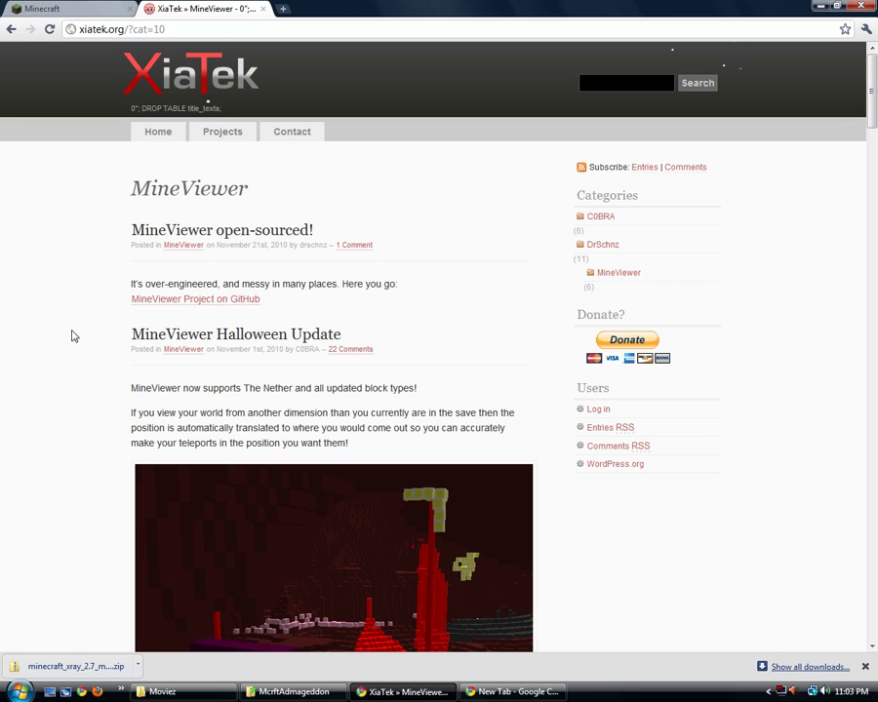
{"action": "scroll", "coordinate": [78, 332], "scroll_direction": "down", "scroll_amount": 3}
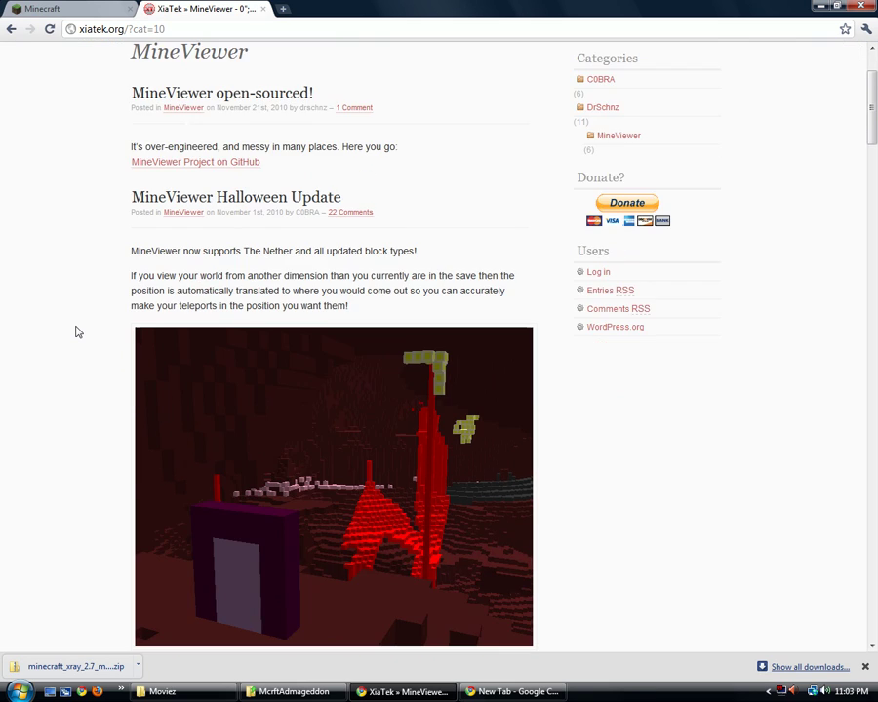
{"action": "scroll", "coordinate": [78, 333], "scroll_direction": "down", "scroll_amount": 5}
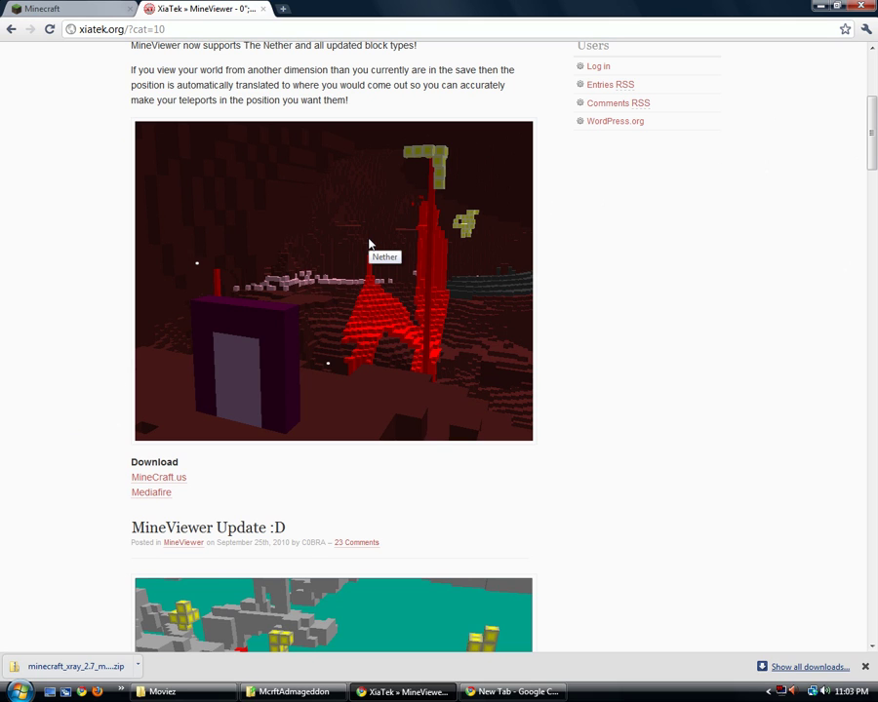
{"action": "scroll", "coordinate": [64, 327], "scroll_direction": "down", "scroll_amount": 1}
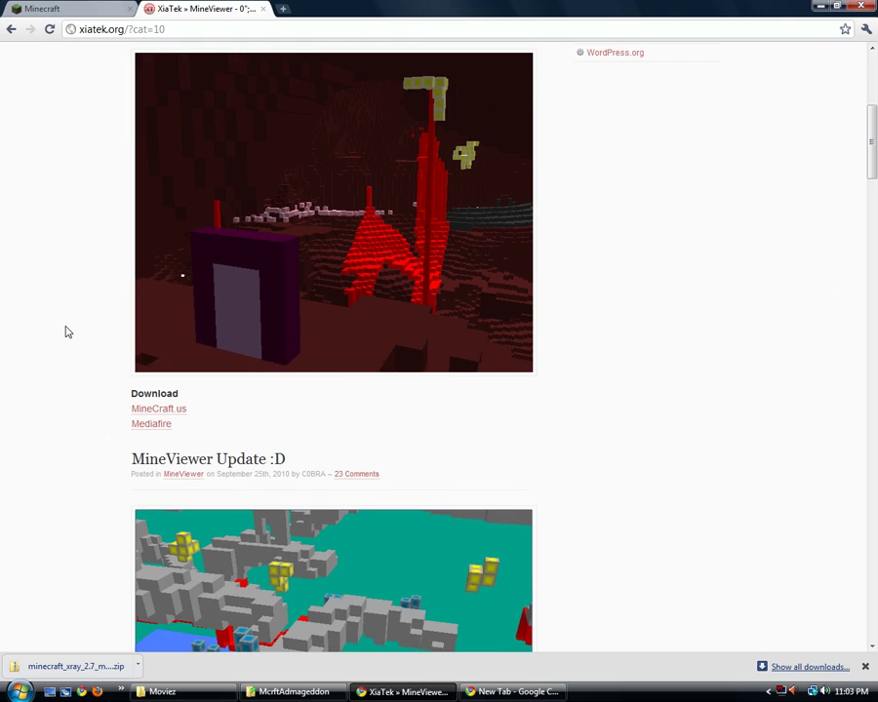
{"action": "scroll", "coordinate": [66, 331], "scroll_direction": "up", "scroll_amount": 2}
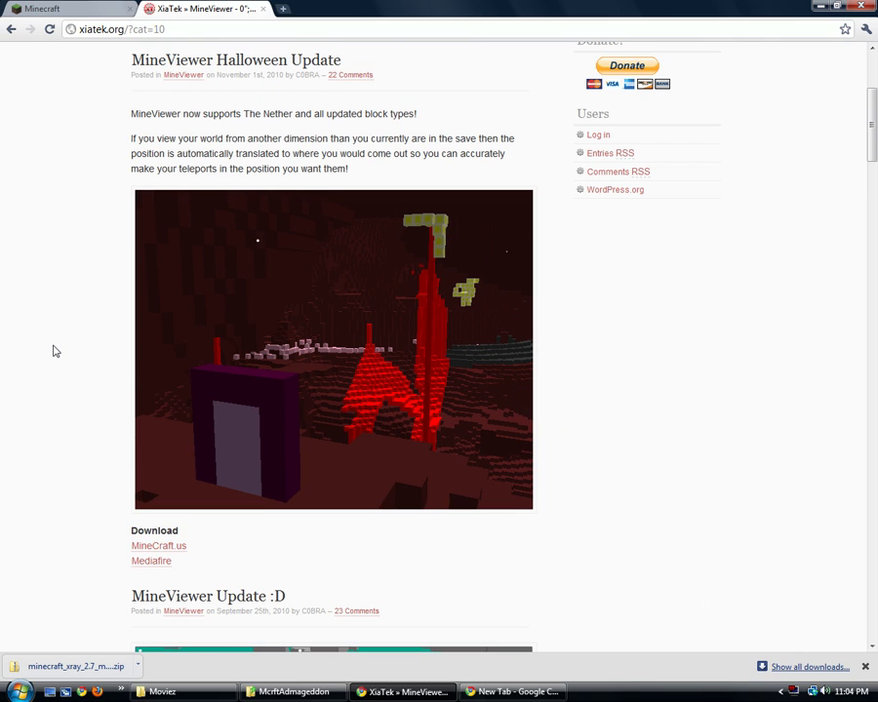
{"action": "scroll", "coordinate": [55, 353], "scroll_direction": "down", "scroll_amount": 3}
{"action": "scroll", "coordinate": [55, 353], "scroll_direction": "down", "scroll_amount": 2}
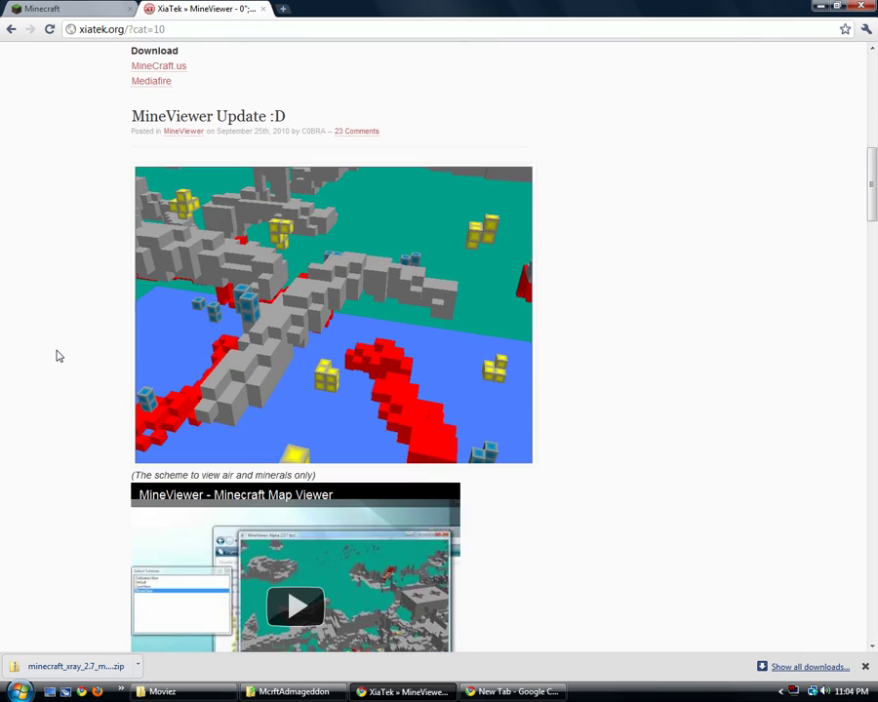
{"action": "scroll", "coordinate": [58, 354], "scroll_direction": "up", "scroll_amount": 5}
{"action": "scroll", "coordinate": [60, 355], "scroll_direction": "up", "scroll_amount": 3}
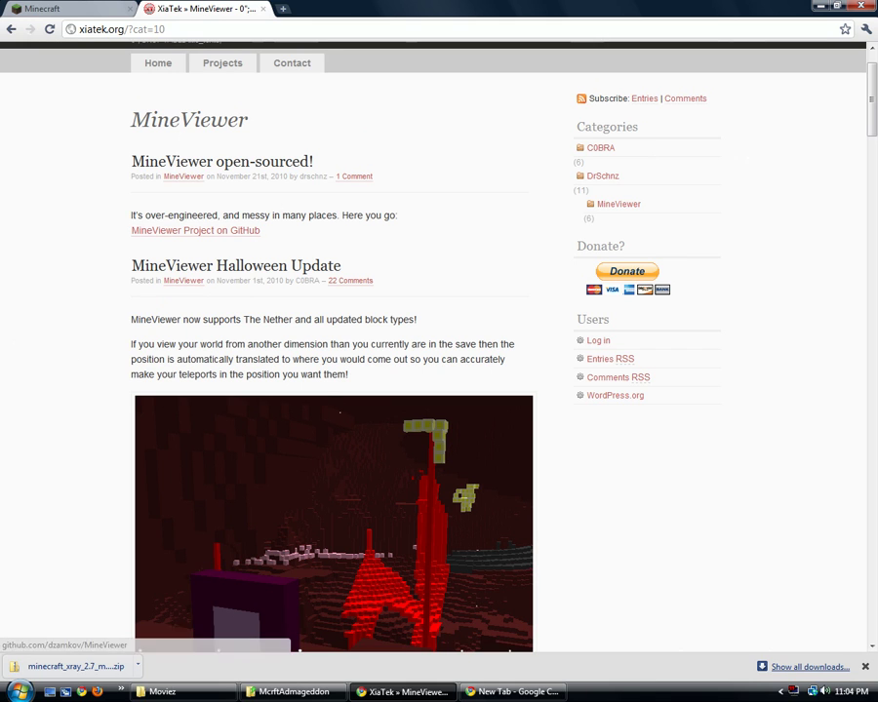
{"action": "mouse_move", "coordinate": [240, 66]}
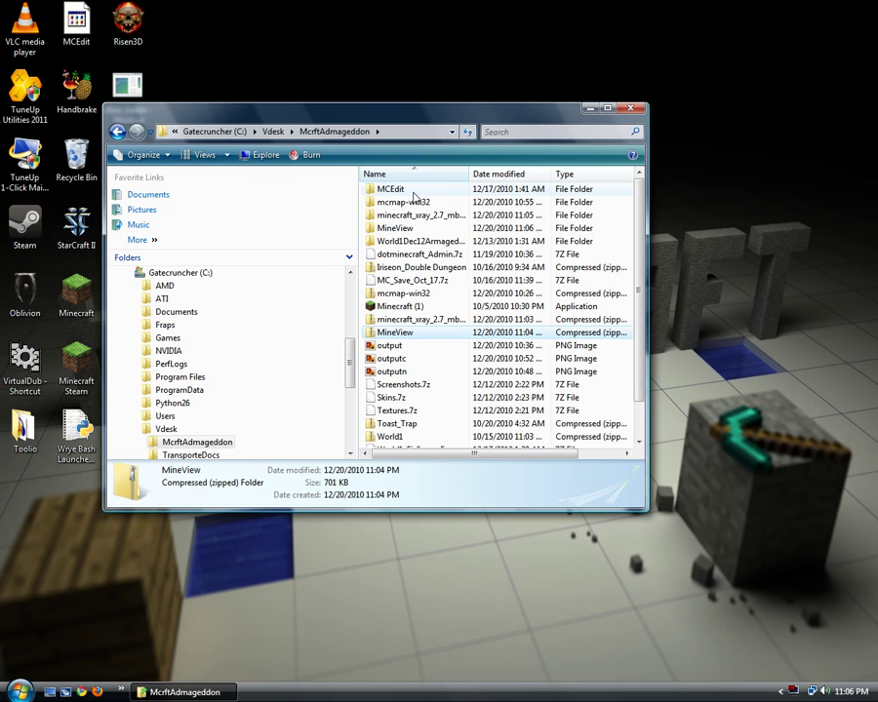
Launch MCEdit from its folder inside McrftAdmageddon and load World1.
{"action": "double_click", "coordinate": [414, 194]}
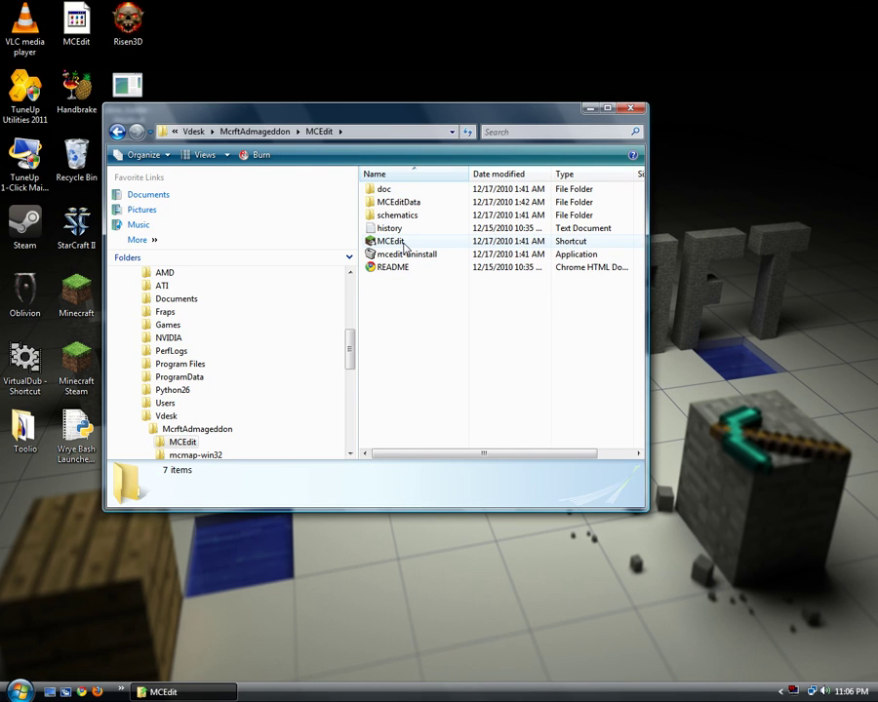
{"action": "left_click", "coordinate": [405, 244]}
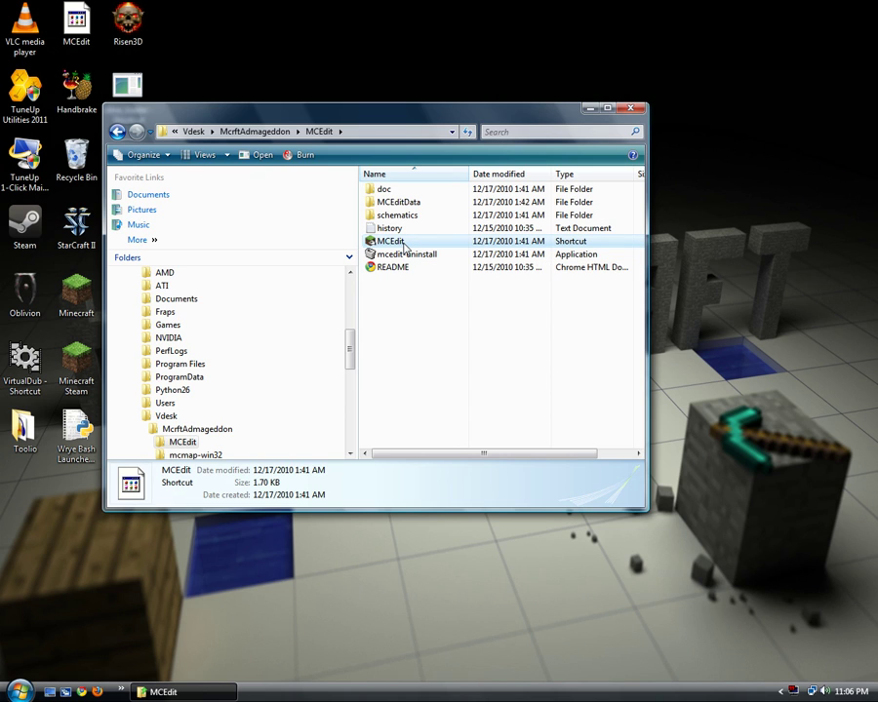
{"action": "double_click", "coordinate": [403, 245]}
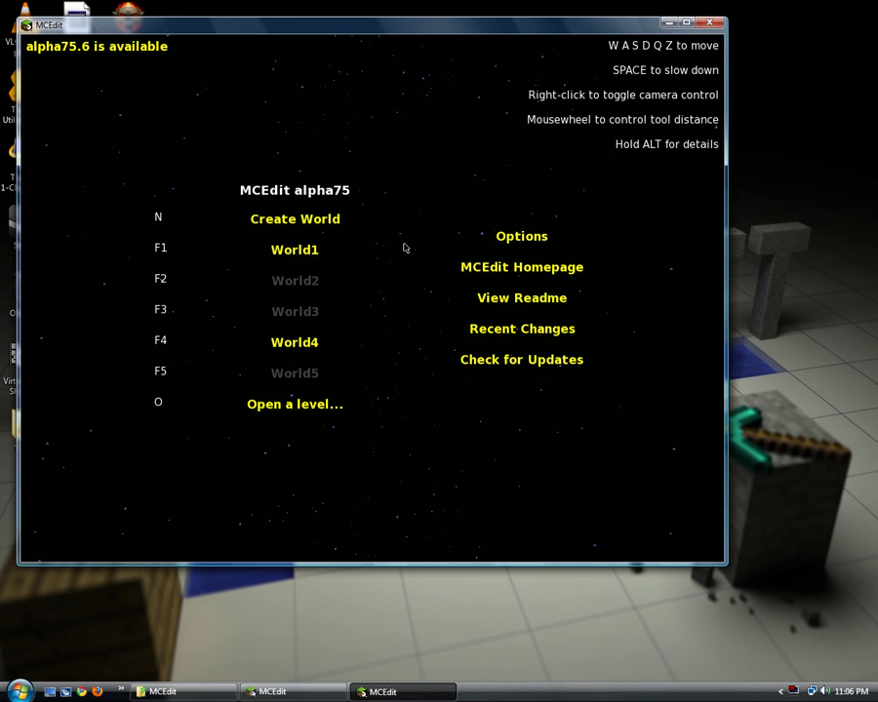
{"action": "key", "text": "F1"}
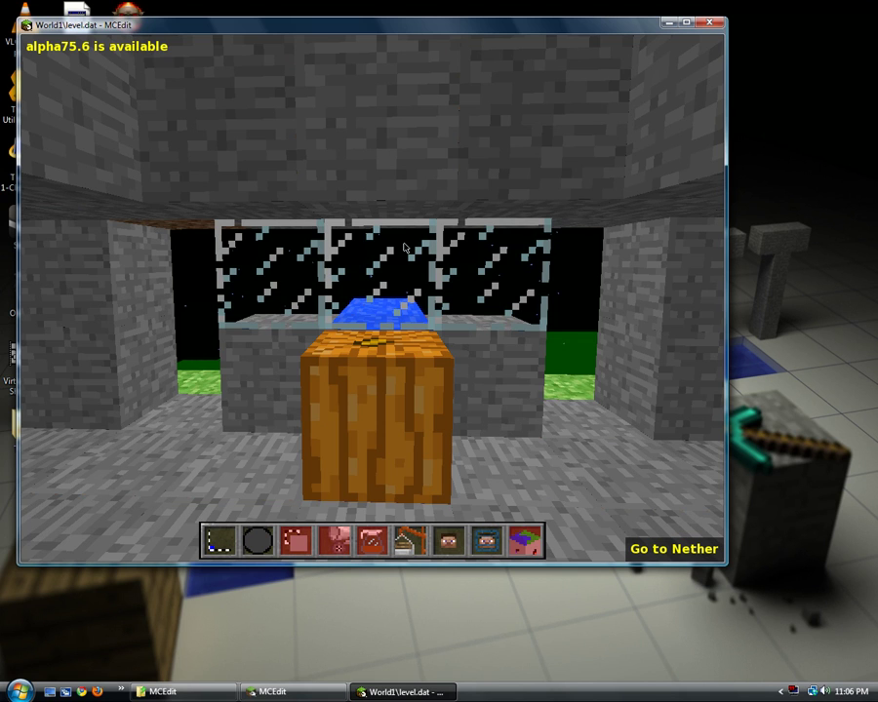
Fly around outside the starting house and examine the cliff, waterfall, trees and surrounding terrain of World1.
{"action": "key", "text": "d"}
{"action": "key", "text": "w"}
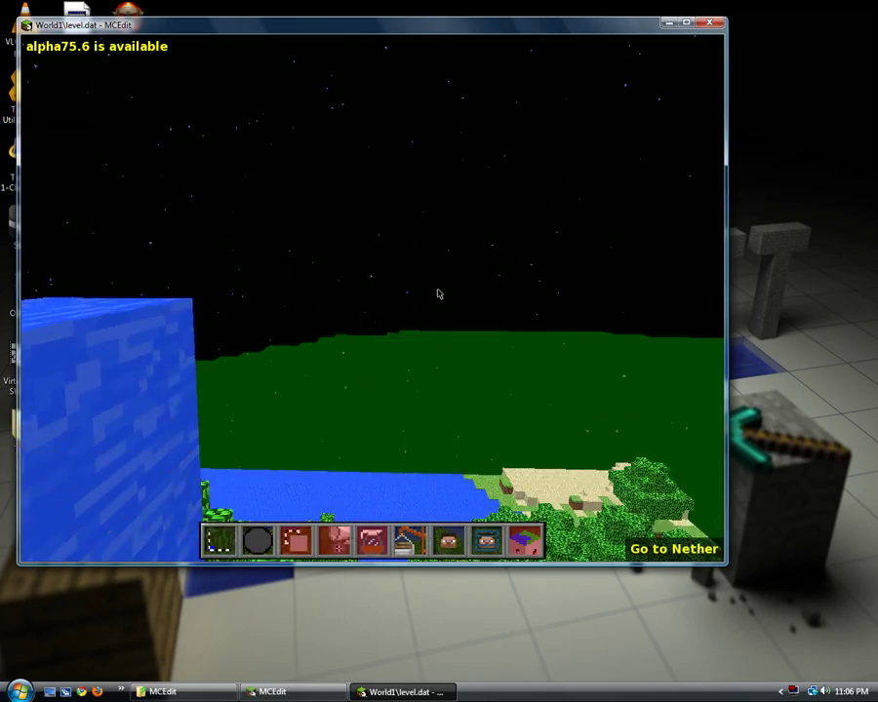
{"action": "right_click", "coordinate": [438, 293]}
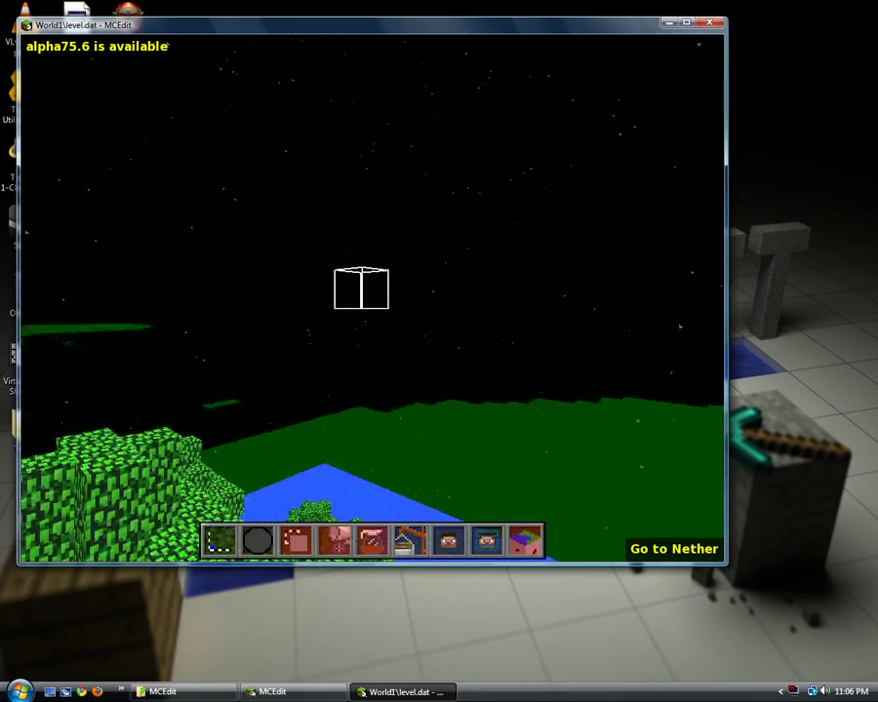
{"action": "key", "text": "s"}
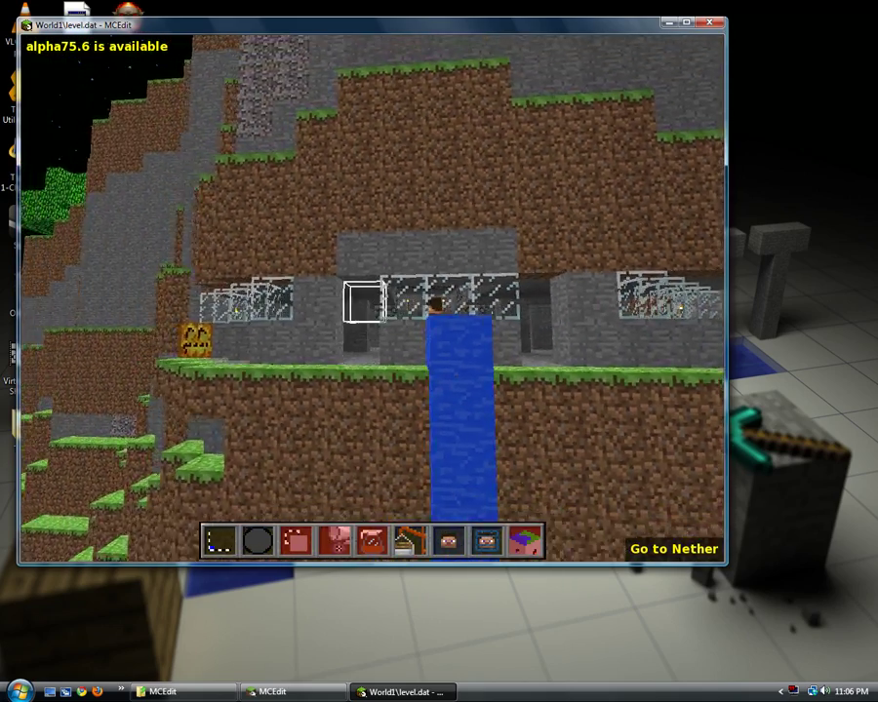
{"action": "key", "text": "k"}
{"action": "key", "text": "s"}
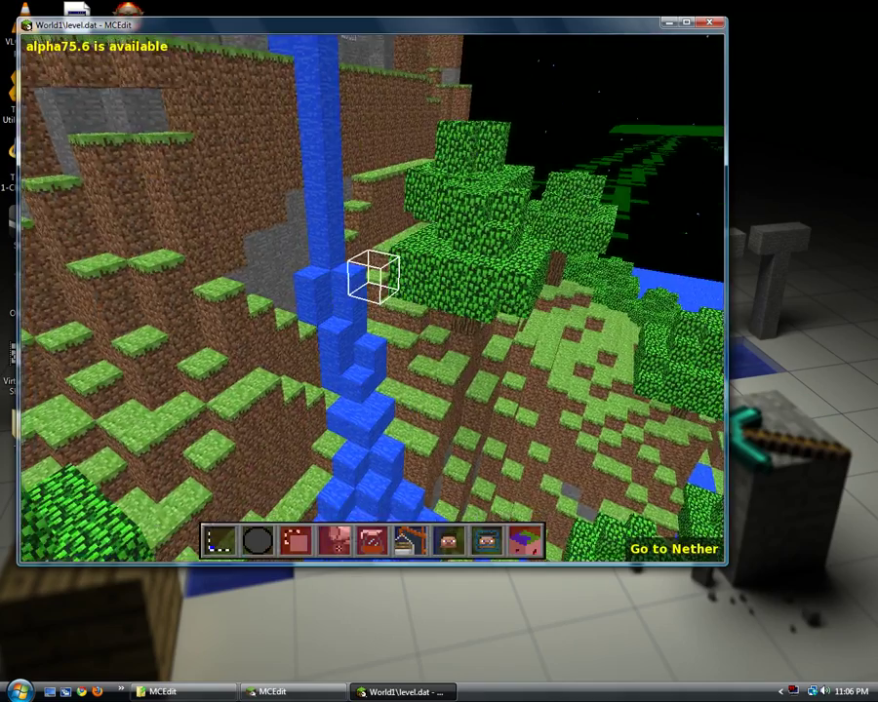
{"action": "key", "text": "i"}
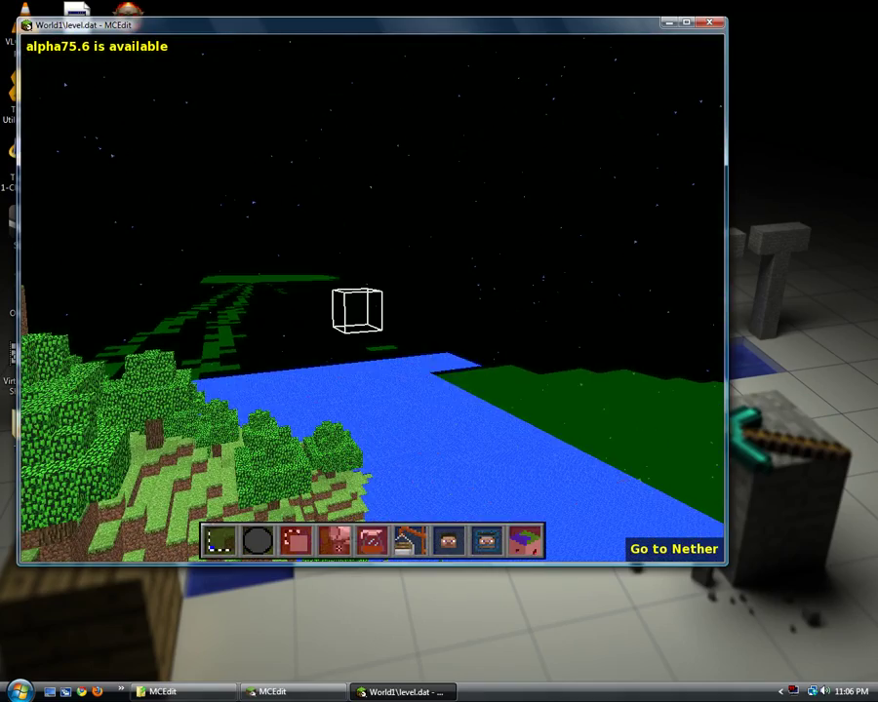
{"action": "key", "text": "l"}
{"action": "key", "text": "j"}
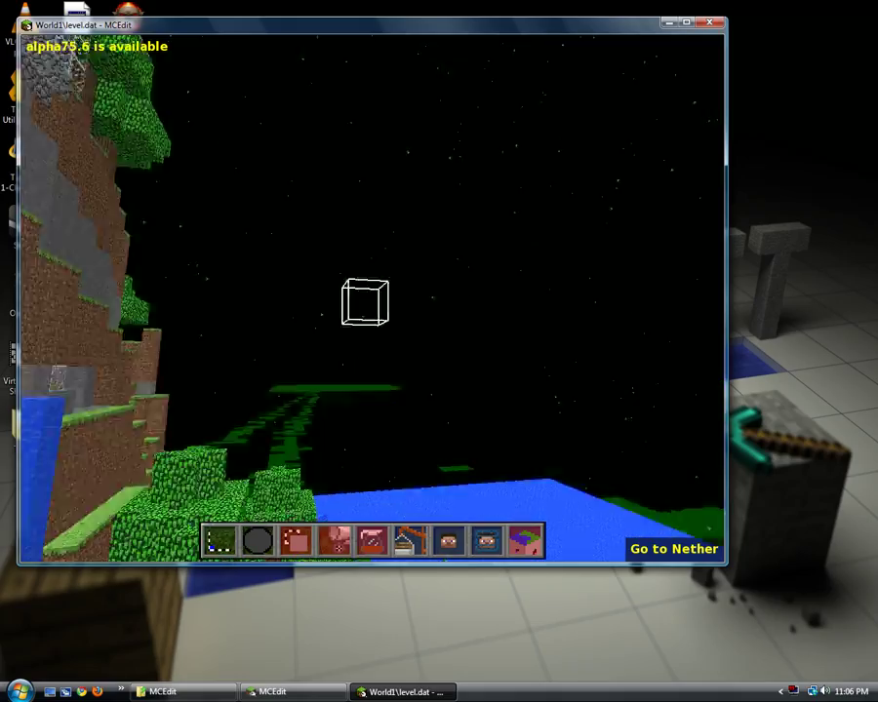
{"action": "key", "text": "l"}
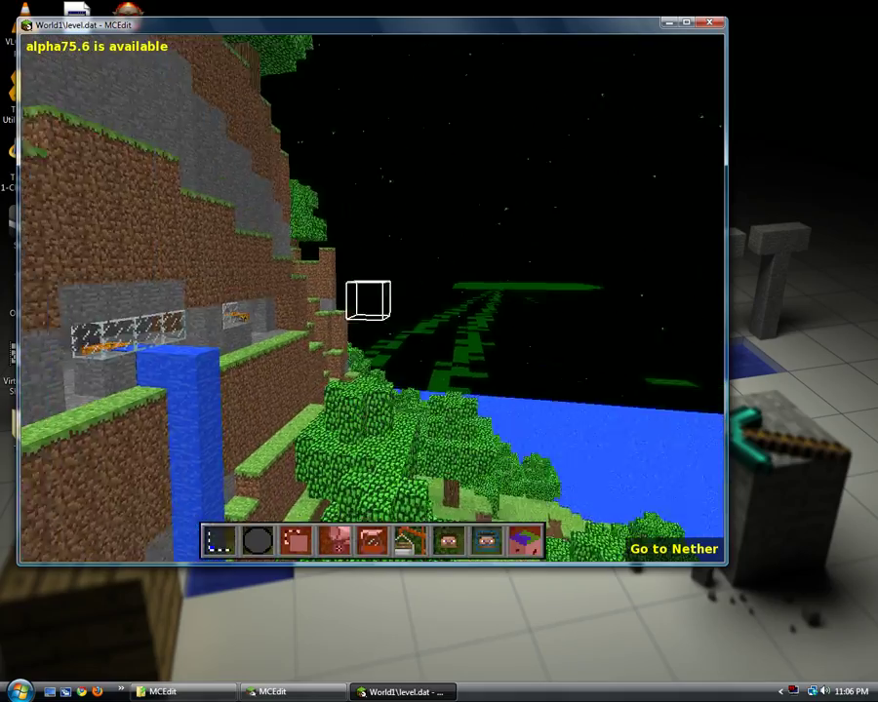
{"action": "key", "text": "w"}
{"action": "key", "text": "j"}
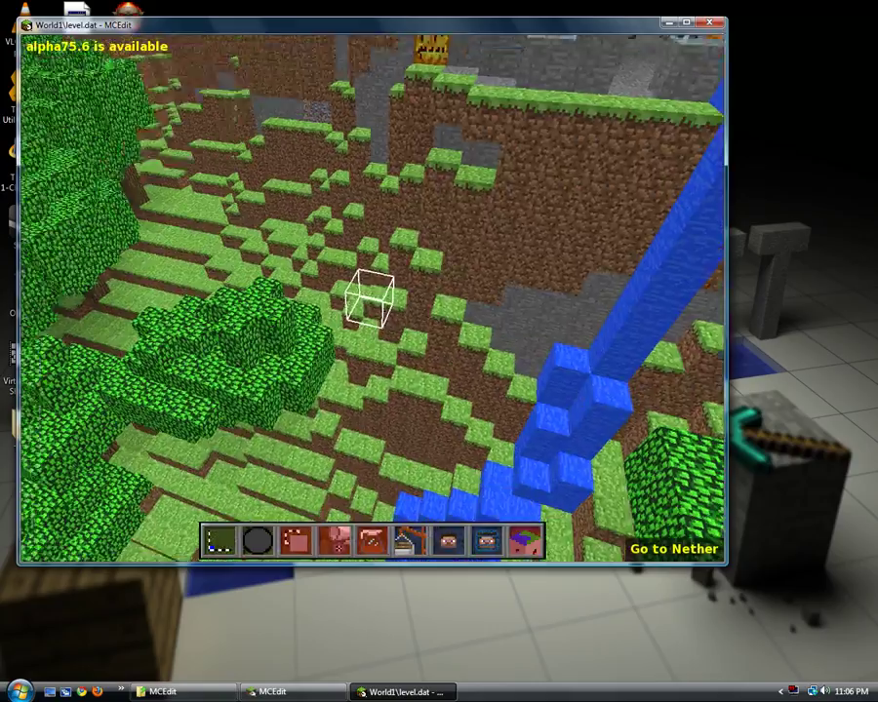
{"action": "right_click", "coordinate": [371, 298]}
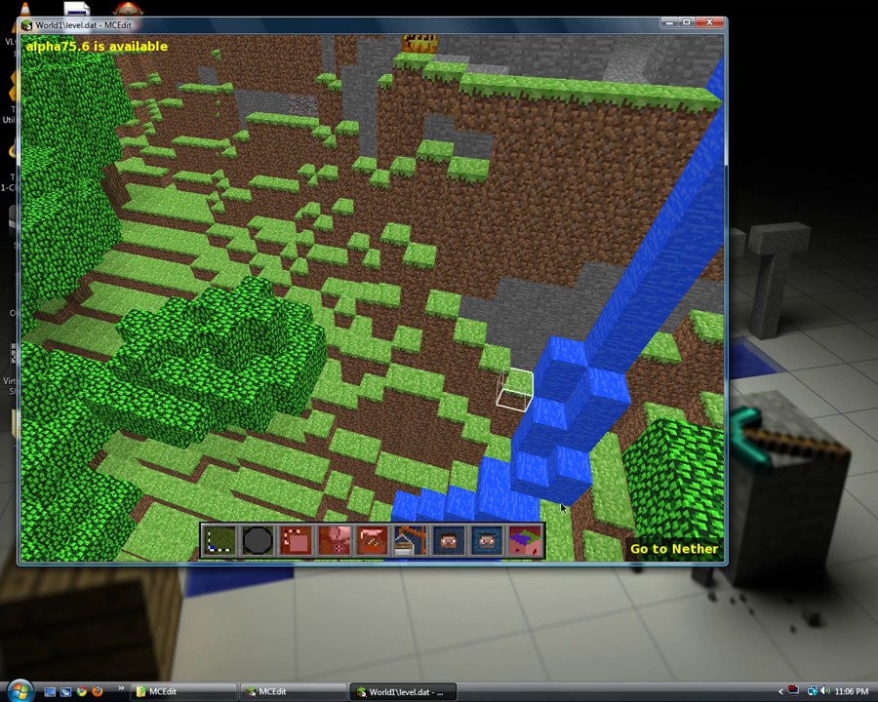
Move the world's spawn point from above the water onto the mossy cobblestone pyramid using the spawn point tool.
{"action": "left_click", "coordinate": [488, 544]}
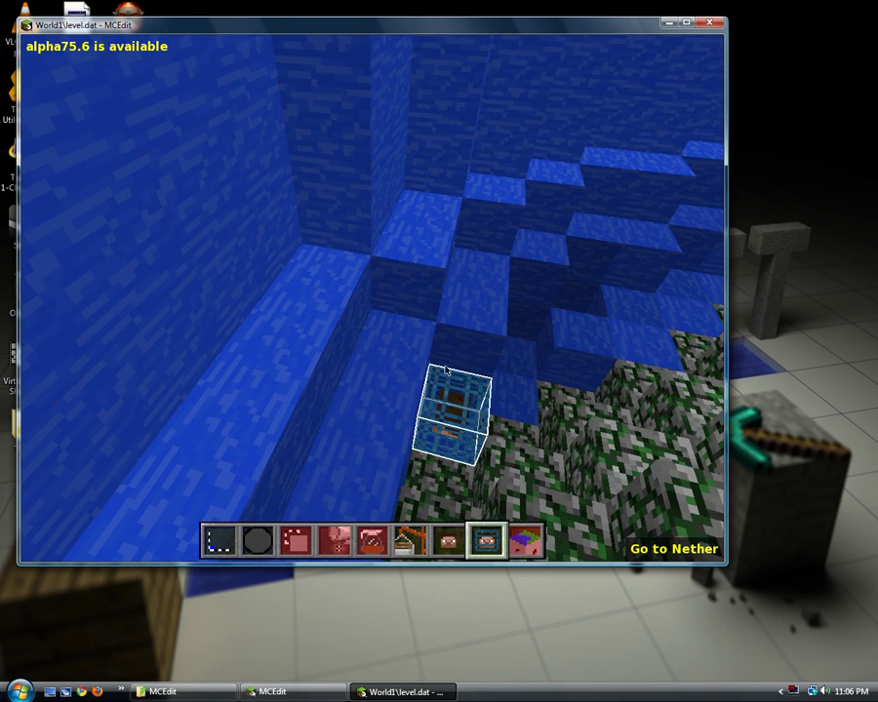
{"action": "right_click", "coordinate": [447, 372]}
{"action": "key", "text": "w"}
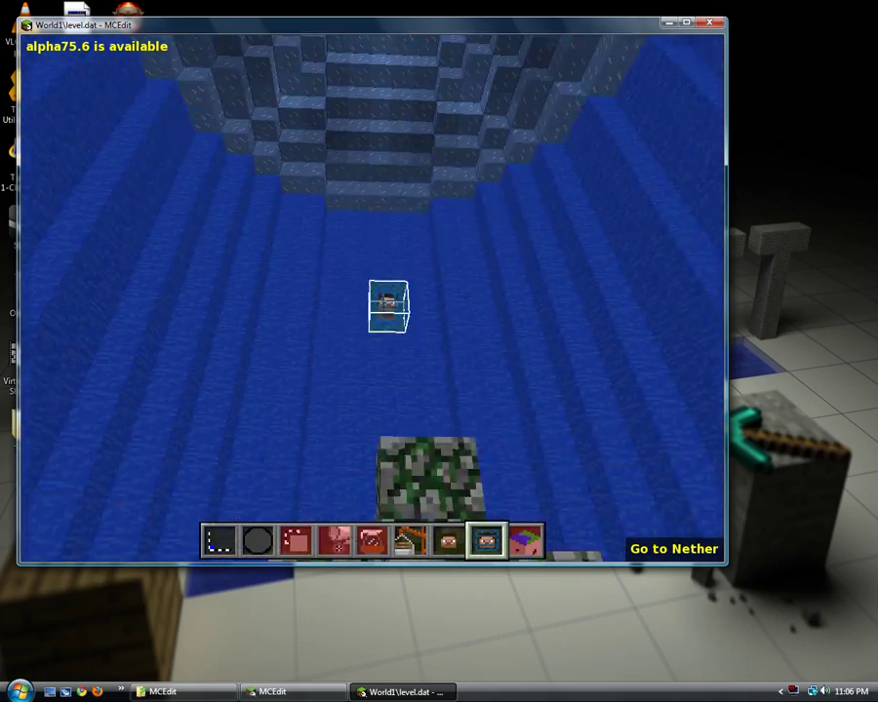
{"action": "key", "text": "w"}
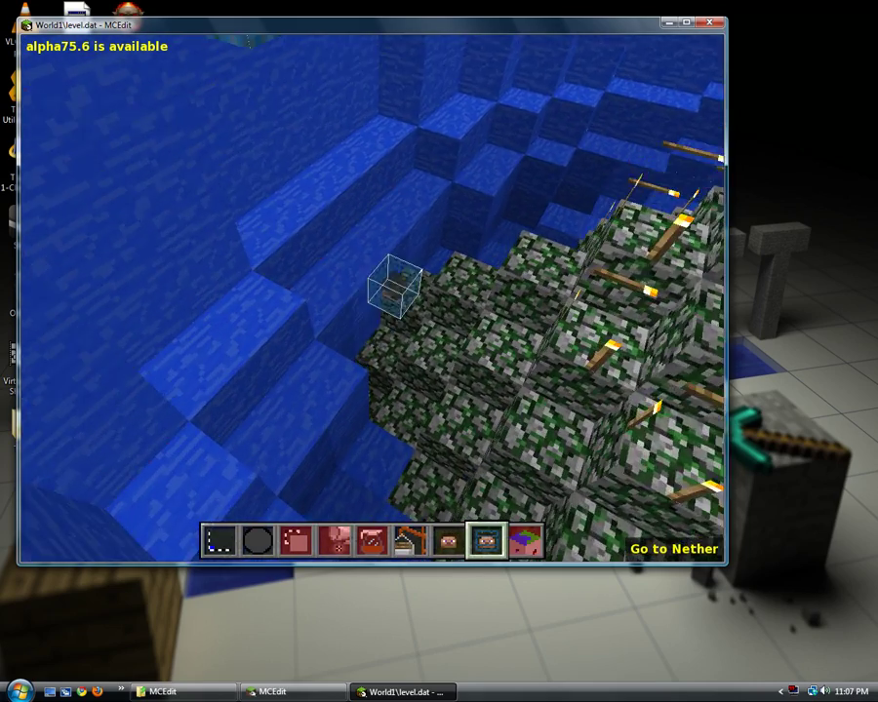
{"action": "key", "text": "s"}
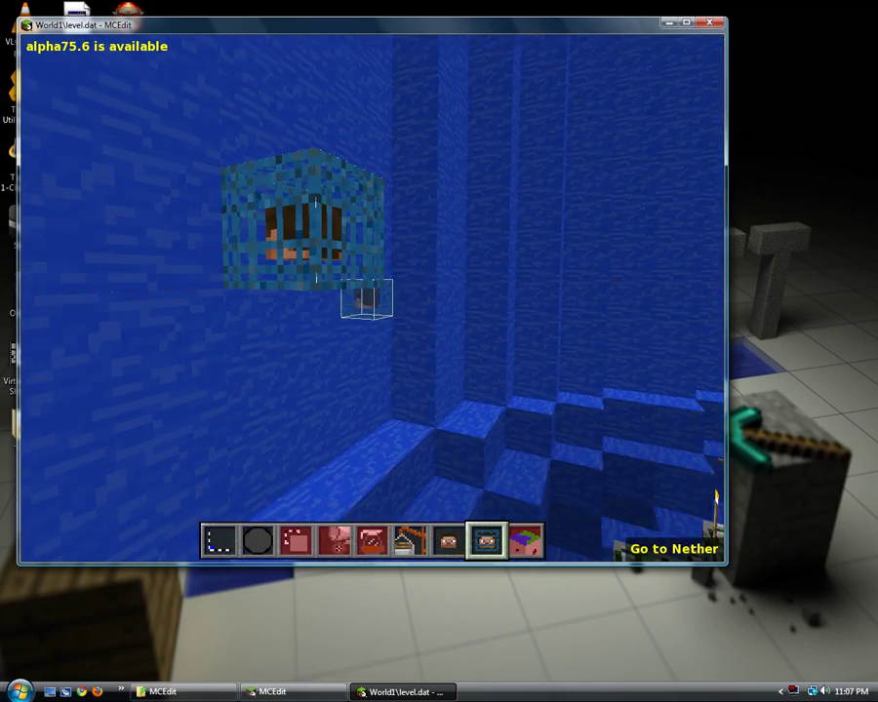
{"action": "key", "text": "w"}
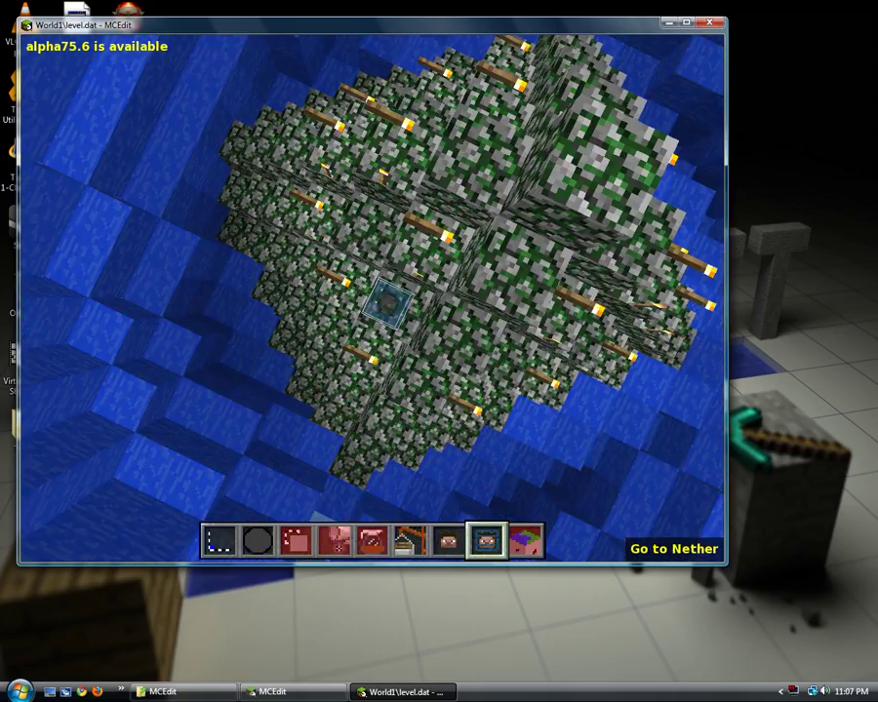
{"action": "key", "text": "w"}
{"action": "key", "text": "s"}
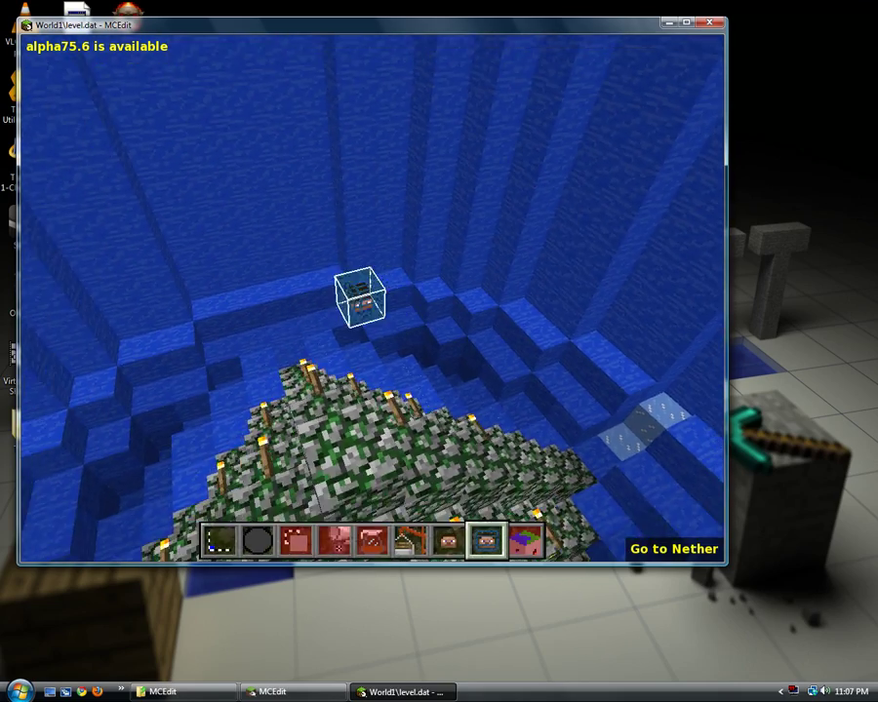
{"action": "key", "text": "w"}
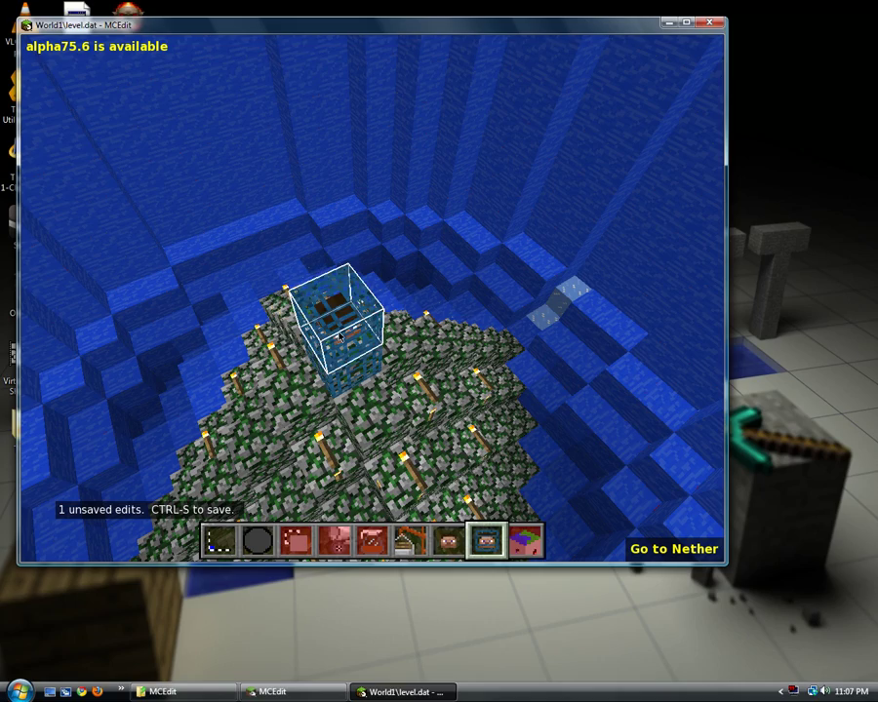
Inspect the moved spawn point, the interior of the mossy cobblestone pyramid and the surrounding dome from several angles.
{"action": "right_click", "coordinate": [339, 337]}
{"action": "key", "text": "w"}
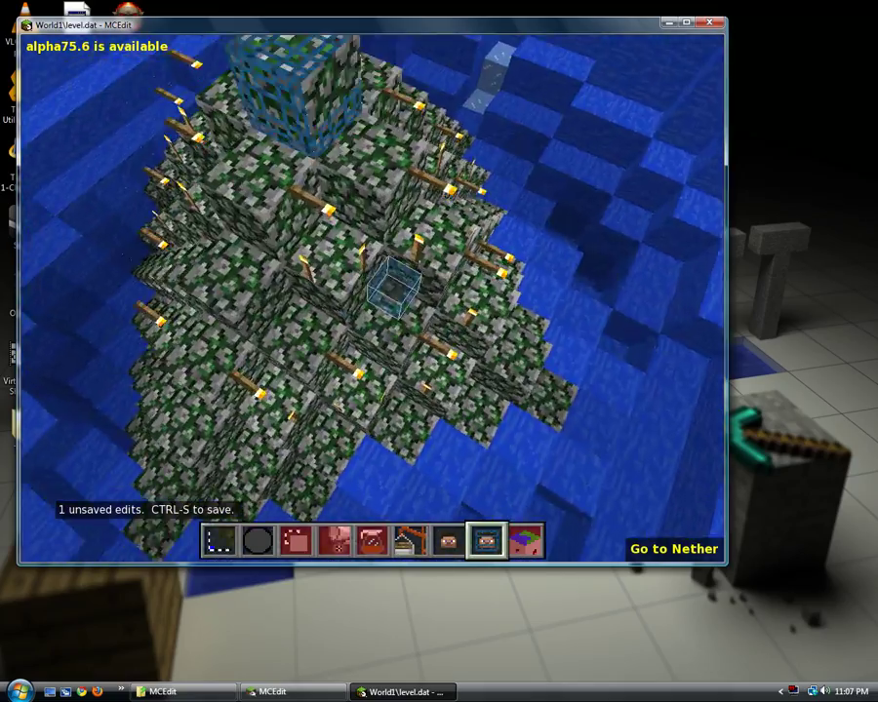
{"action": "key", "text": "w"}
{"action": "key", "text": "k"}
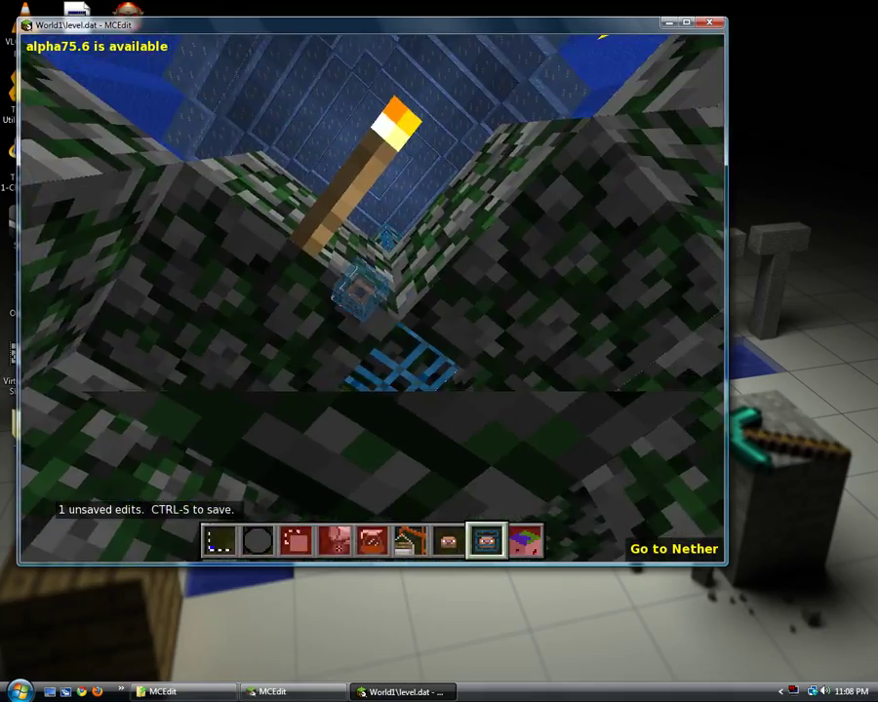
{"action": "key", "text": "l"}
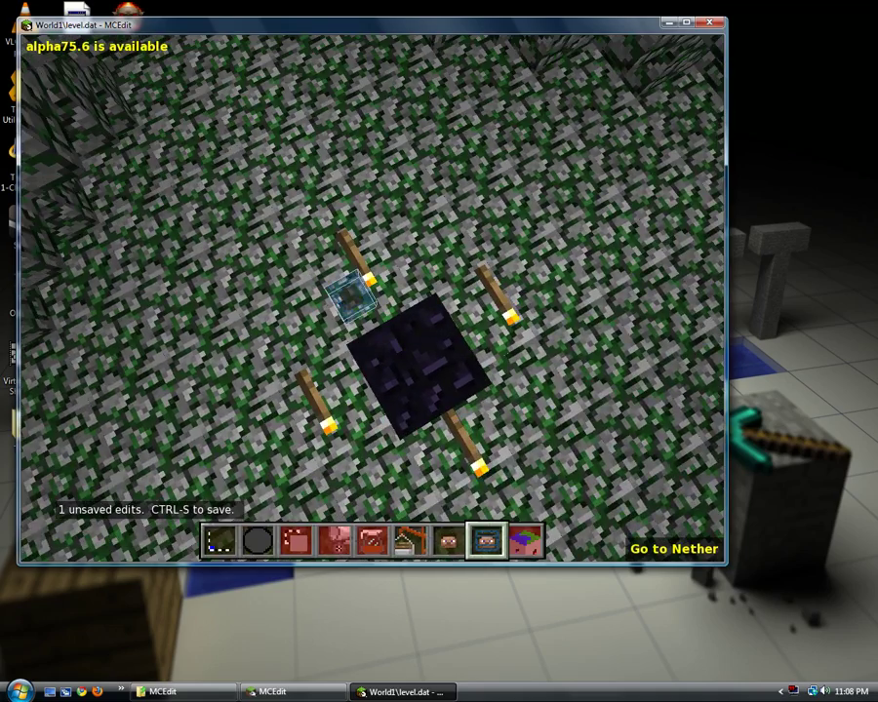
{"action": "key", "text": "w"}
{"action": "key", "text": "w"}
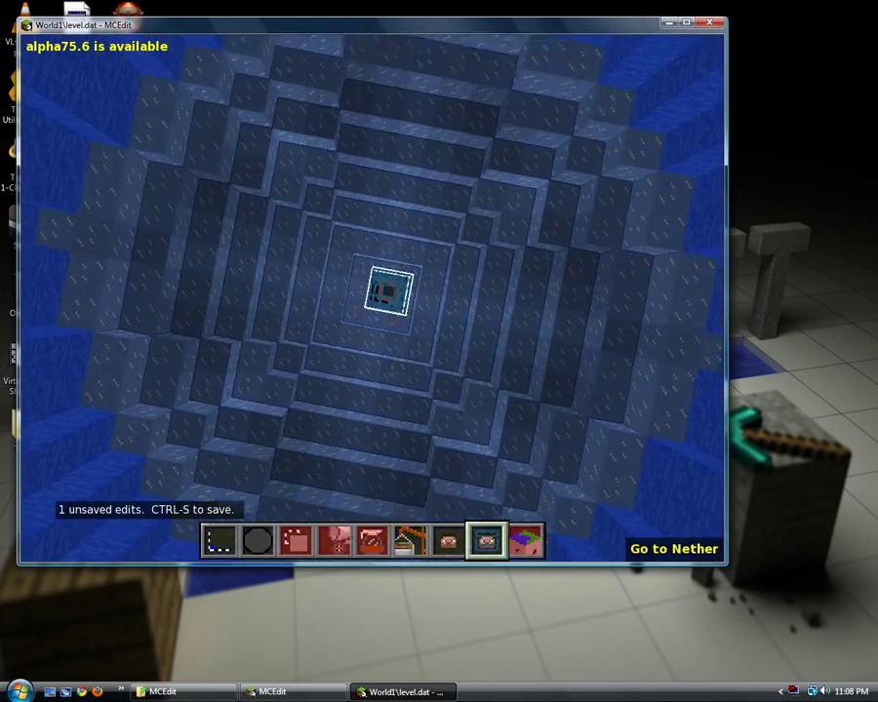
{"action": "key", "text": "s"}
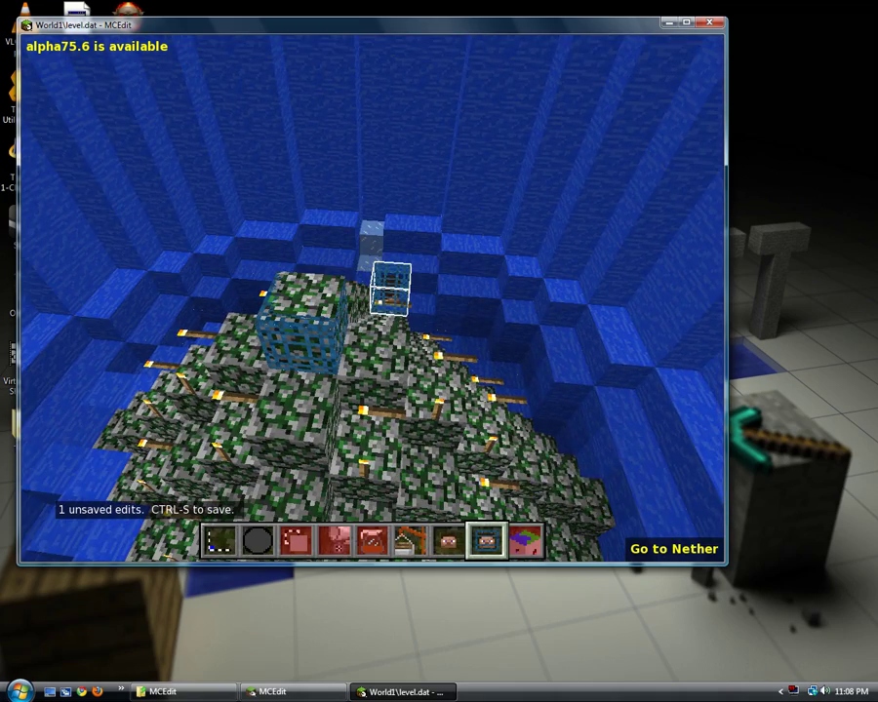
{"action": "left_click", "coordinate": [373, 298]}
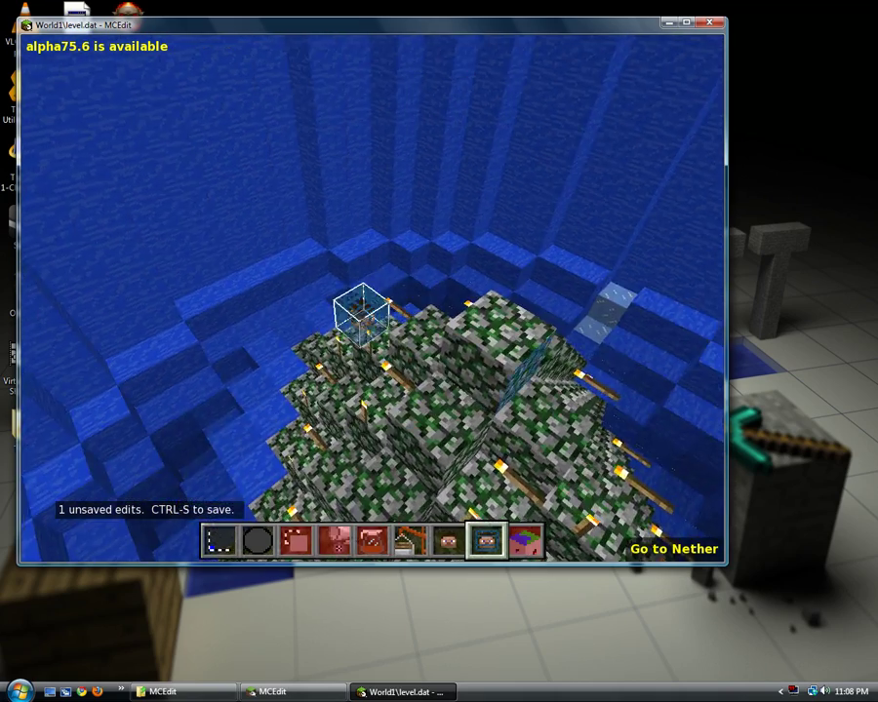
{"action": "key", "text": "d"}
{"action": "key", "text": "d"}
{"action": "right_click", "coordinate": [374, 298]}
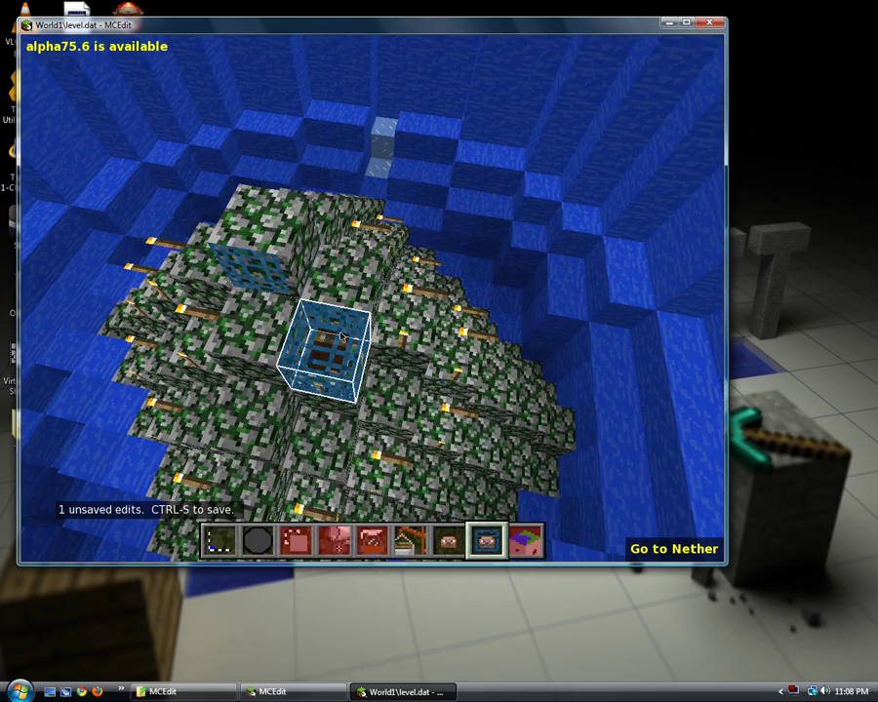
Save the spawn point edit to World1 and quit MCEdit.
{"action": "key", "text": "Escape"}
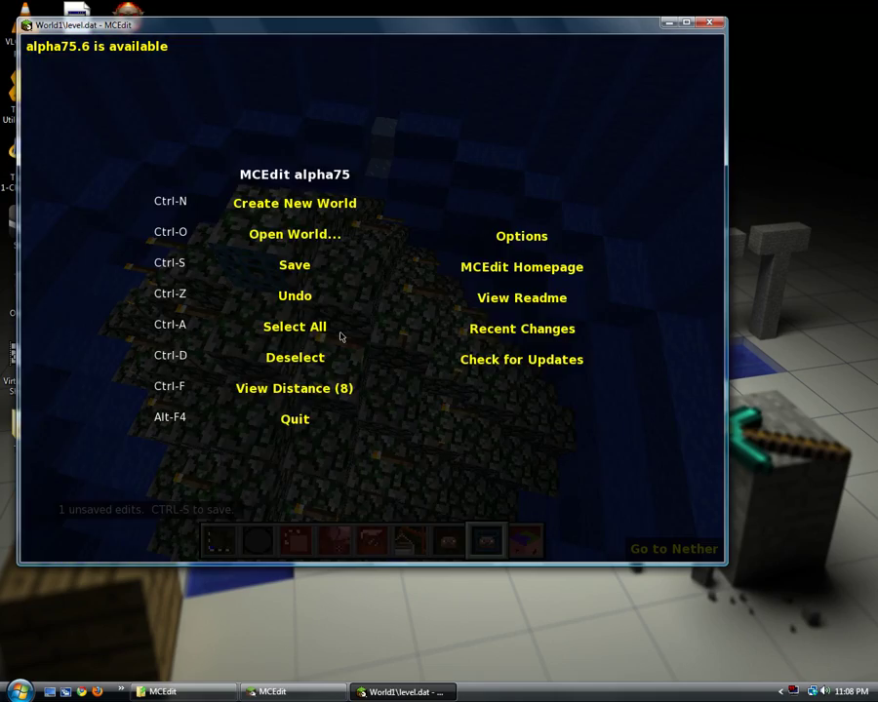
{"action": "key", "text": "ctrl+s"}
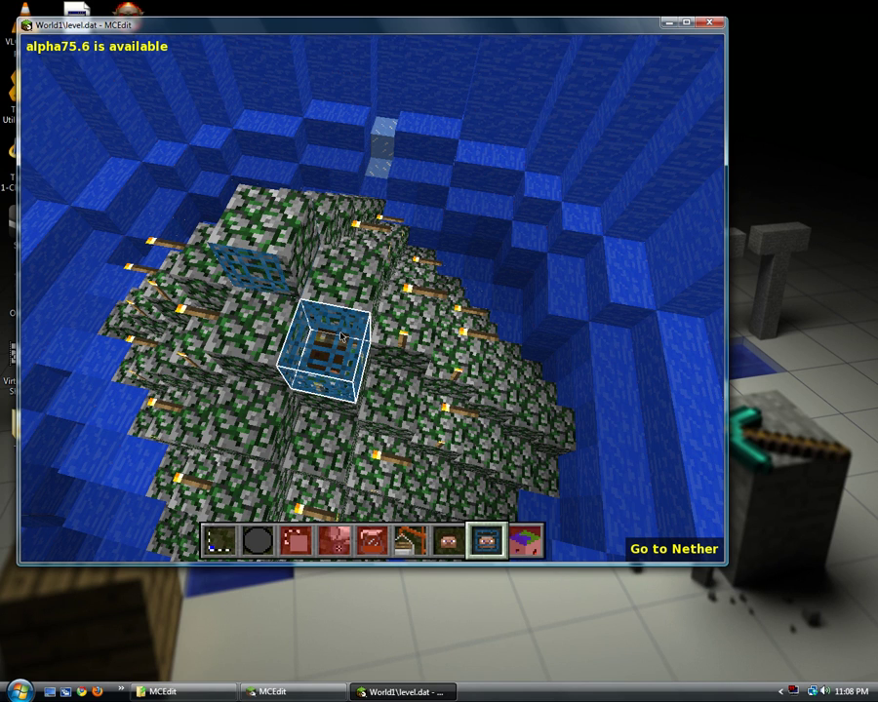
{"action": "key", "text": "alt+F4"}
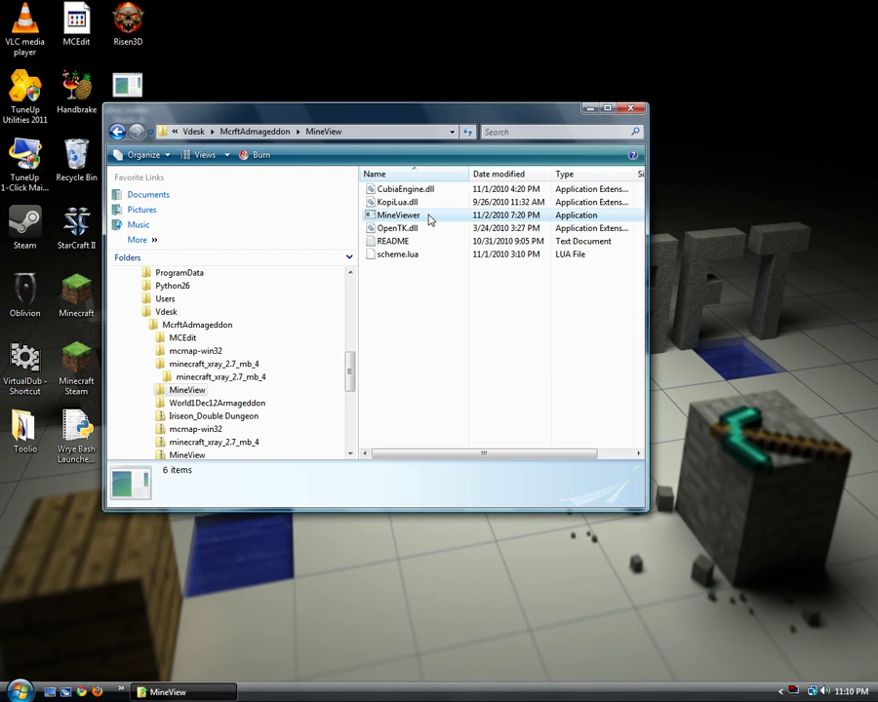
Open World 1 in MineViewer from the MineView folder and maximize the viewer window.
{"action": "left_click", "coordinate": [427, 217]}
{"action": "right_click", "coordinate": [429, 216]}
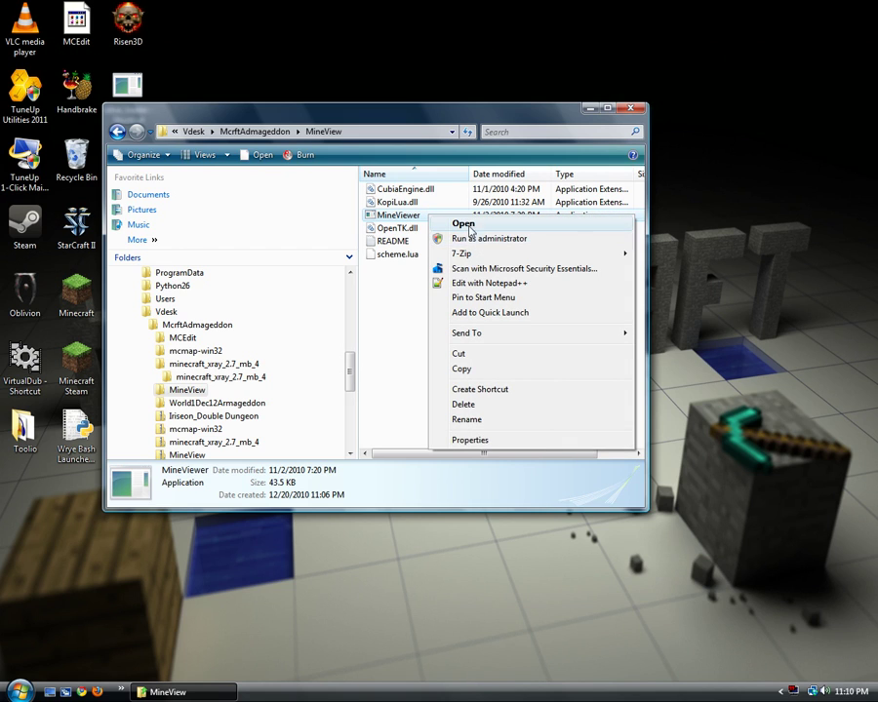
{"action": "left_click", "coordinate": [466, 224]}
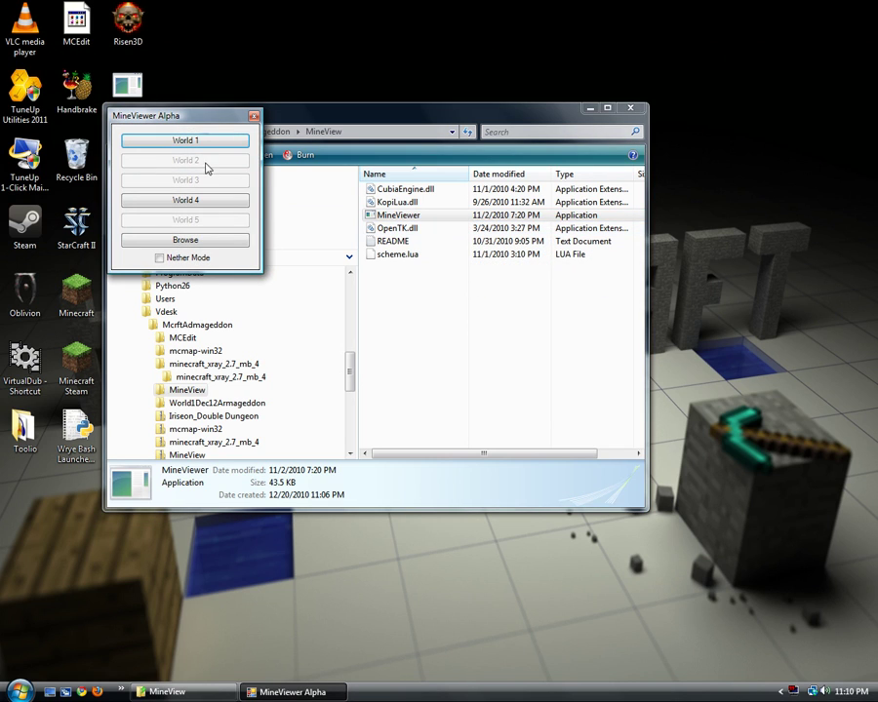
{"action": "left_click", "coordinate": [184, 141]}
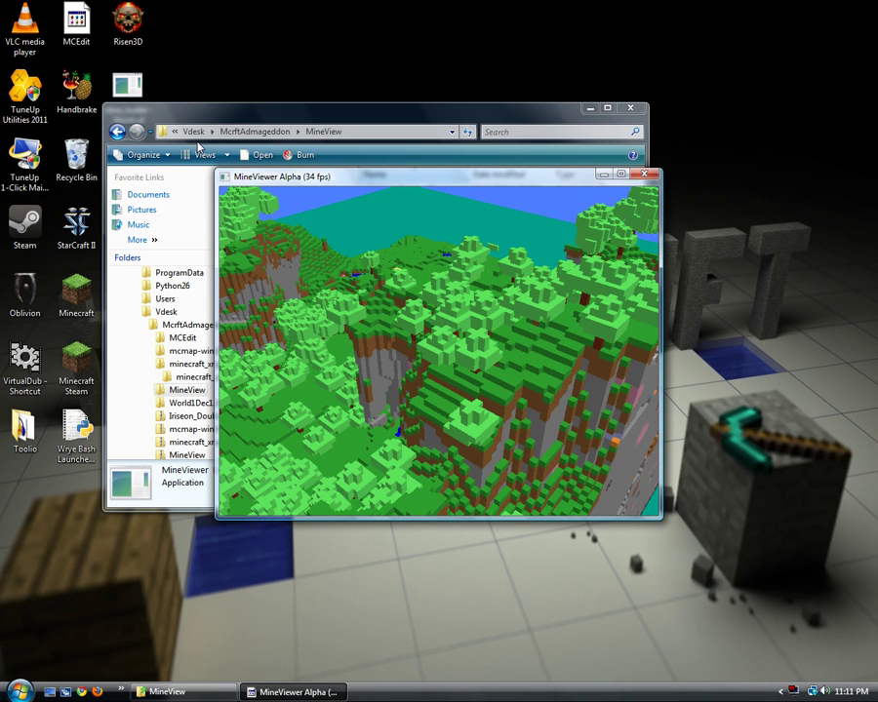
{"action": "left_click_drag", "start_coordinate": [441, 185], "coordinate": [404, 256]}
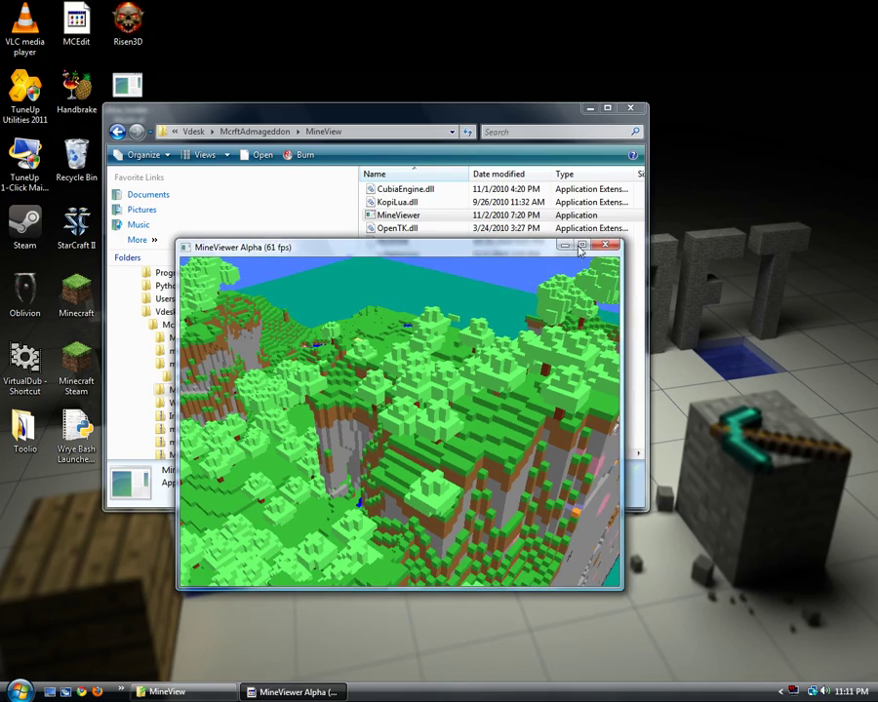
{"action": "left_click", "coordinate": [582, 248]}
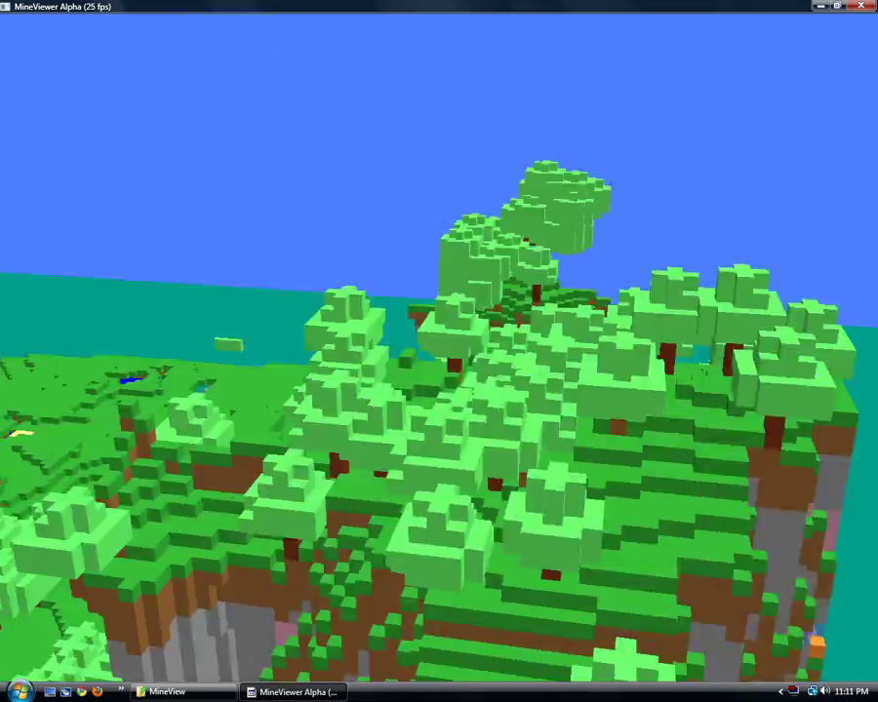
Explore the terrain up close, examining the waterfall, the exposed stone cliffs and the surrounding wooded hills.
{"action": "key", "text": "s"}
{"action": "key", "text": "a"}
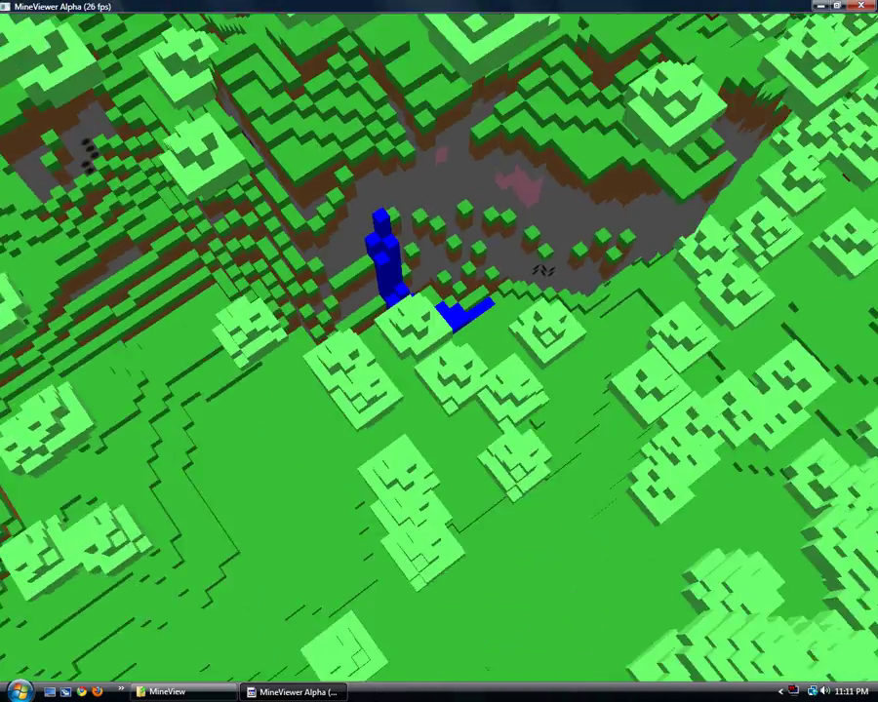
{"action": "key", "text": "w"}
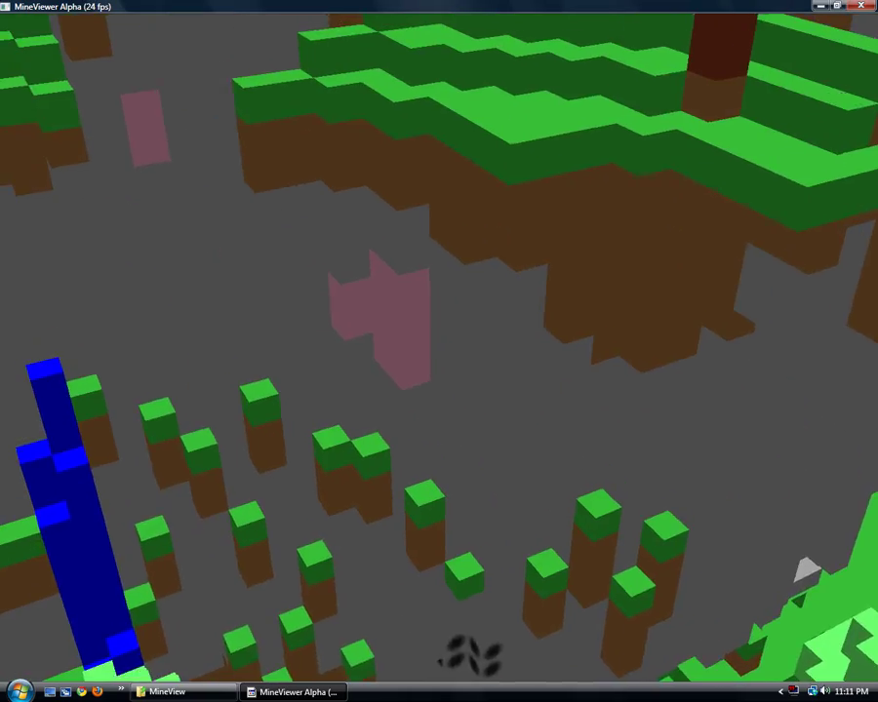
{"action": "key", "text": "w"}
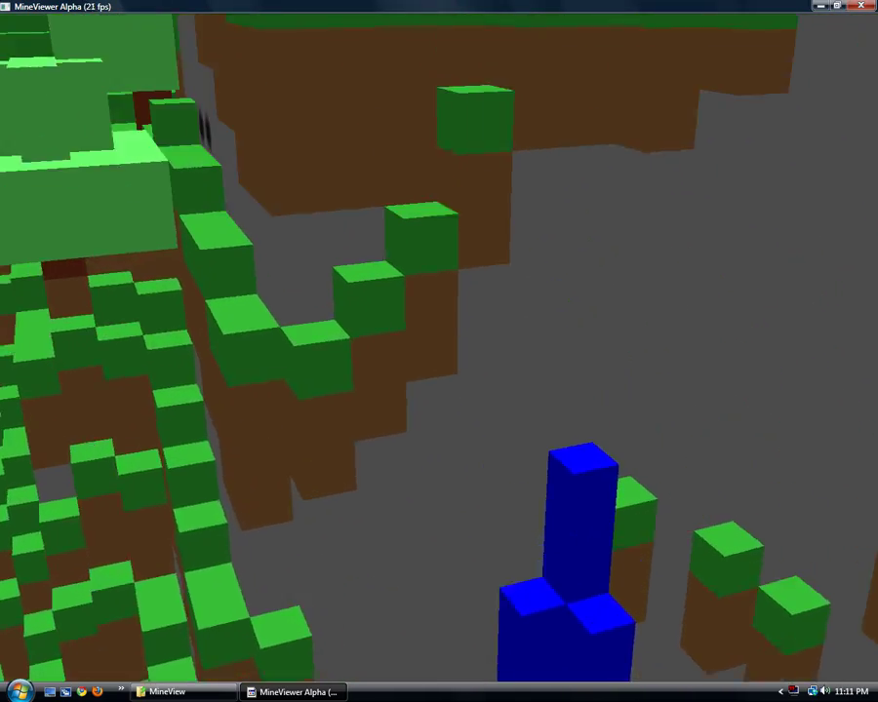
{"action": "key", "text": "w"}
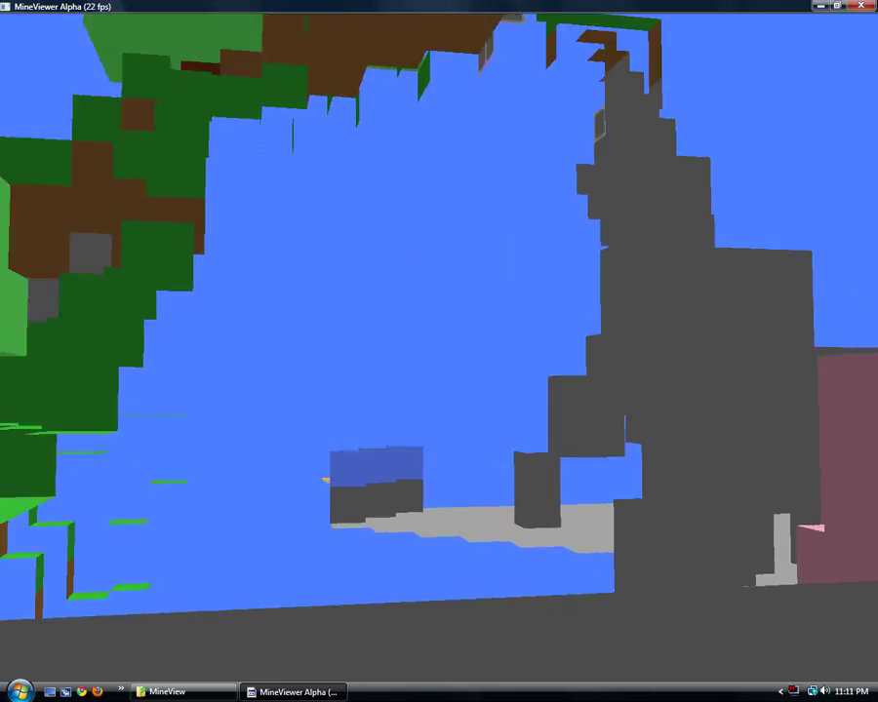
{"action": "key", "text": "w"}
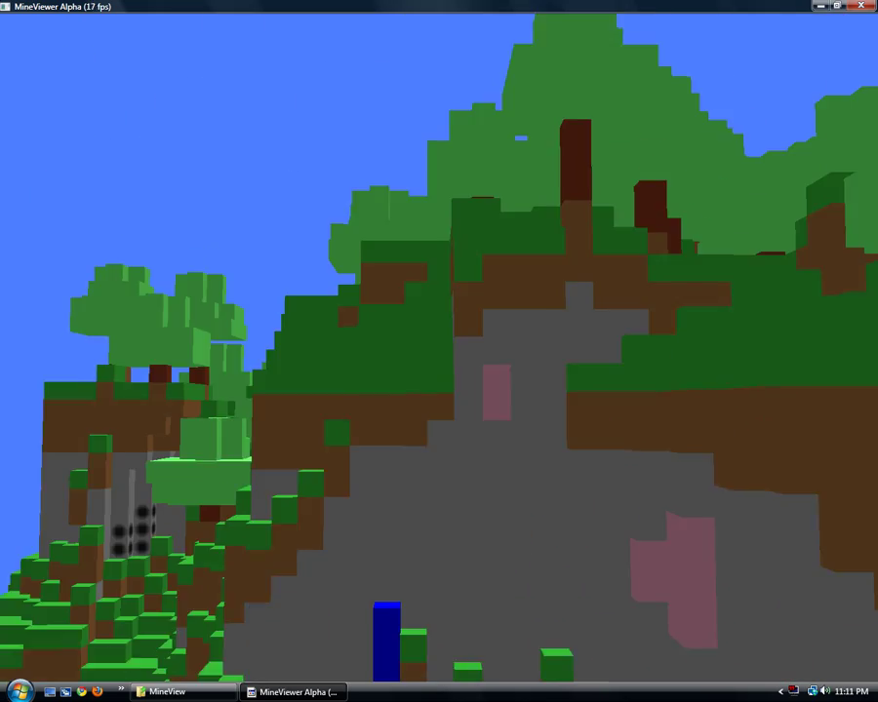
{"action": "key", "text": "w"}
{"action": "key", "text": "w"}
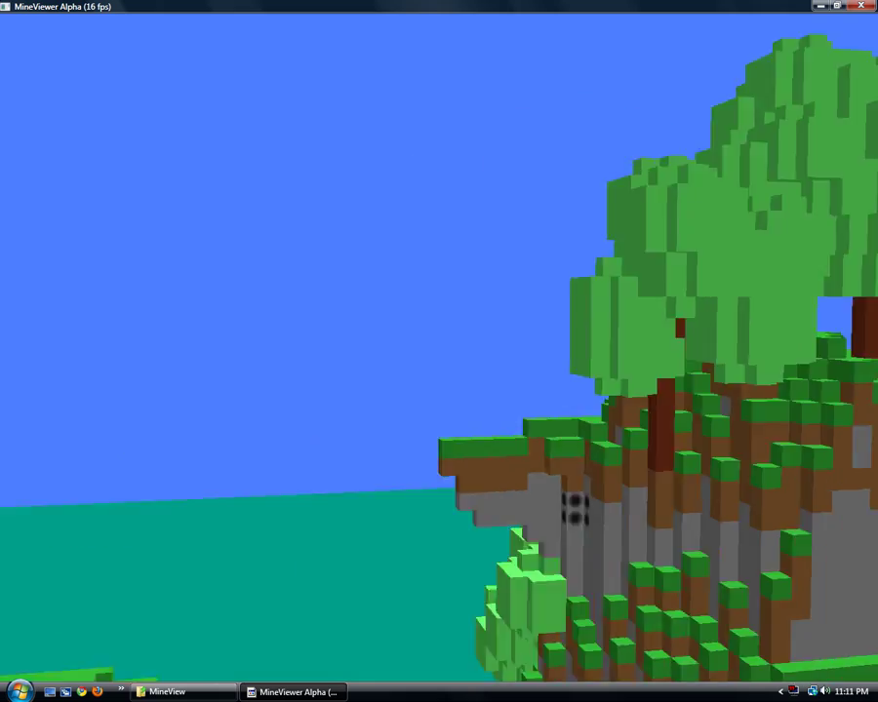
{"action": "key", "text": "w"}
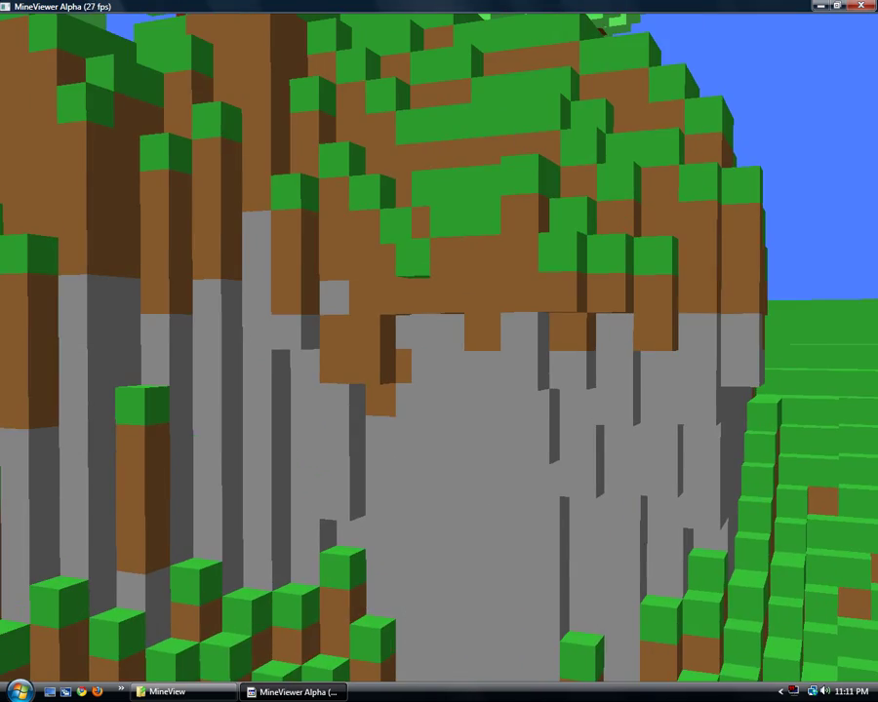
{"action": "key", "text": "w"}
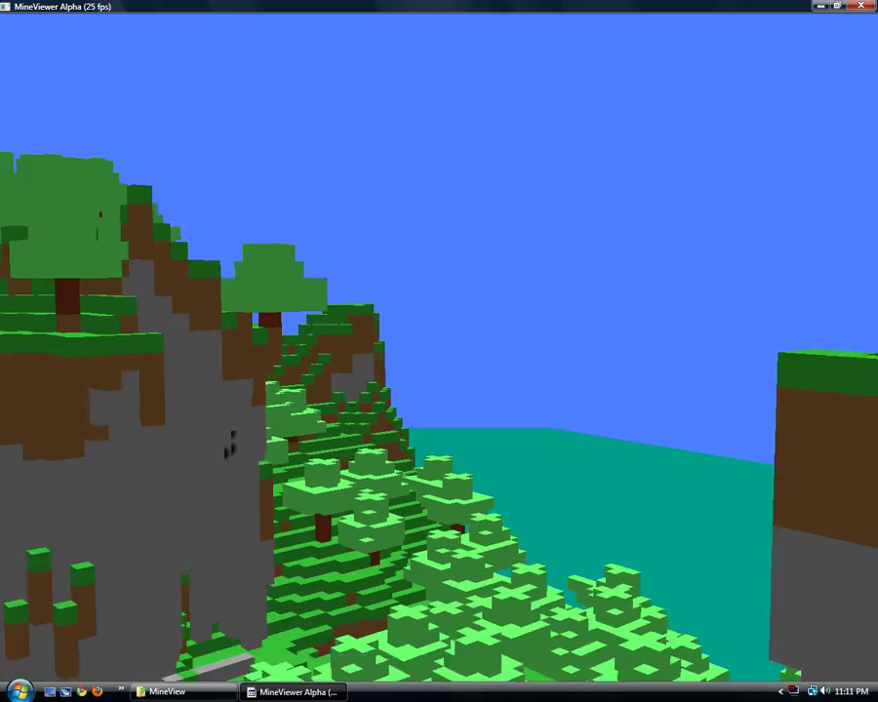
{"action": "key", "text": "w"}
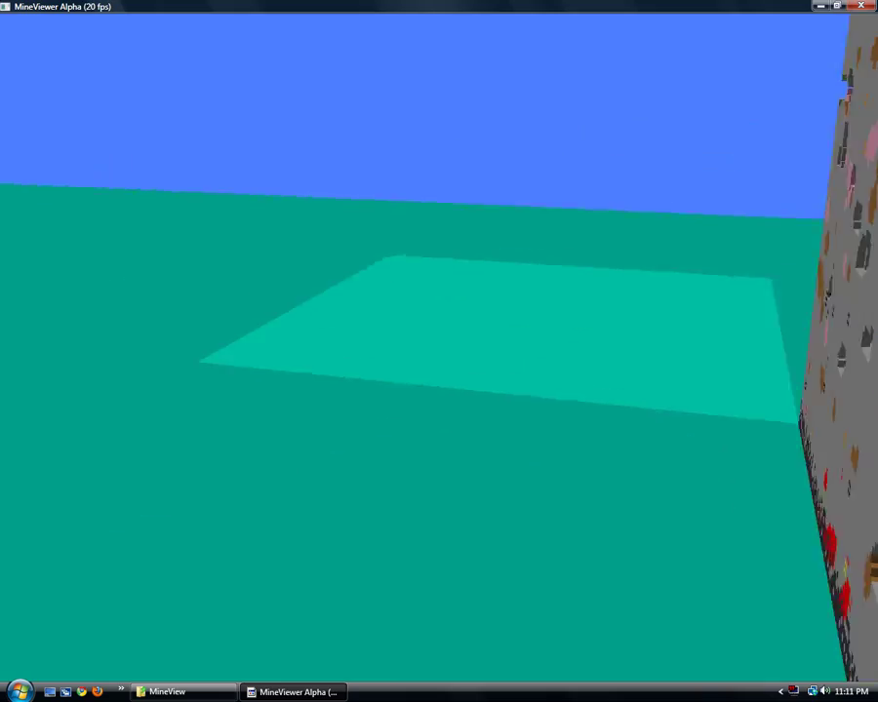
View the entire loaded terrain block from outside, examining its cutaway sides and its surface from above.
{"action": "key", "text": "s"}
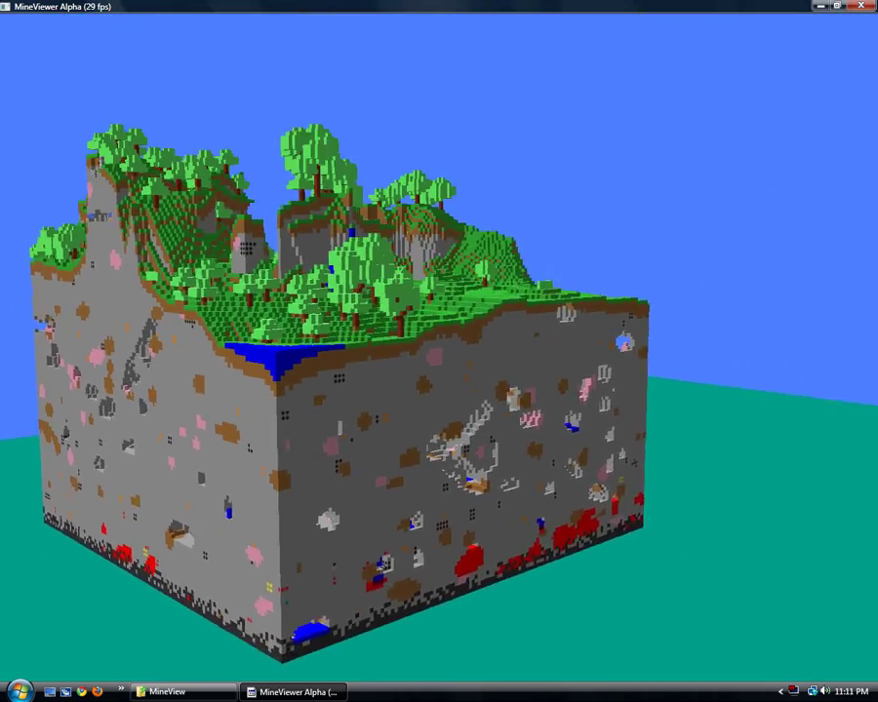
{"action": "key", "text": "d"}
{"action": "key", "text": "d"}
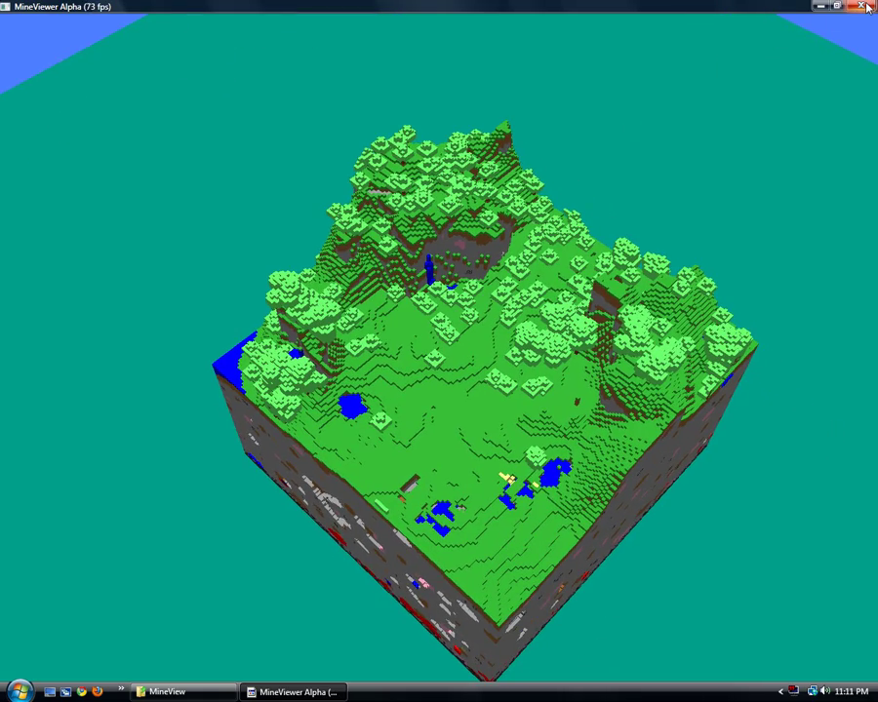
{"action": "key", "text": "w"}
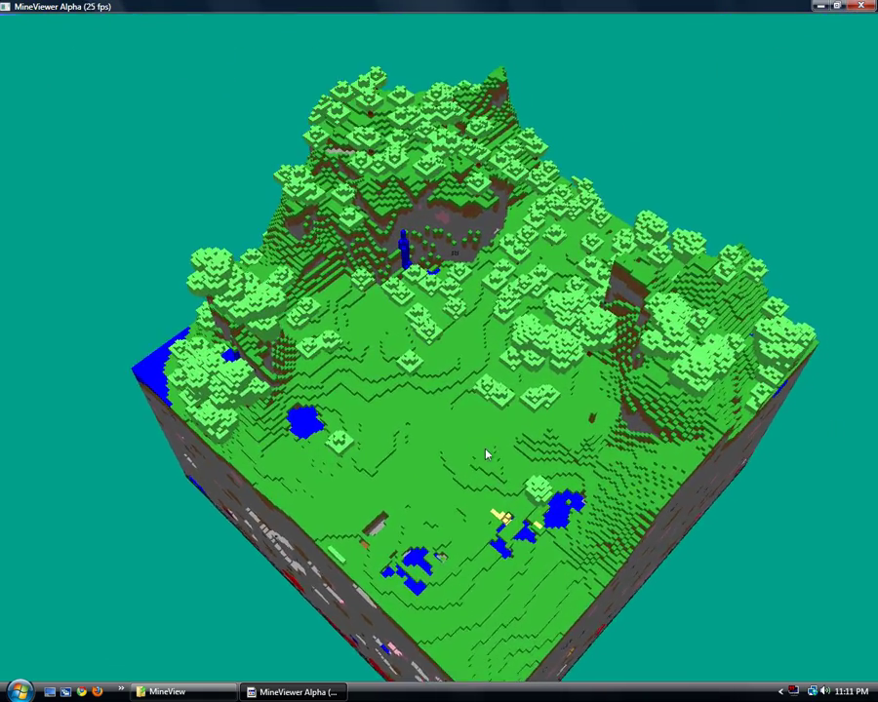
{"action": "left_click_drag", "start_coordinate": [485, 455], "coordinate": [463, 414]}
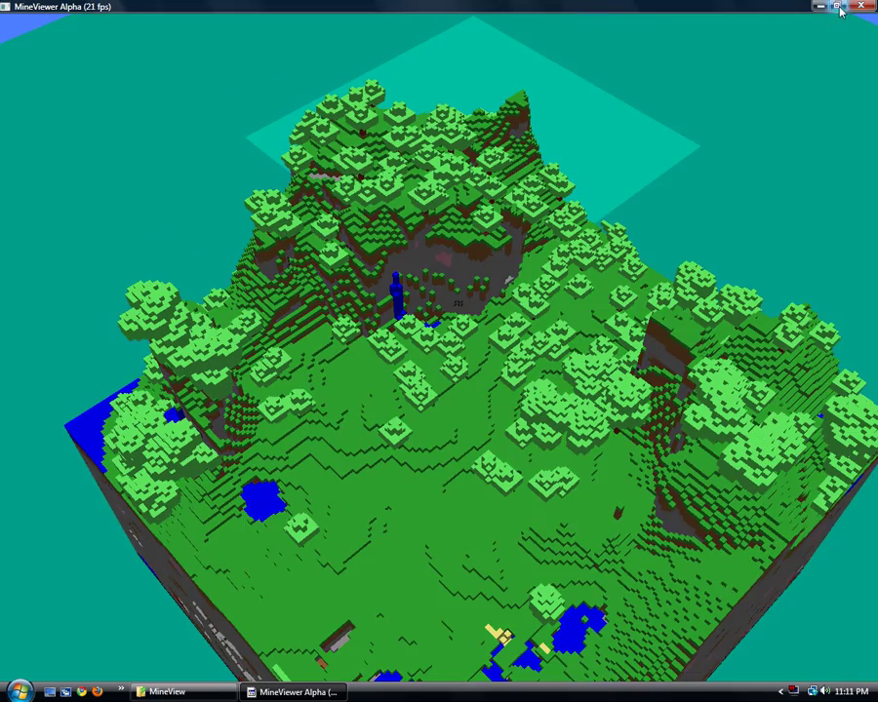
Load additional map sections adjoining the terrain, including the empty section beside its cutaway edge.
{"action": "left_click", "coordinate": [838, 7]}
{"action": "left_click", "coordinate": [583, 245]}
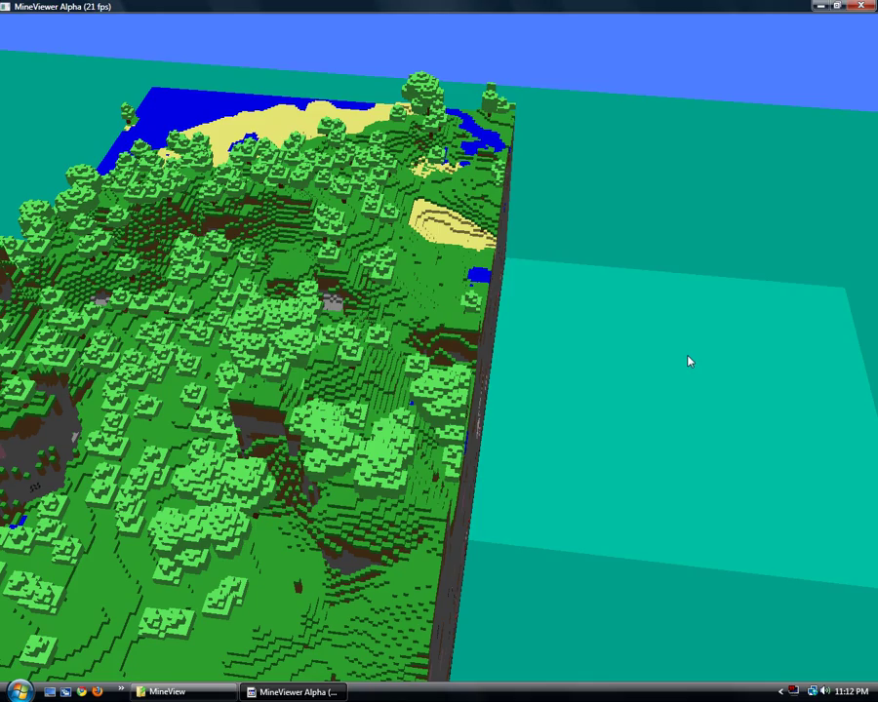
{"action": "left_click", "coordinate": [686, 360]}
{"action": "key", "text": "d"}
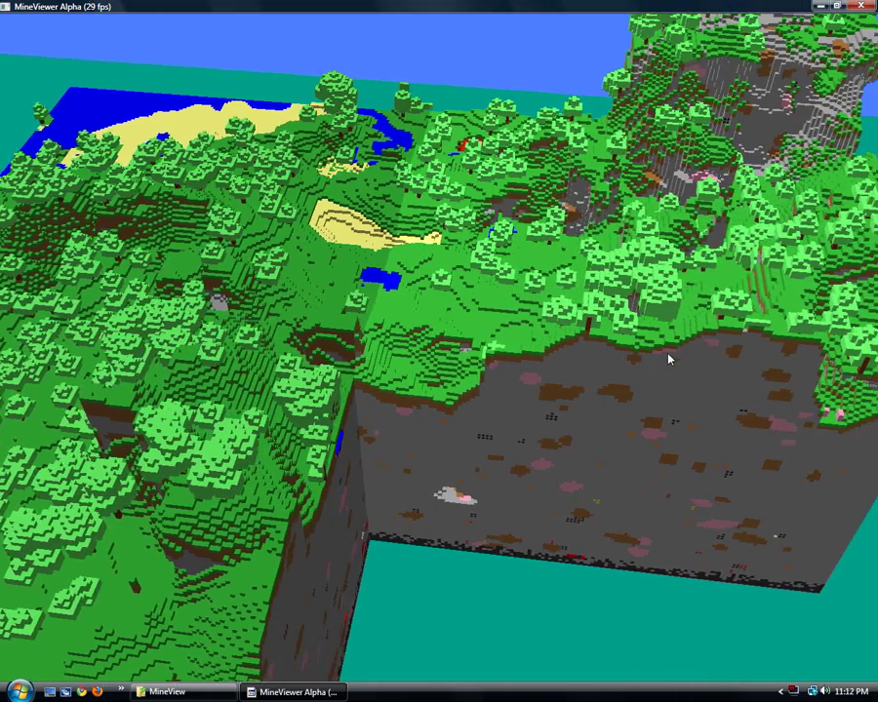
Examine the expanded terrain's forests and cliffs, and the ore deposits and cave openings exposed in its cutaway walls.
{"action": "key", "text": "space"}
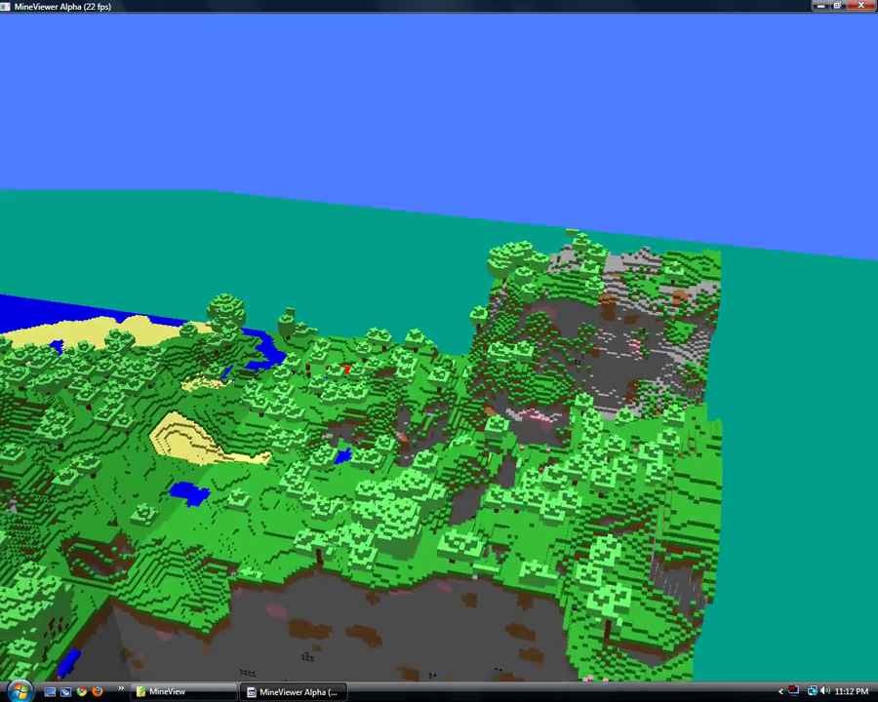
{"action": "key", "text": "d"}
{"action": "key", "text": "w"}
{"action": "key", "text": "w"}
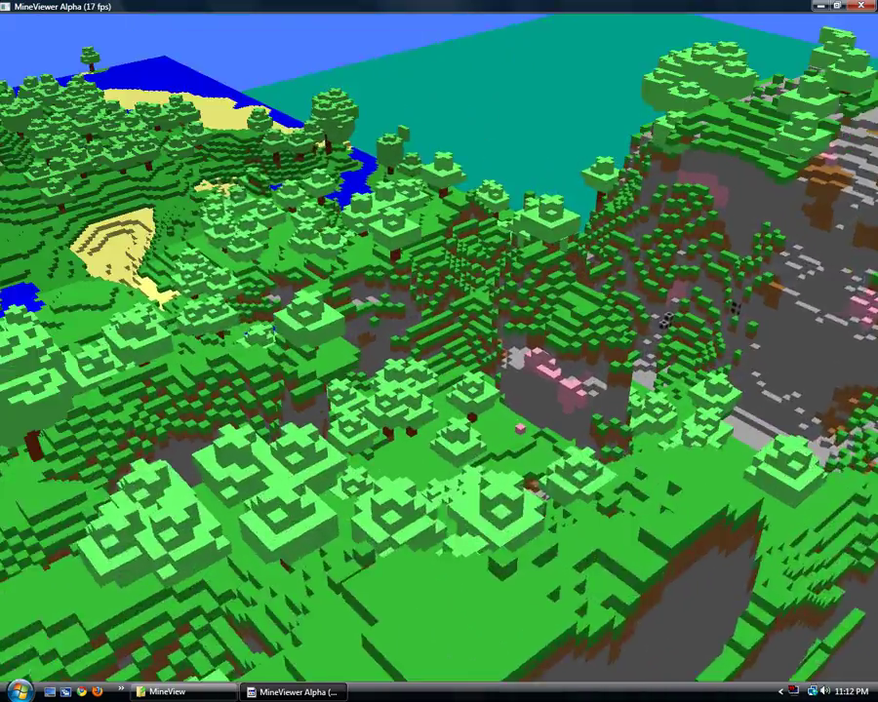
{"action": "key", "text": "w"}
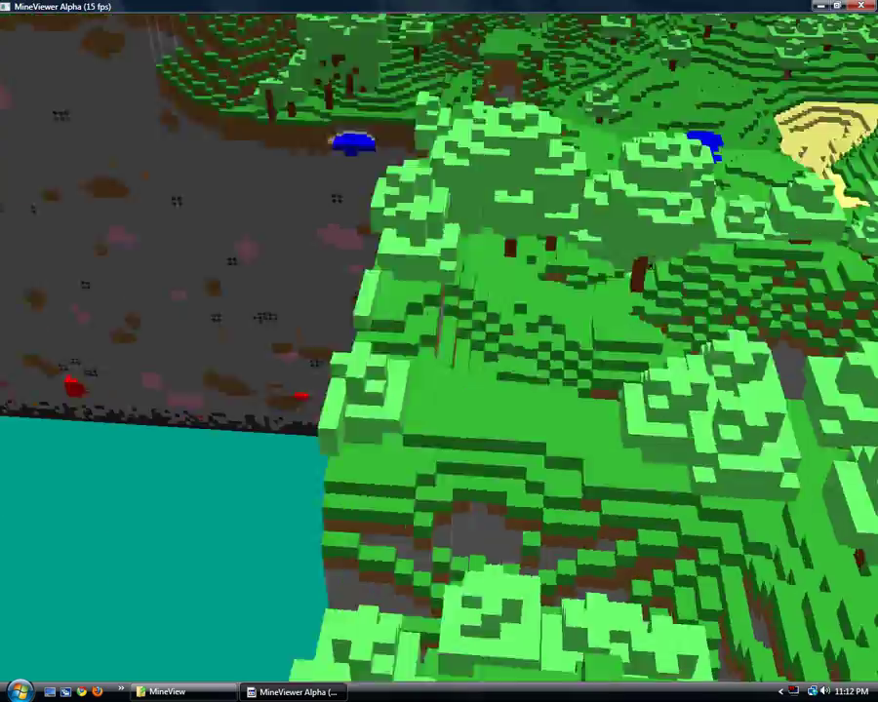
{"action": "key", "text": "w"}
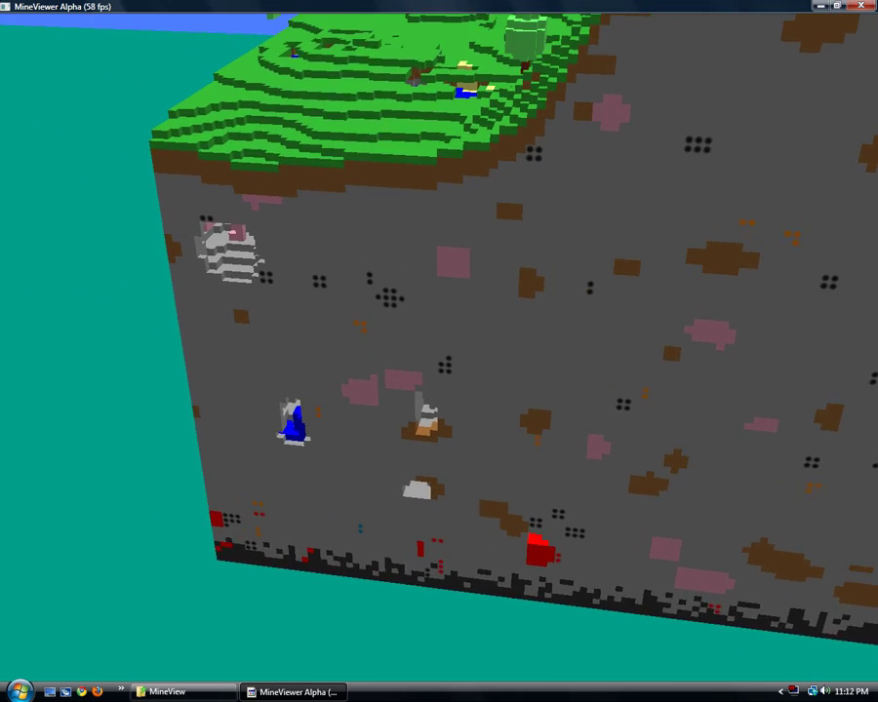
{"action": "key", "text": "Up"}
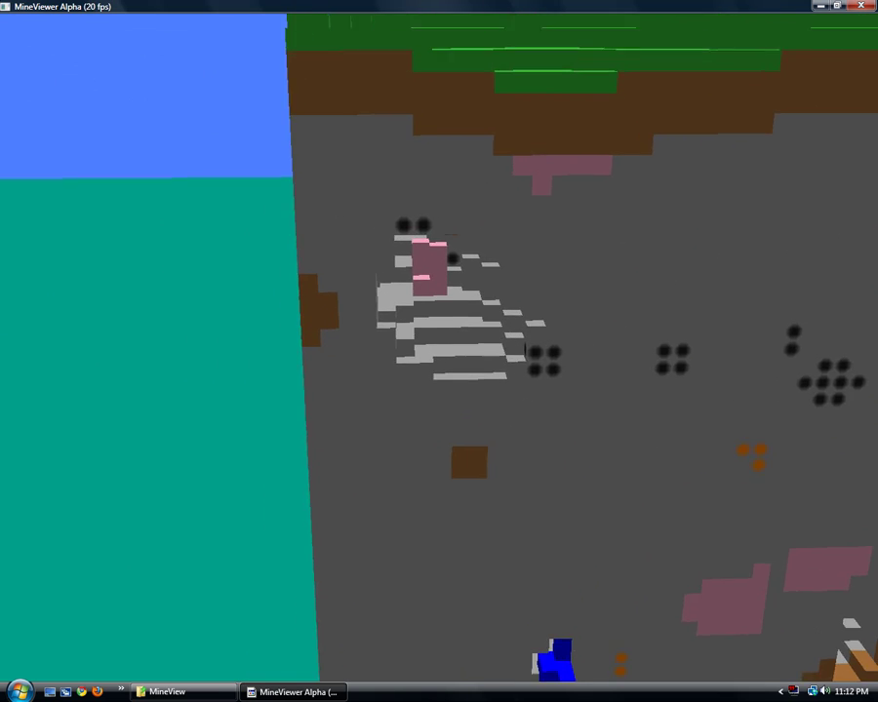
{"action": "key", "text": "Down"}
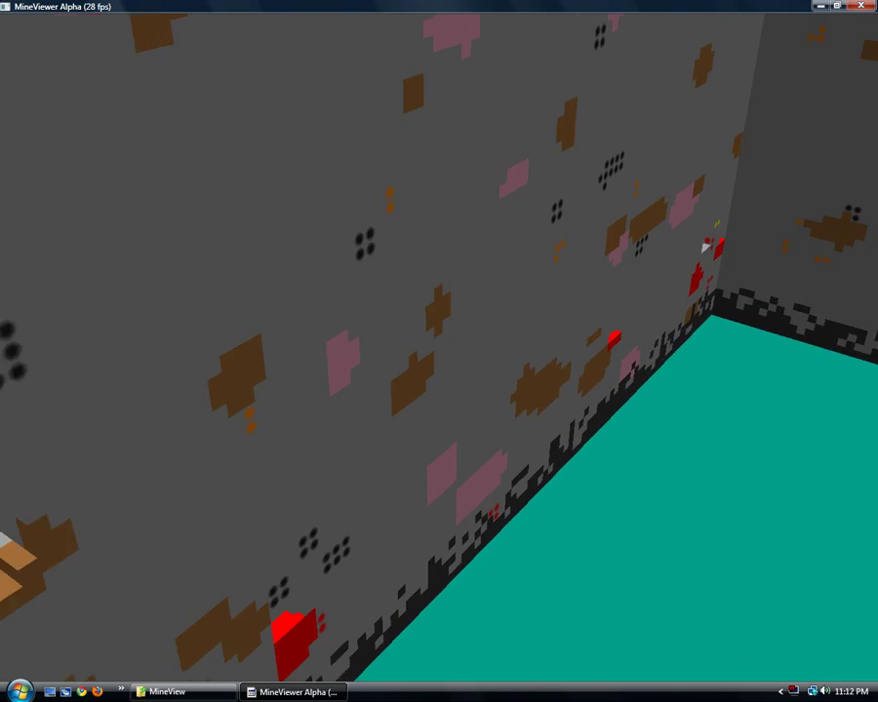
{"action": "key", "text": "w"}
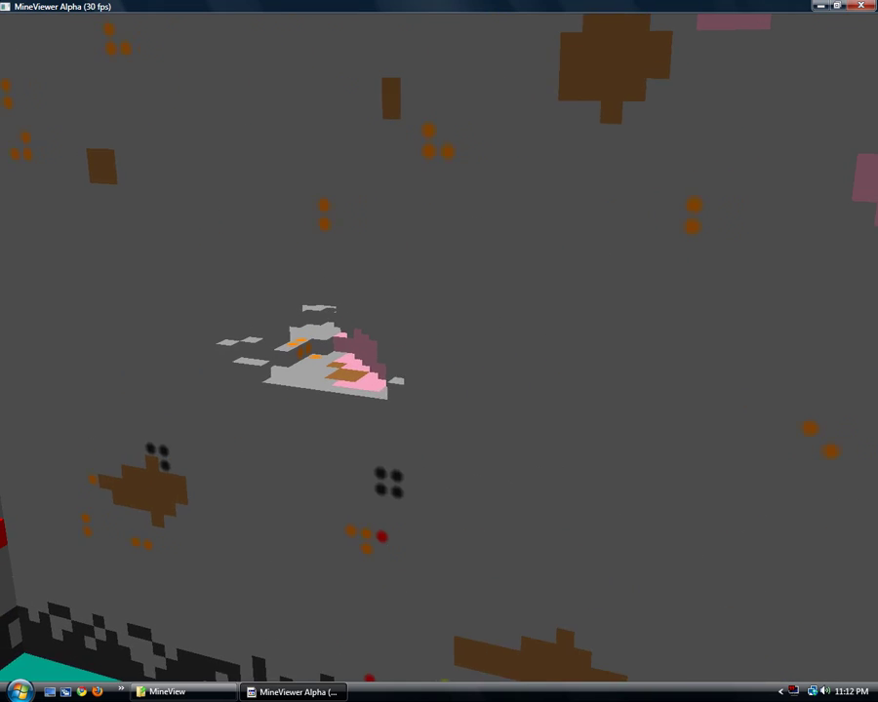
{"action": "key", "text": "w"}
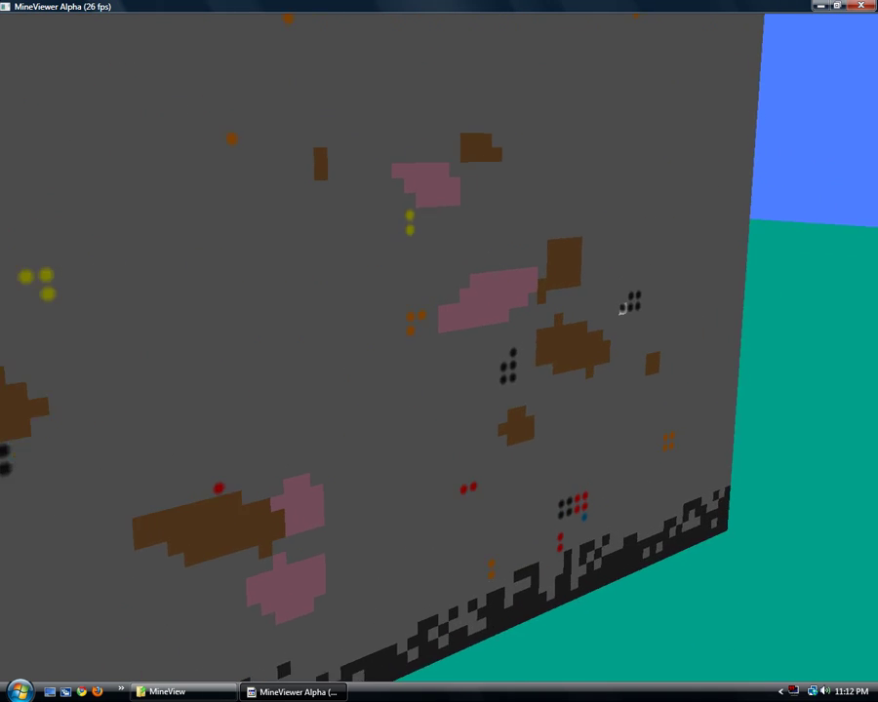
{"action": "key", "text": "w"}
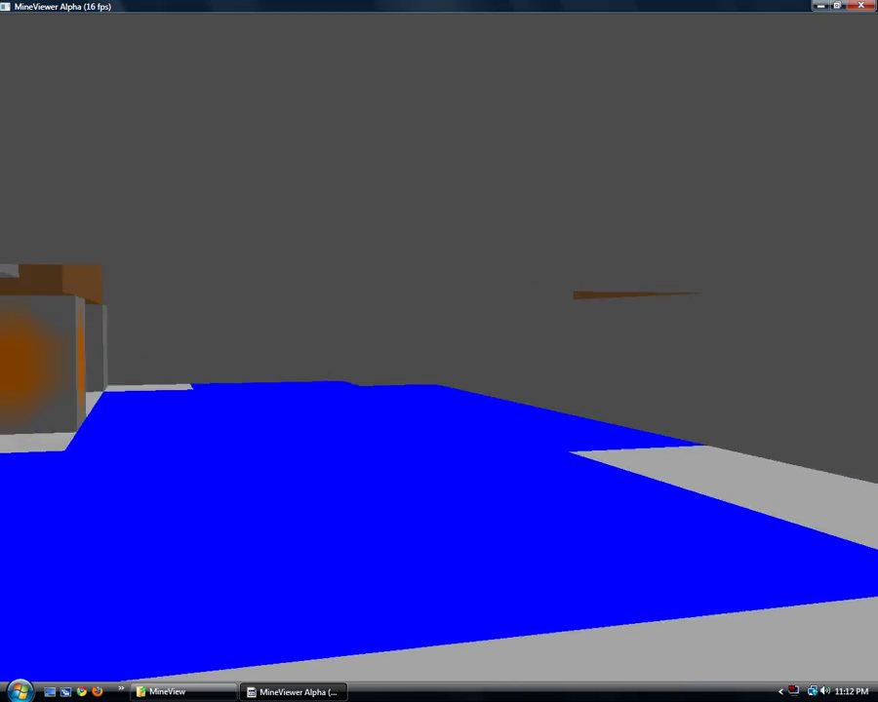
Explore the underground from inside the terrain, examining the cave systems, water flows, lava pools and ore deposits.
{"action": "key", "text": "w"}
{"action": "key", "text": "w"}
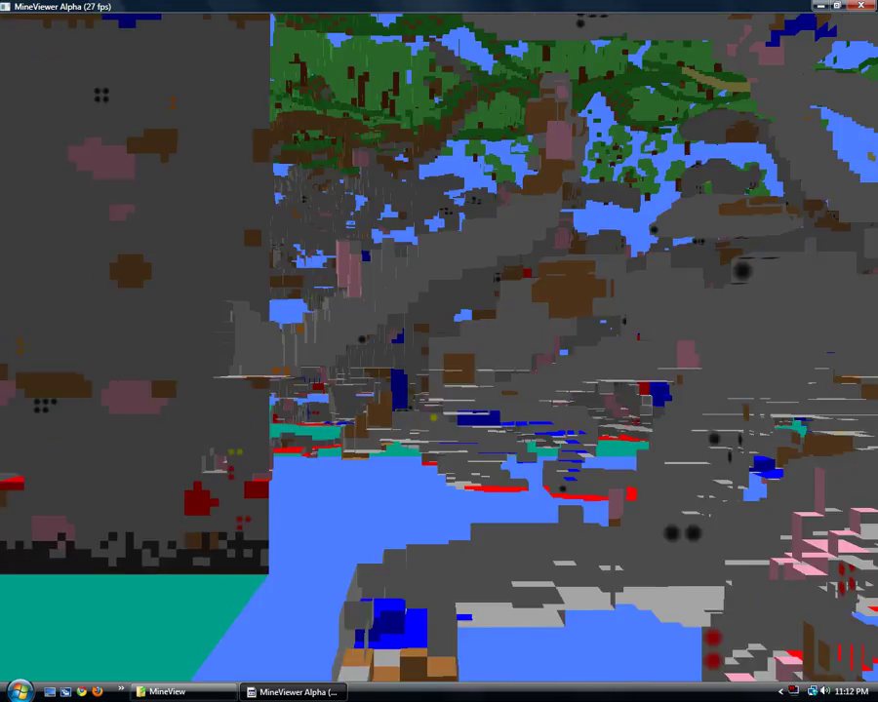
{"action": "key", "text": "w"}
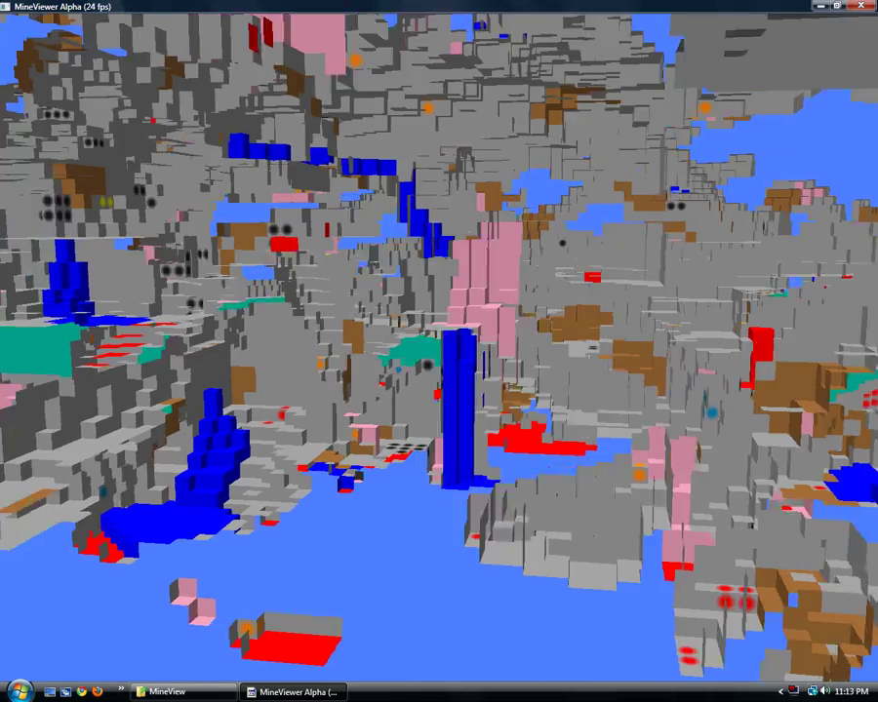
{"action": "key", "text": "a"}
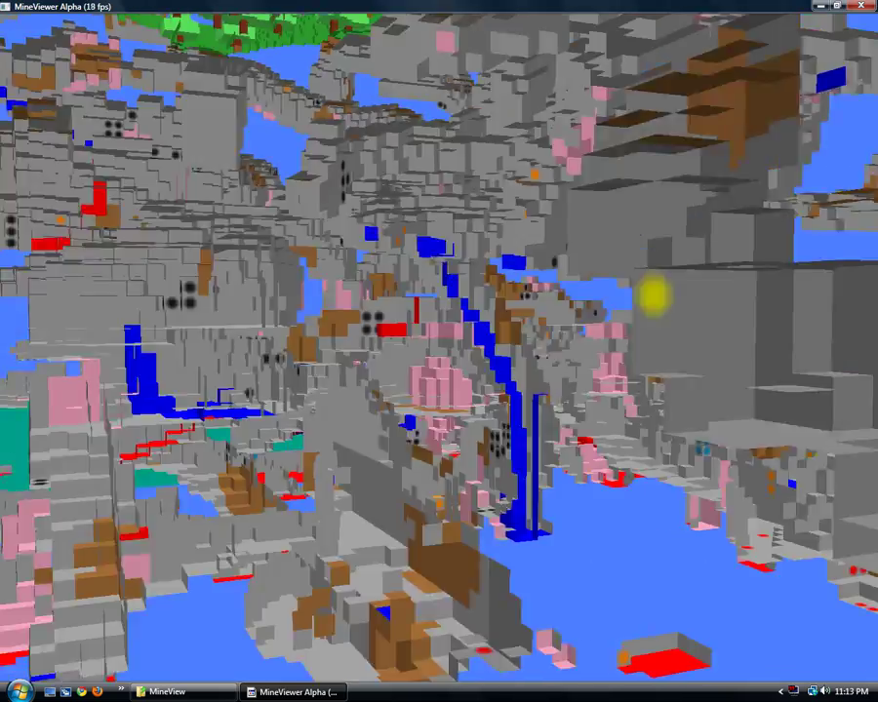
{"action": "key", "text": "w"}
{"action": "key", "text": "d"}
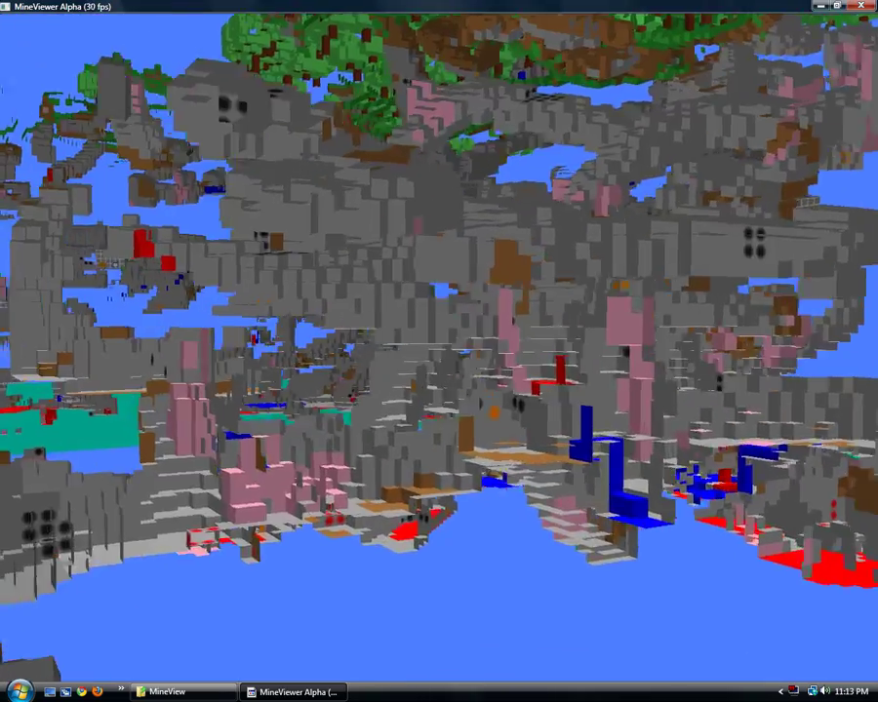
{"action": "key", "text": "w"}
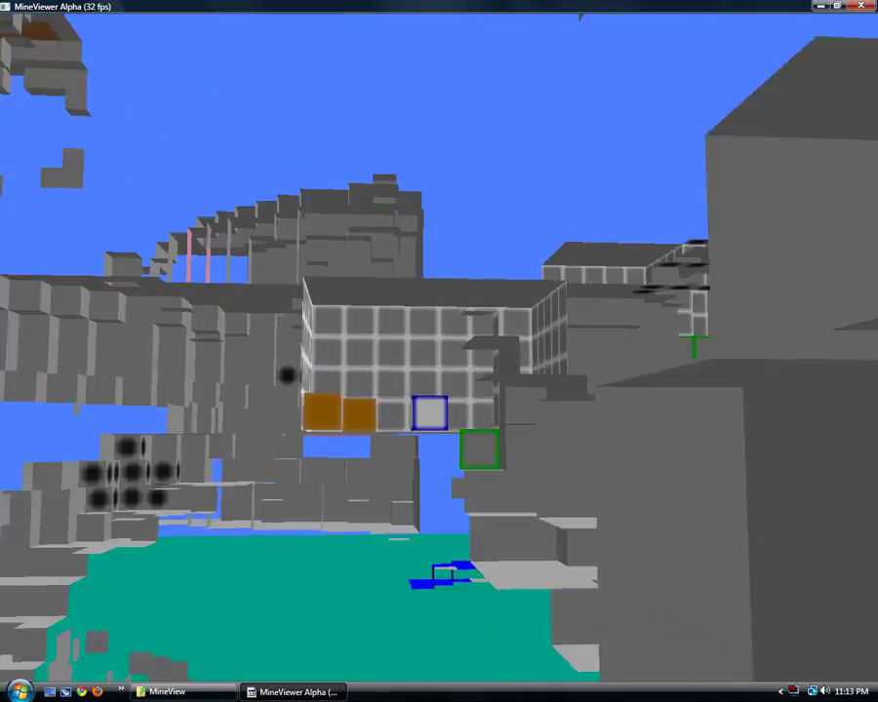
Inspect the underground dungeon room, including its orange chest blocks, blue-edged block, green-edged floor tiles and surrounding walls.
{"action": "key", "text": "w"}
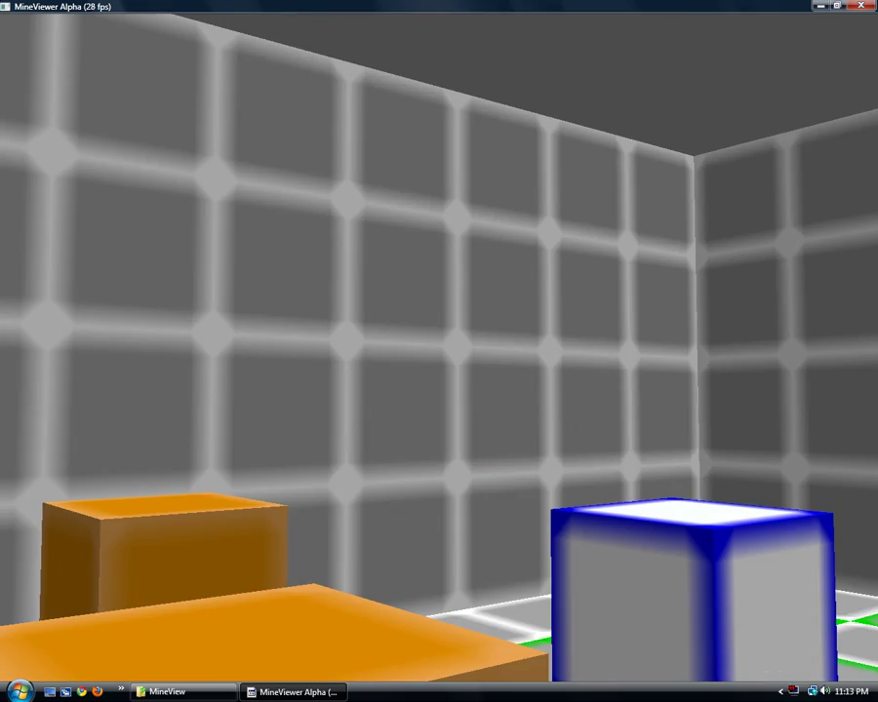
{"action": "key", "text": "d"}
{"action": "key", "text": "w"}
{"action": "key", "text": "d"}
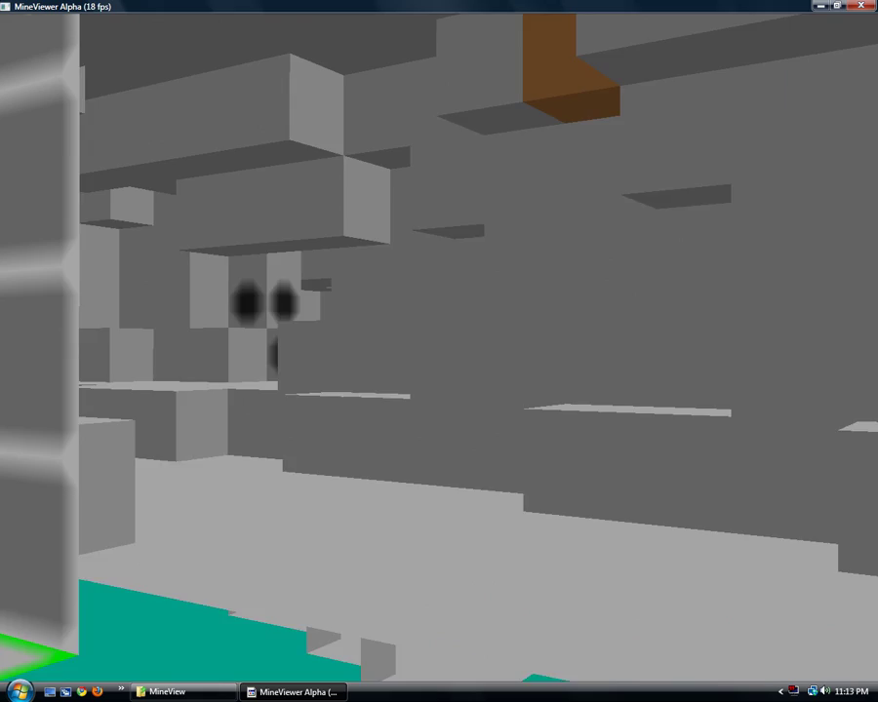
{"action": "key", "text": "w"}
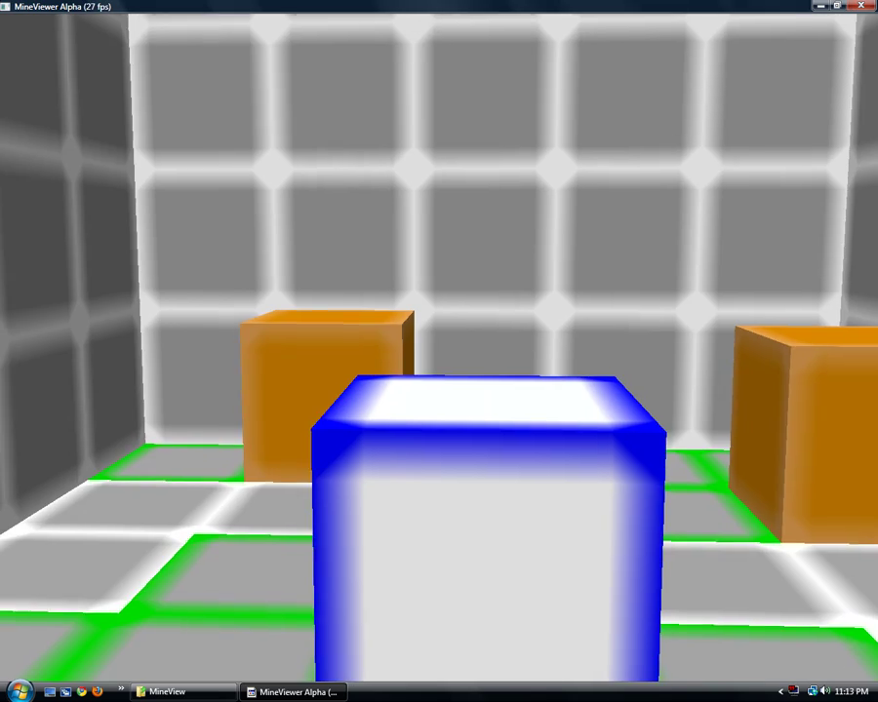
{"action": "key", "text": "d"}
{"action": "key", "text": "a"}
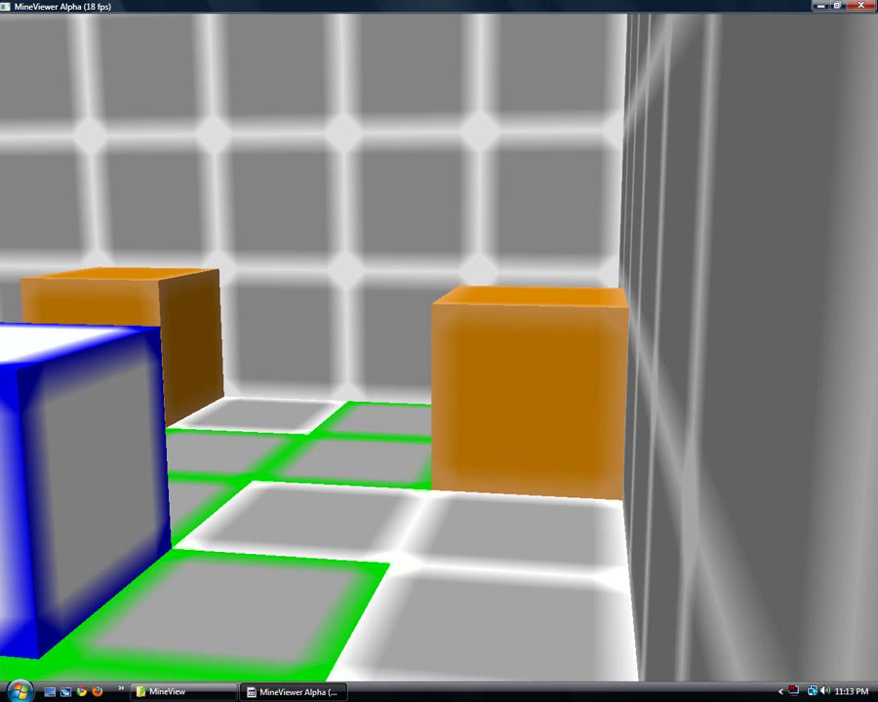
{"action": "key", "text": "w"}
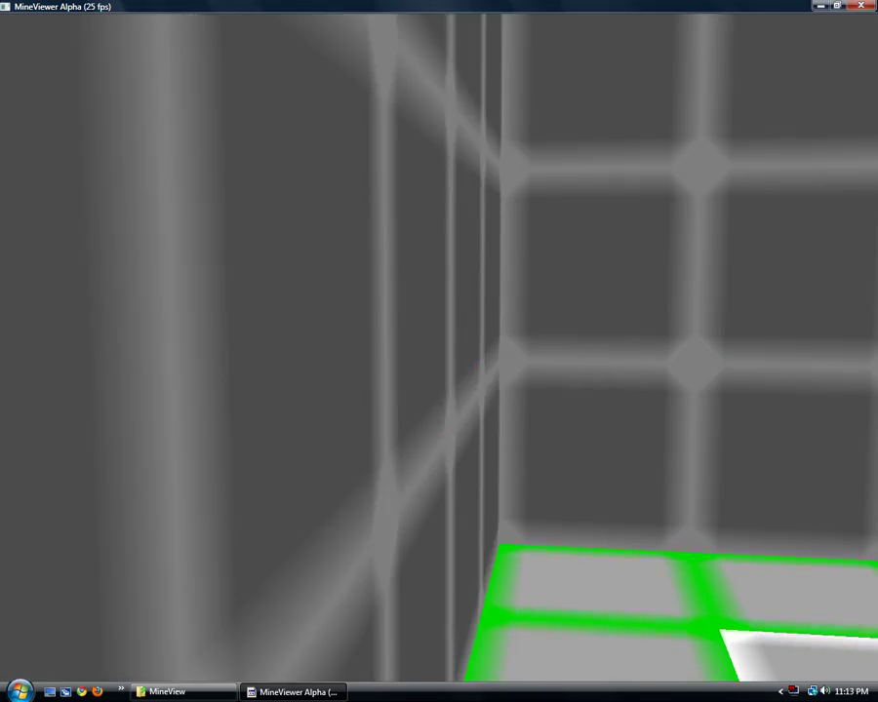
{"action": "key", "text": "w"}
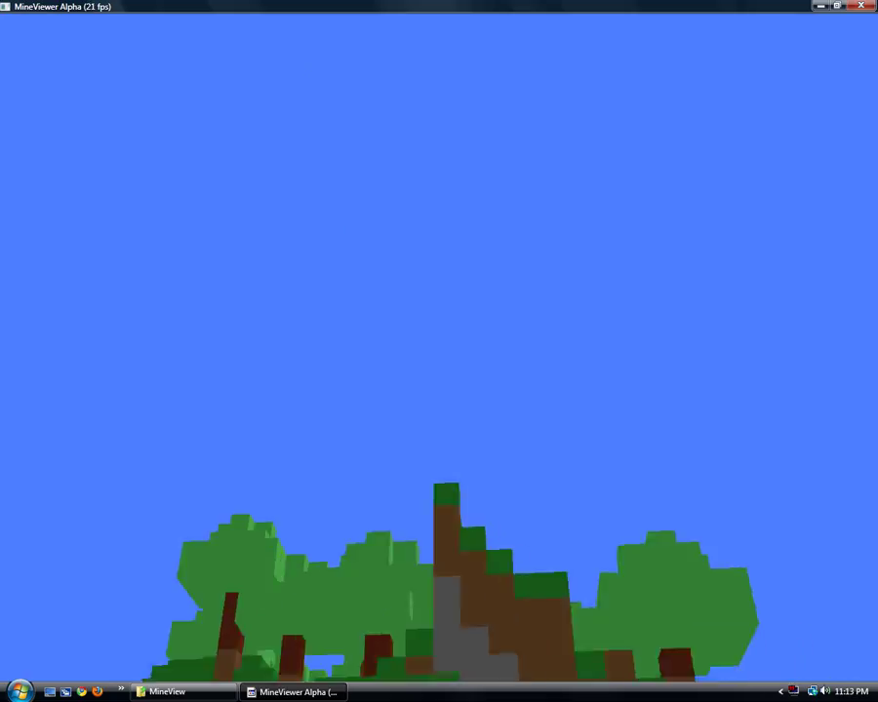
Examine the wooded cliffs and treetops above ground, and the lava, water and cave systems beneath them.
{"action": "key", "text": "w"}
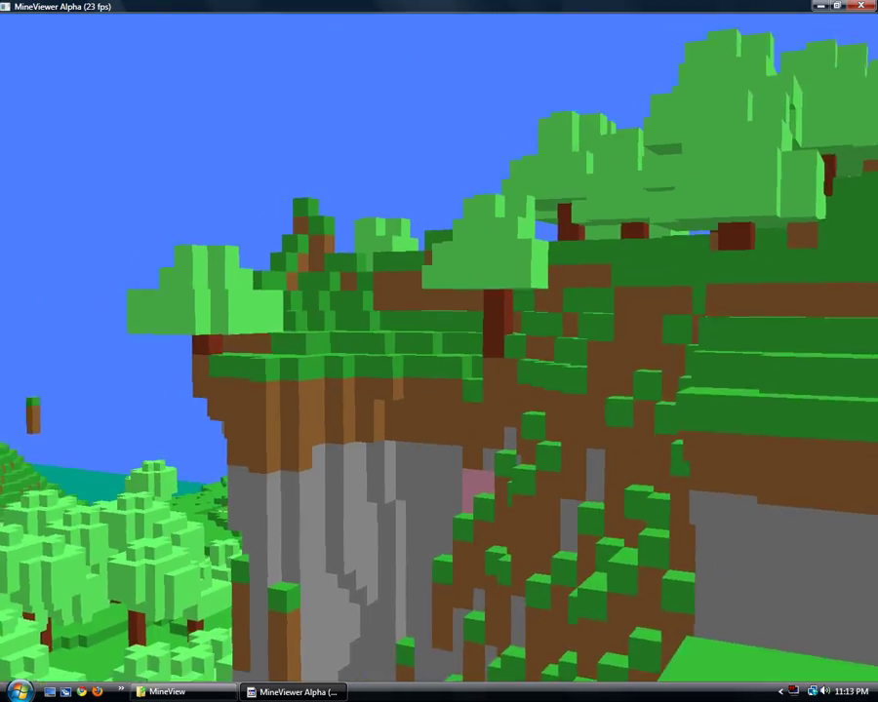
{"action": "key", "text": "w"}
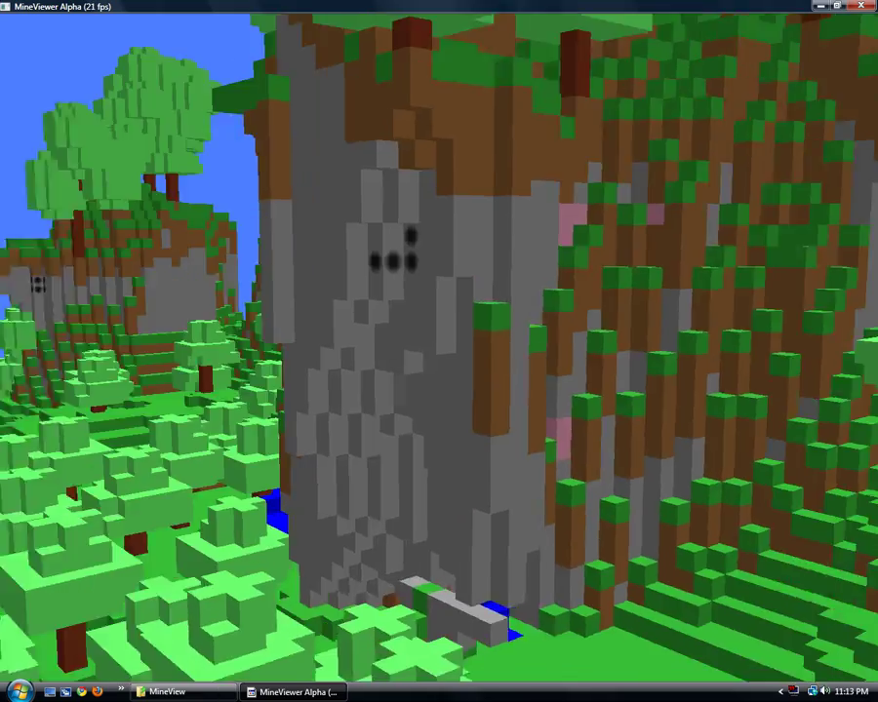
{"action": "key", "text": "w"}
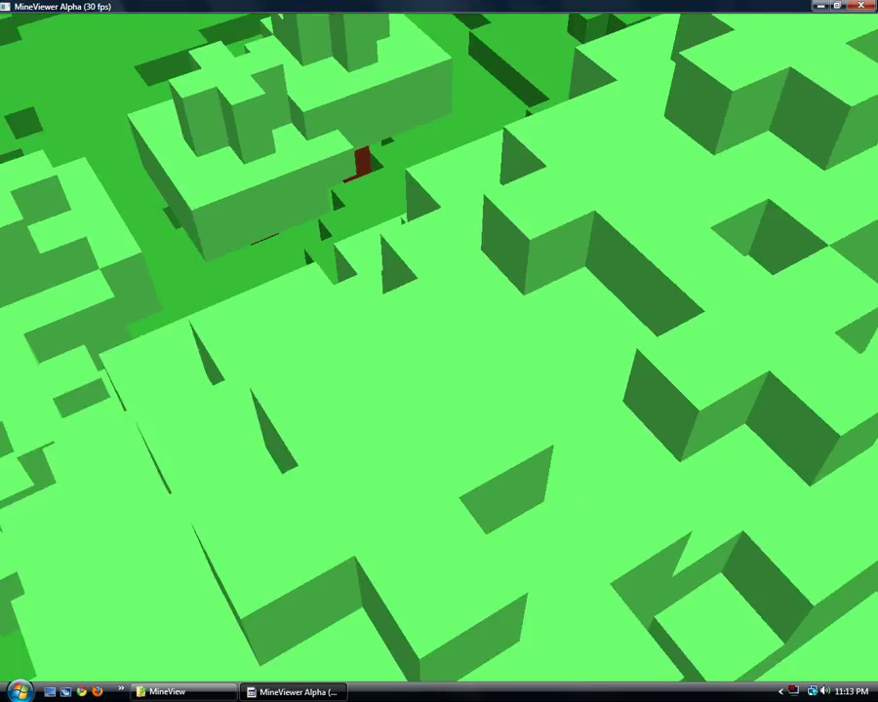
{"action": "key", "text": "w"}
{"action": "key", "text": "w"}
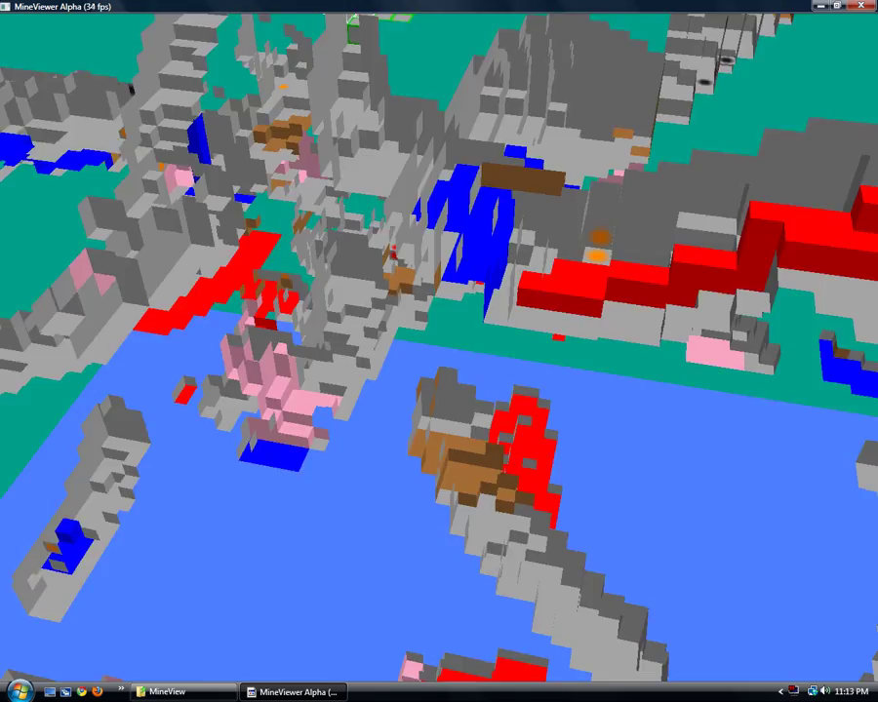
{"action": "key", "text": "w"}
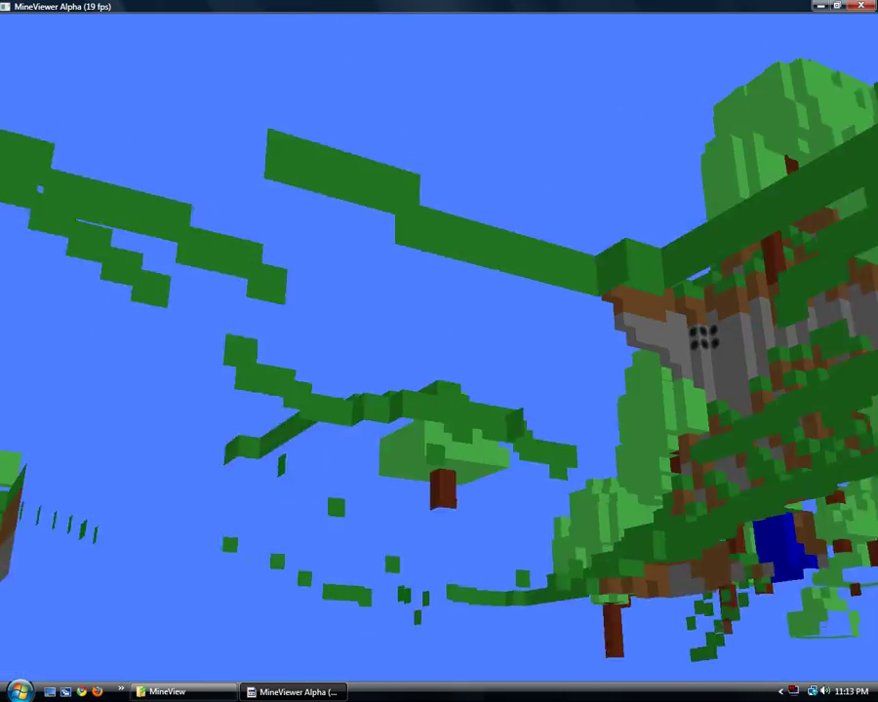
Inspect the two neighbouring underground dungeon rooms from several sides, including their orange chest blocks, blue-edged blocks and adjoining caves.
{"action": "key", "text": "w"}
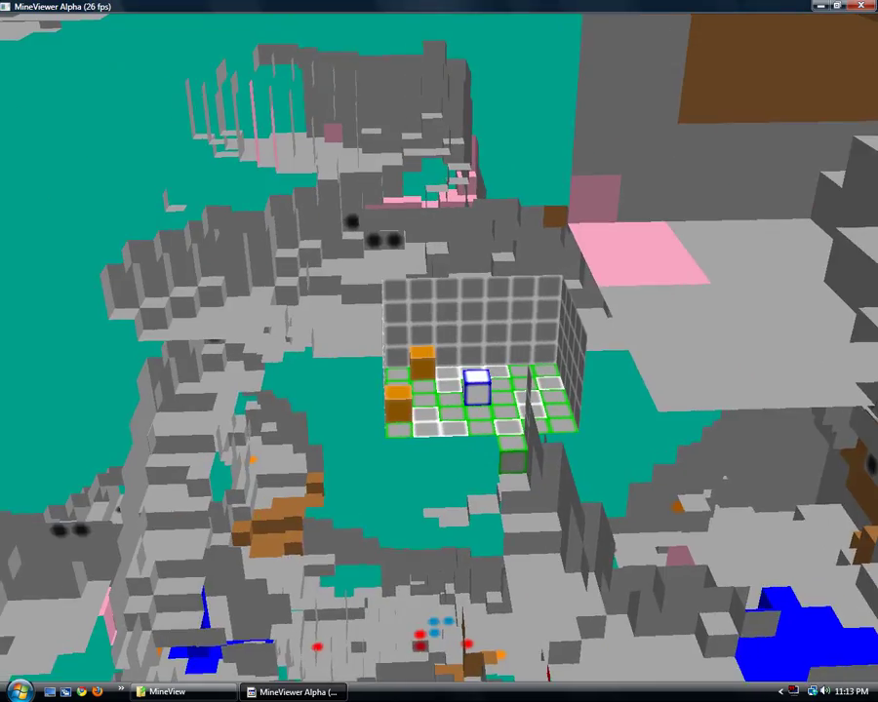
{"action": "key", "text": "a"}
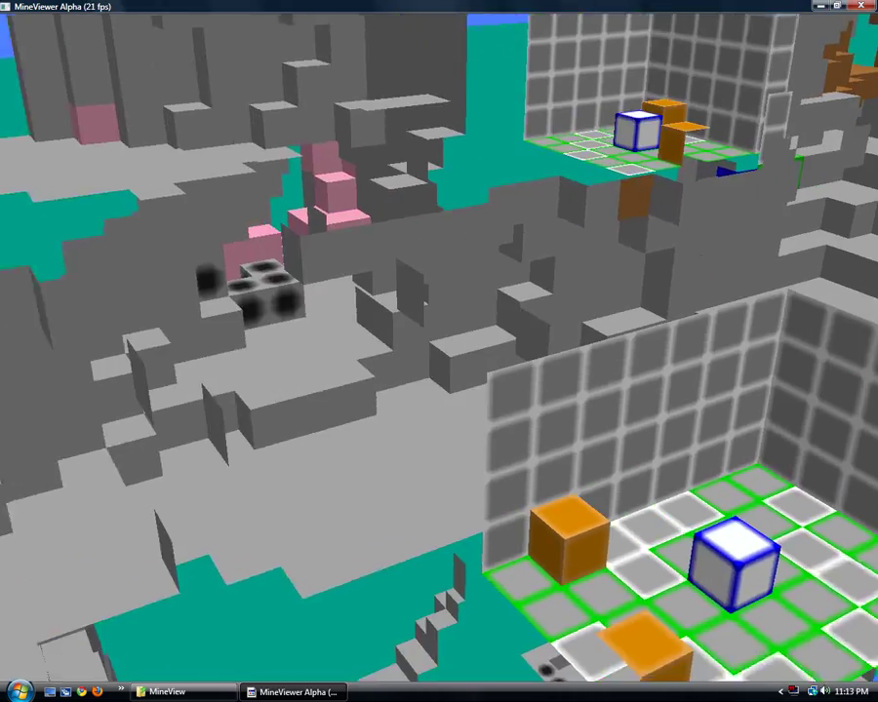
{"action": "key", "text": "a"}
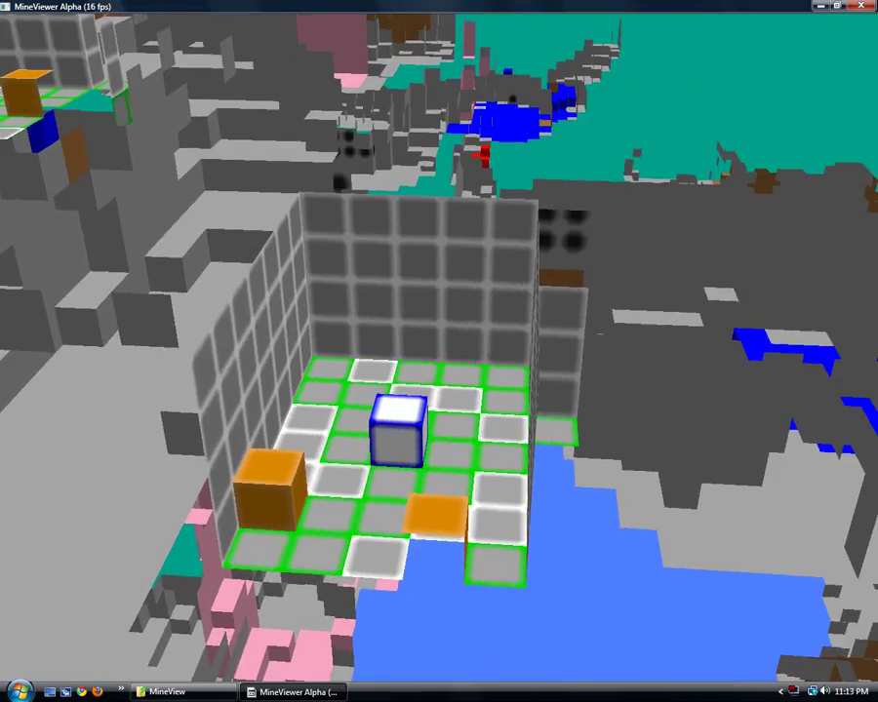
{"action": "key", "text": "d"}
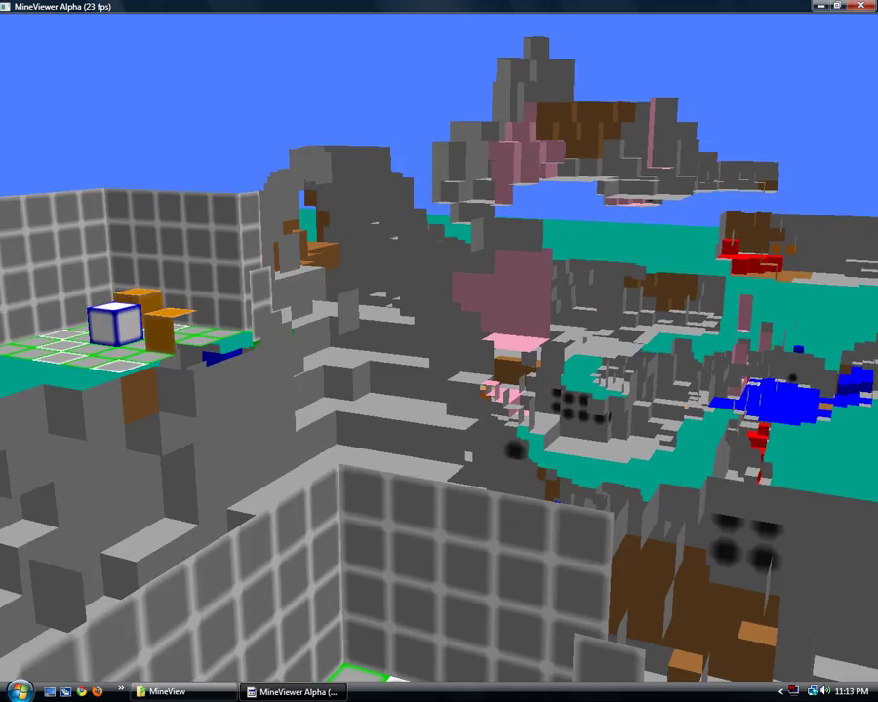
{"action": "key", "text": "d"}
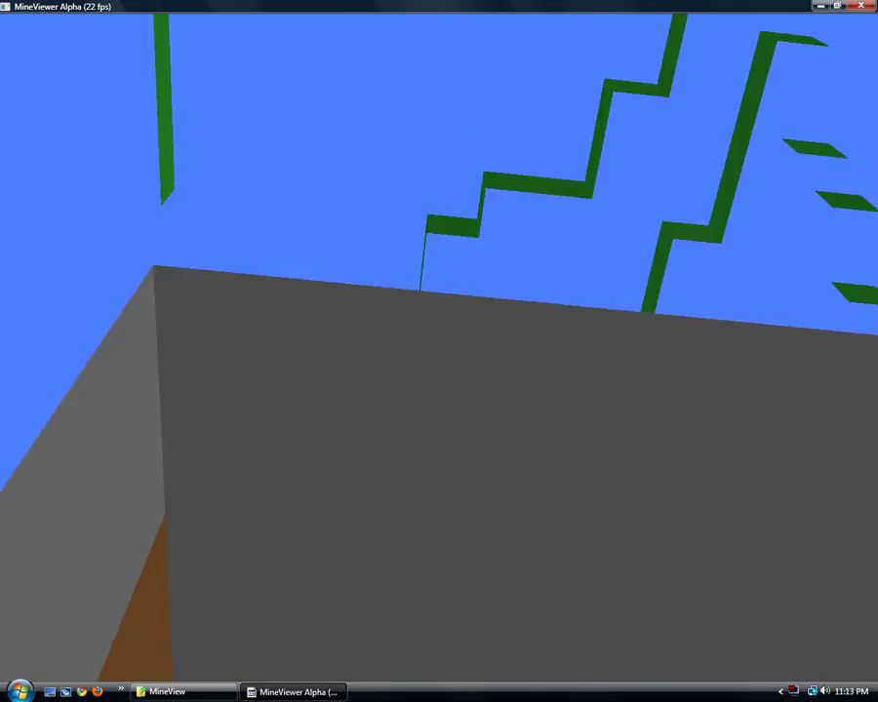
Return to the surface and examine the forest, the tree-topped hills, the pond and the waterfall on the stone cliff.
{"action": "key", "text": "w"}
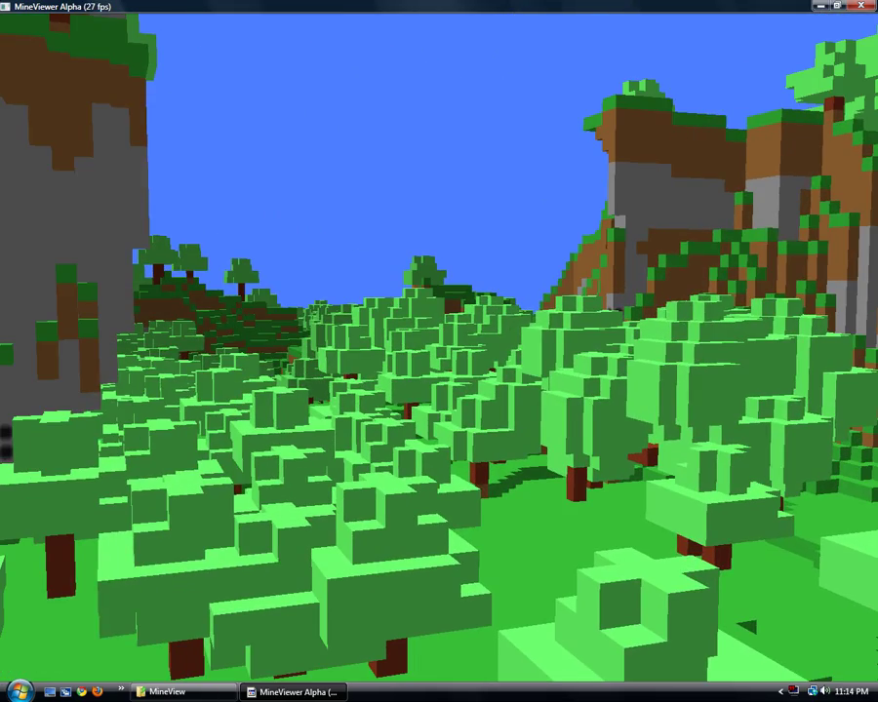
{"action": "key", "text": "w"}
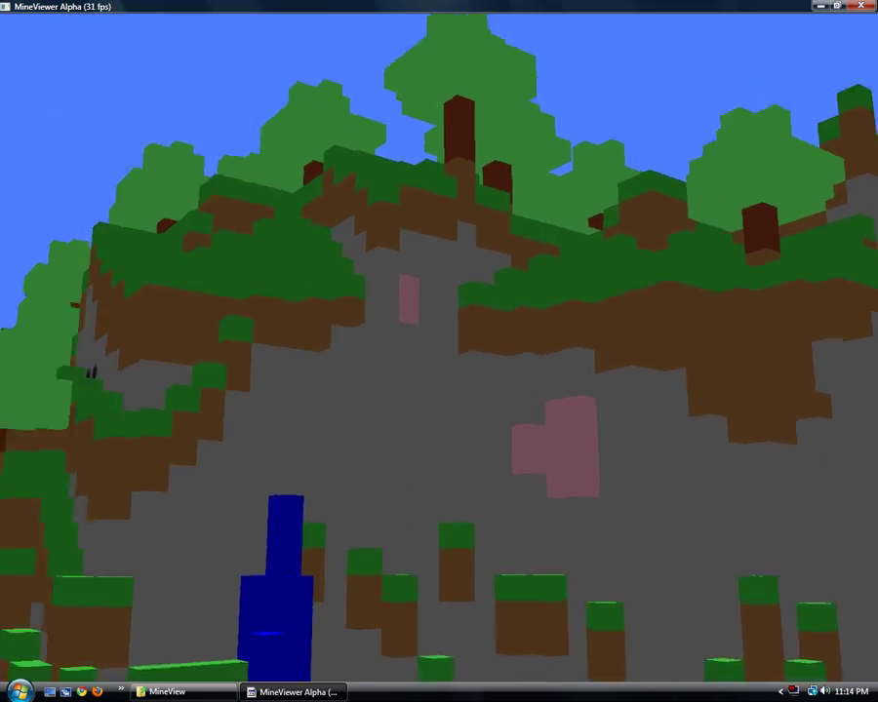
{"action": "key", "text": "d"}
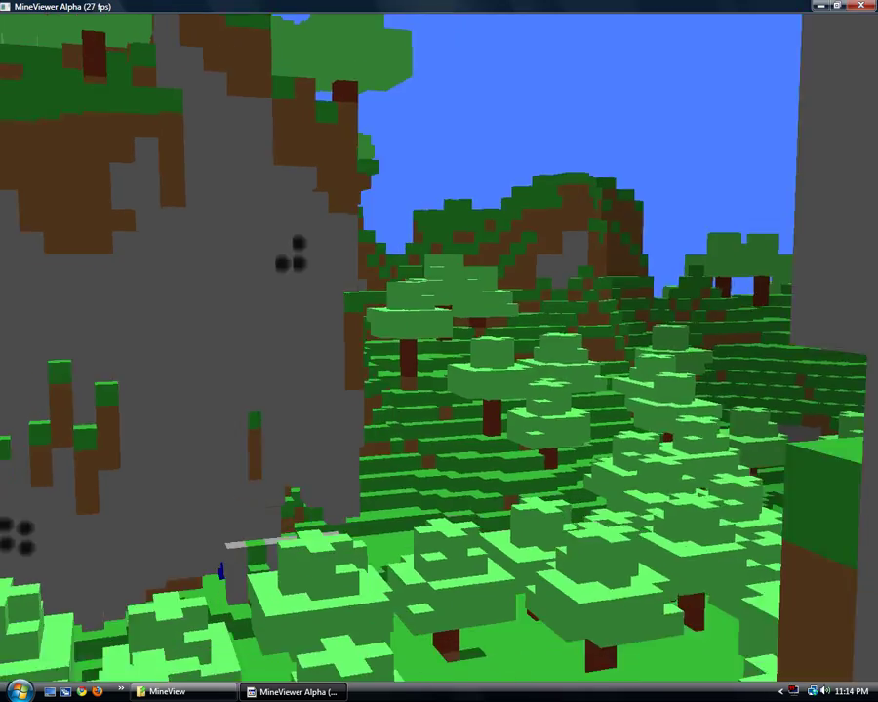
{"action": "key", "text": "w"}
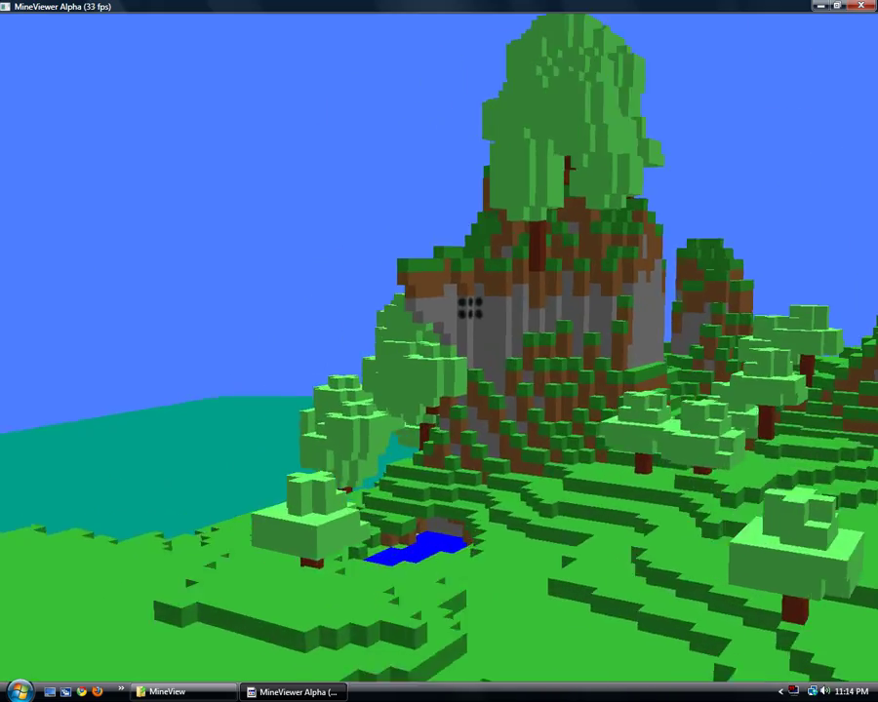
{"action": "key", "text": "a"}
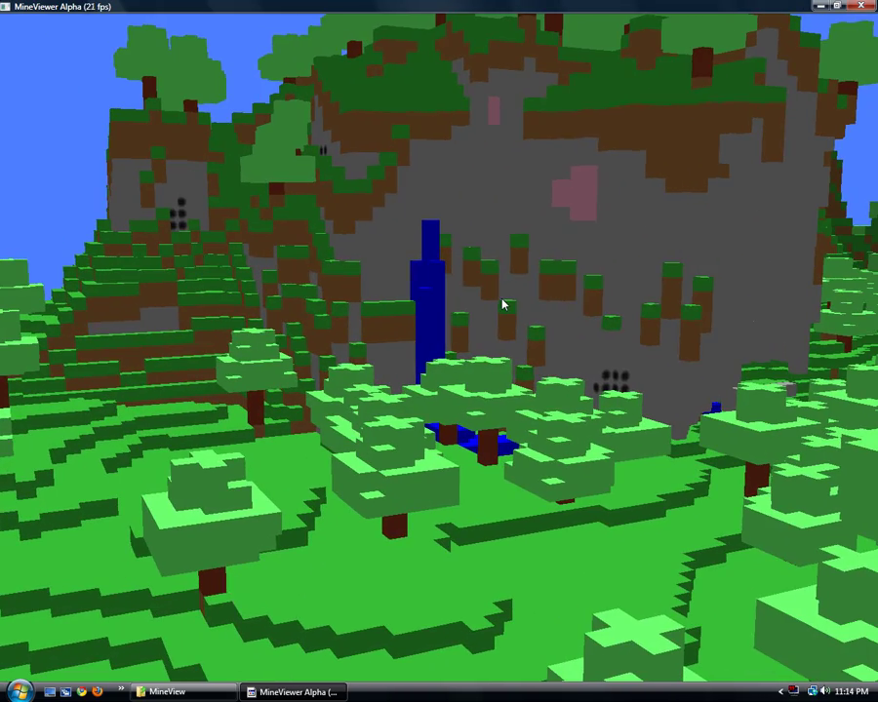